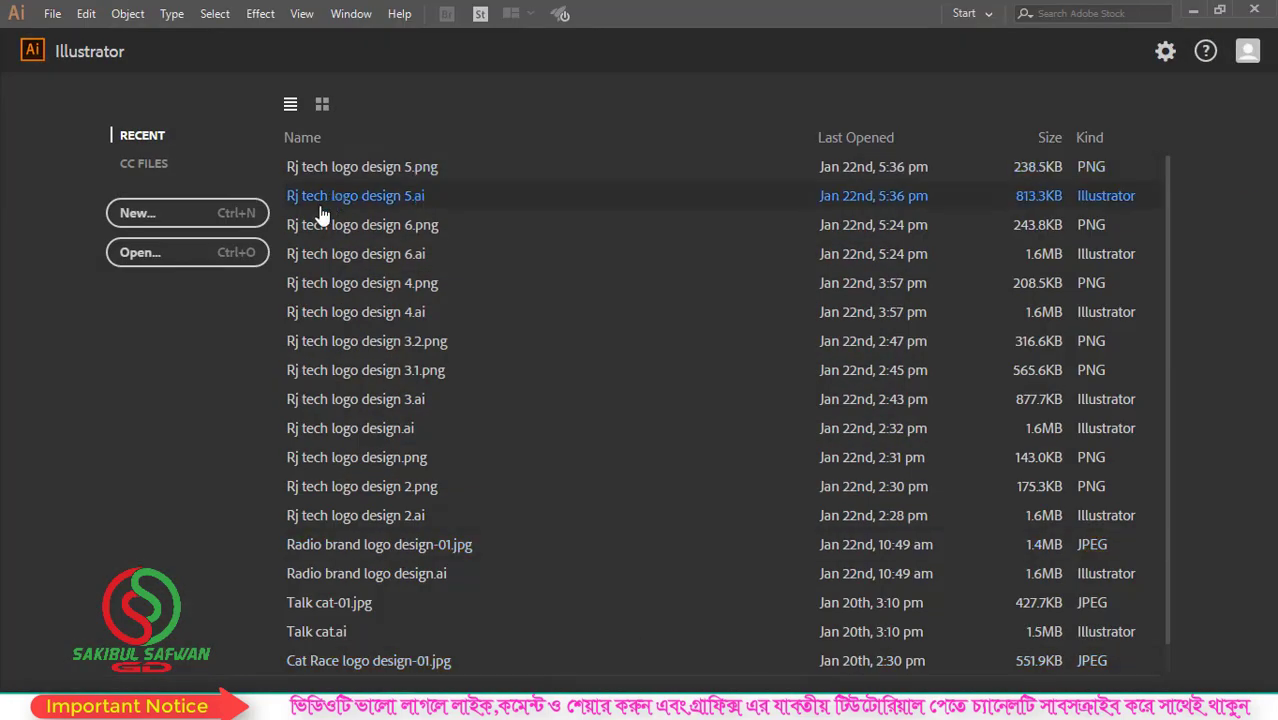
- Create a new 1280 × 1000 px document in pixels with CMYK colour mode
key("ctrl+n")
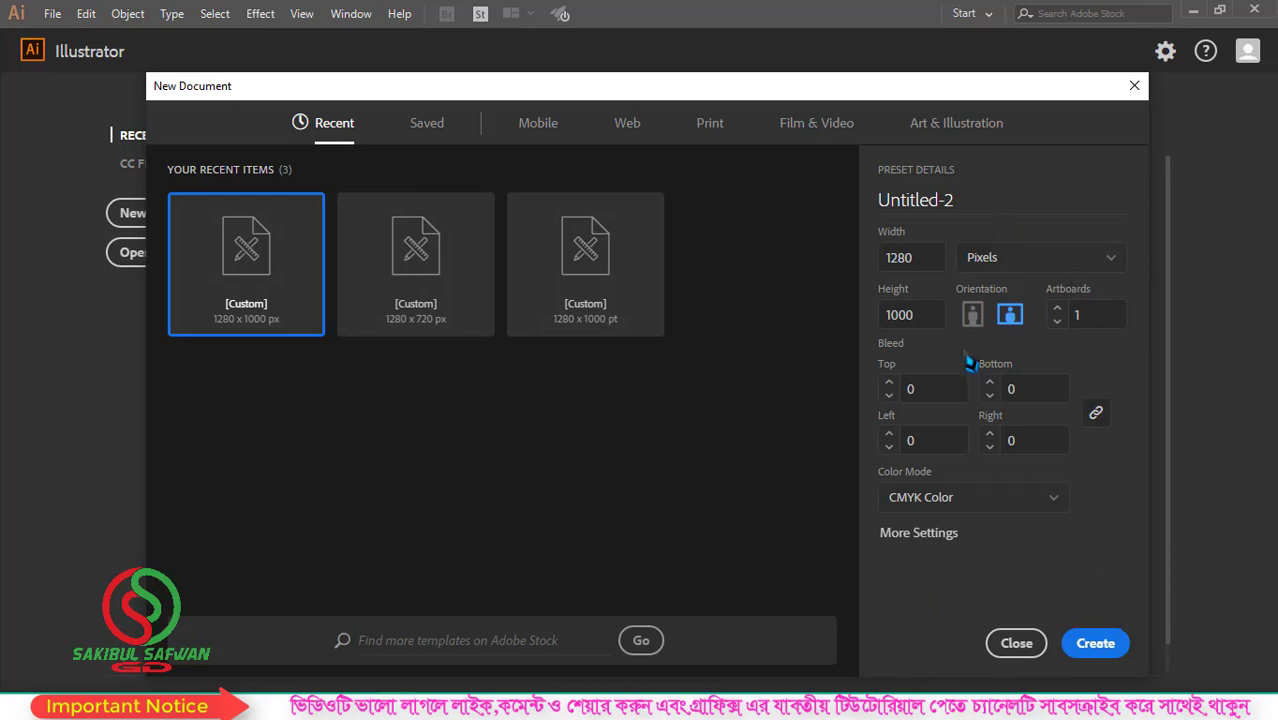
left_click(1042, 263)
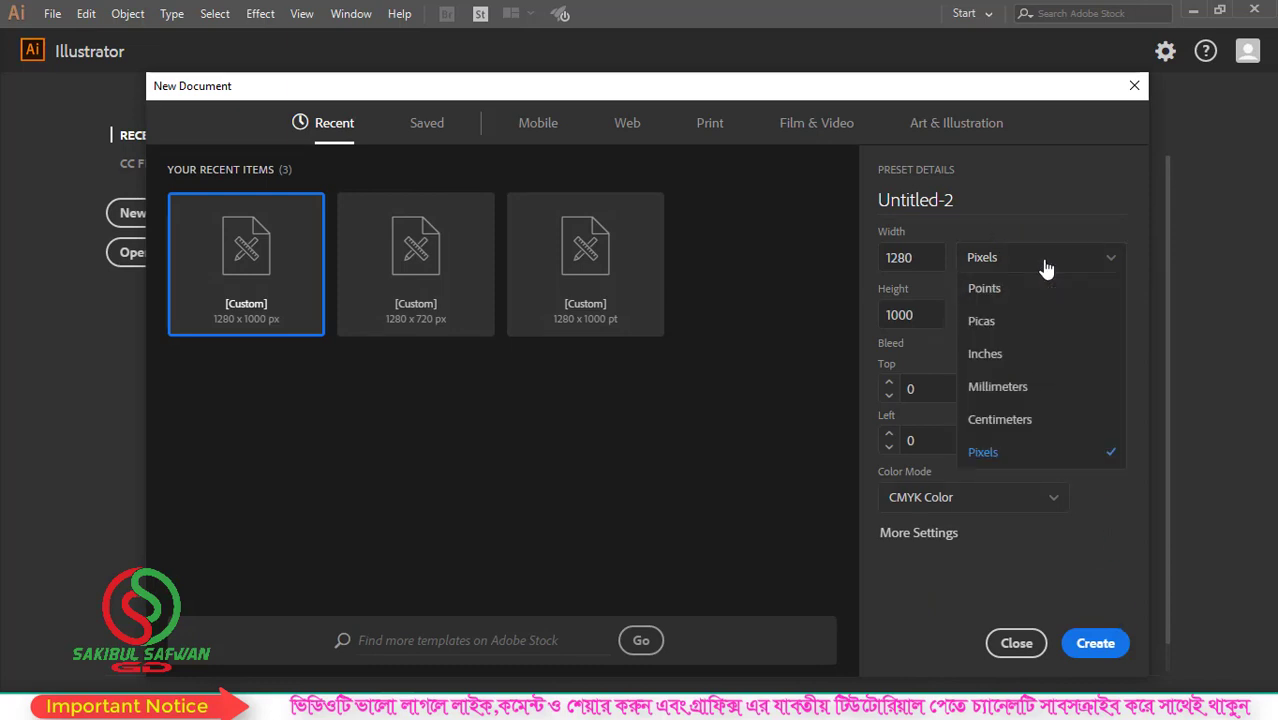
left_click(1016, 452)
key("Tab")
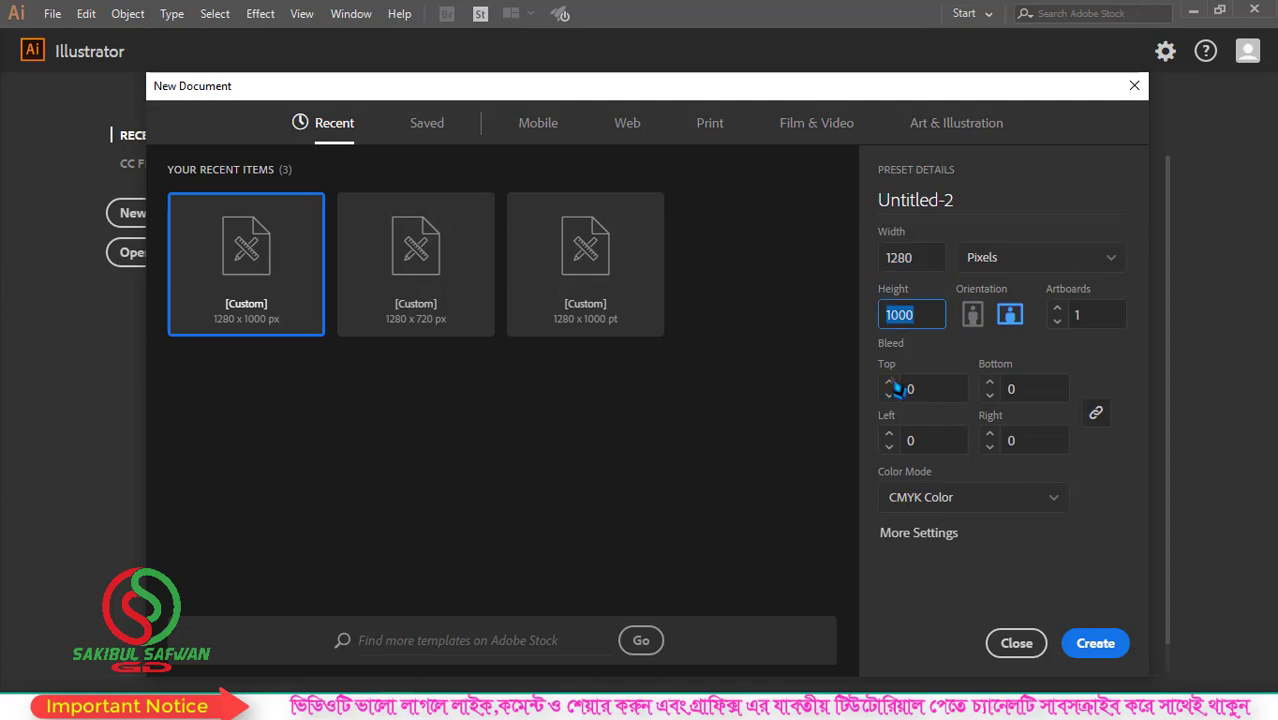
left_click(969, 505)
left_click(947, 564)
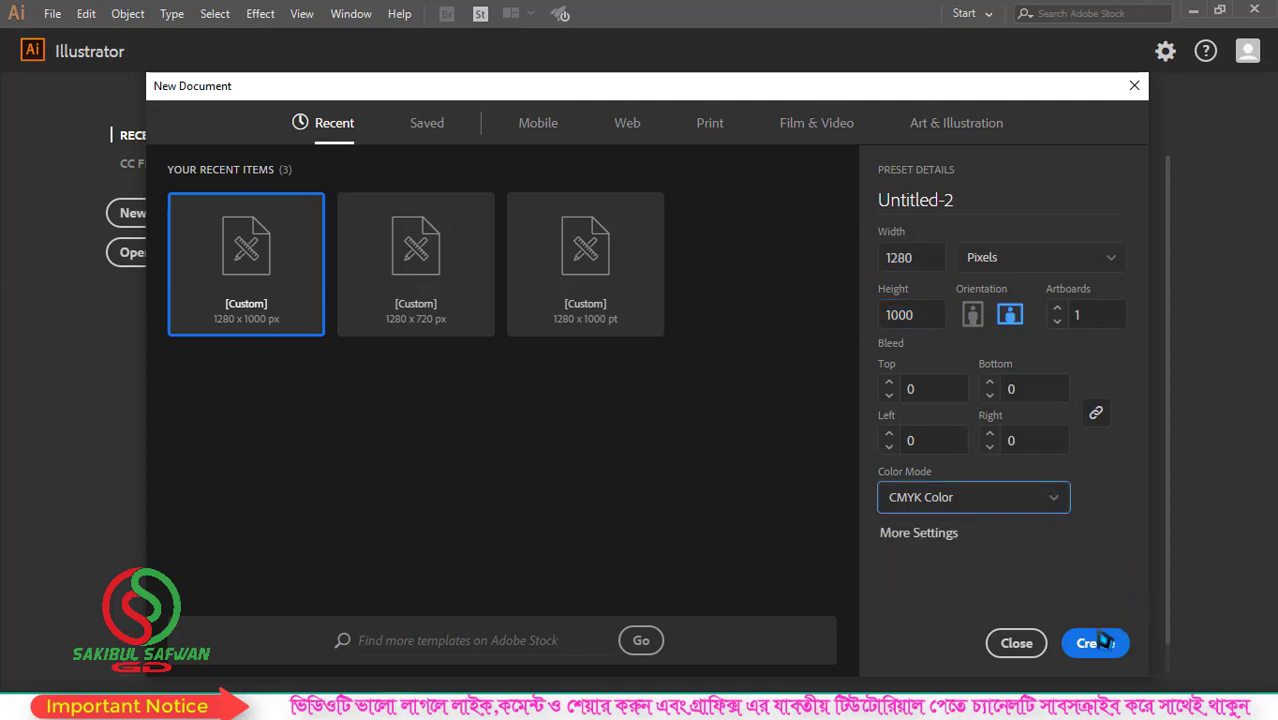
left_click(1095, 643)
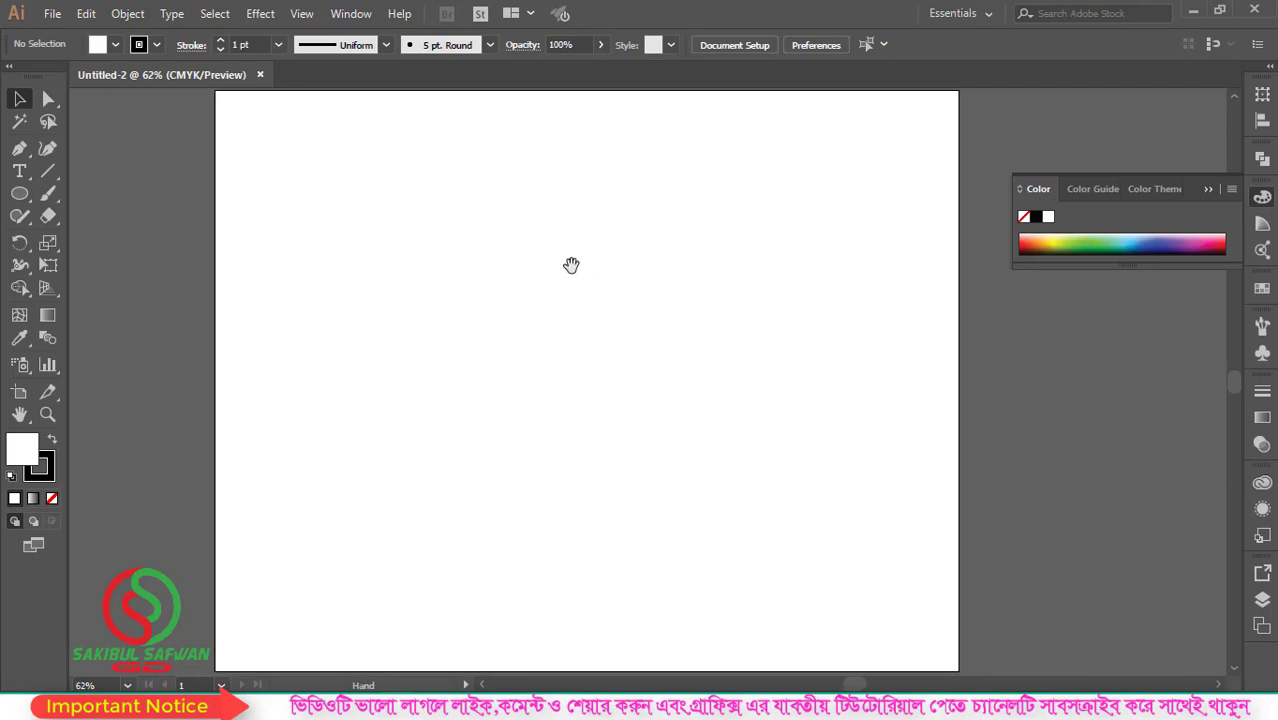
- Draw a tall ellipse of about 210 × 300 px near the artboard centre
key("ctrl+minus")
key("ctrl+plus")
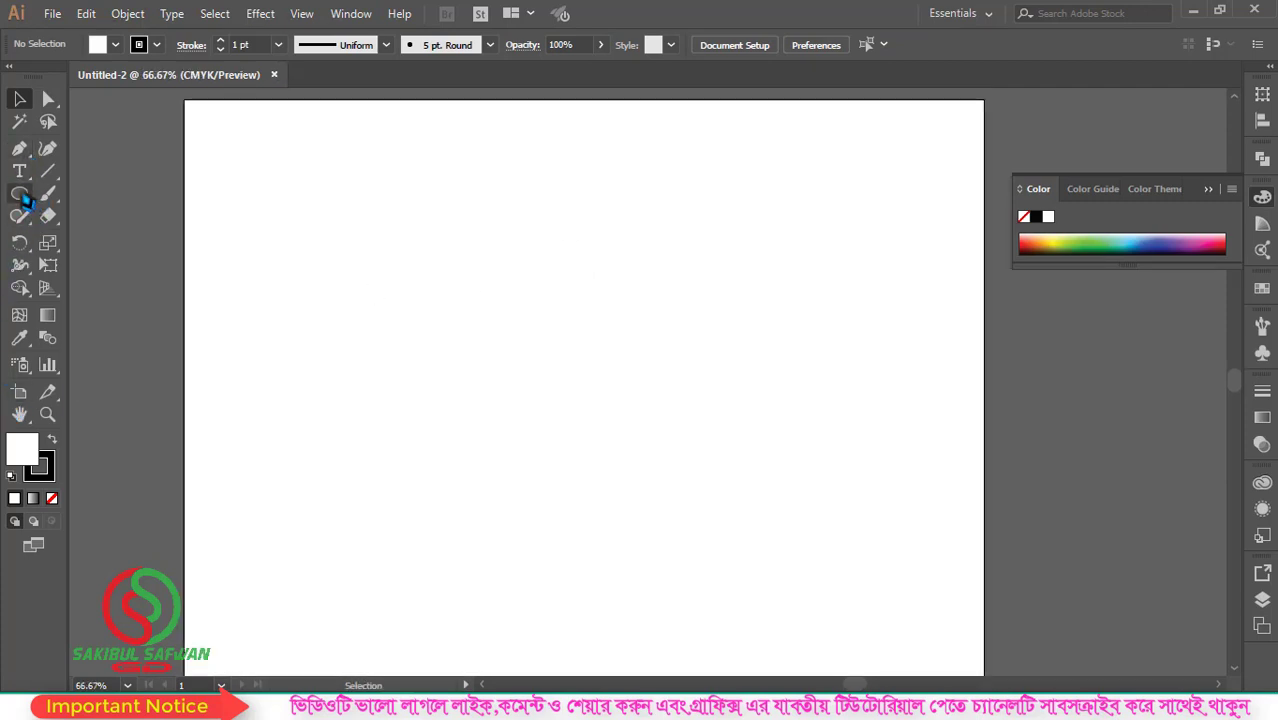
left_click(22, 196)
left_click(118, 242)
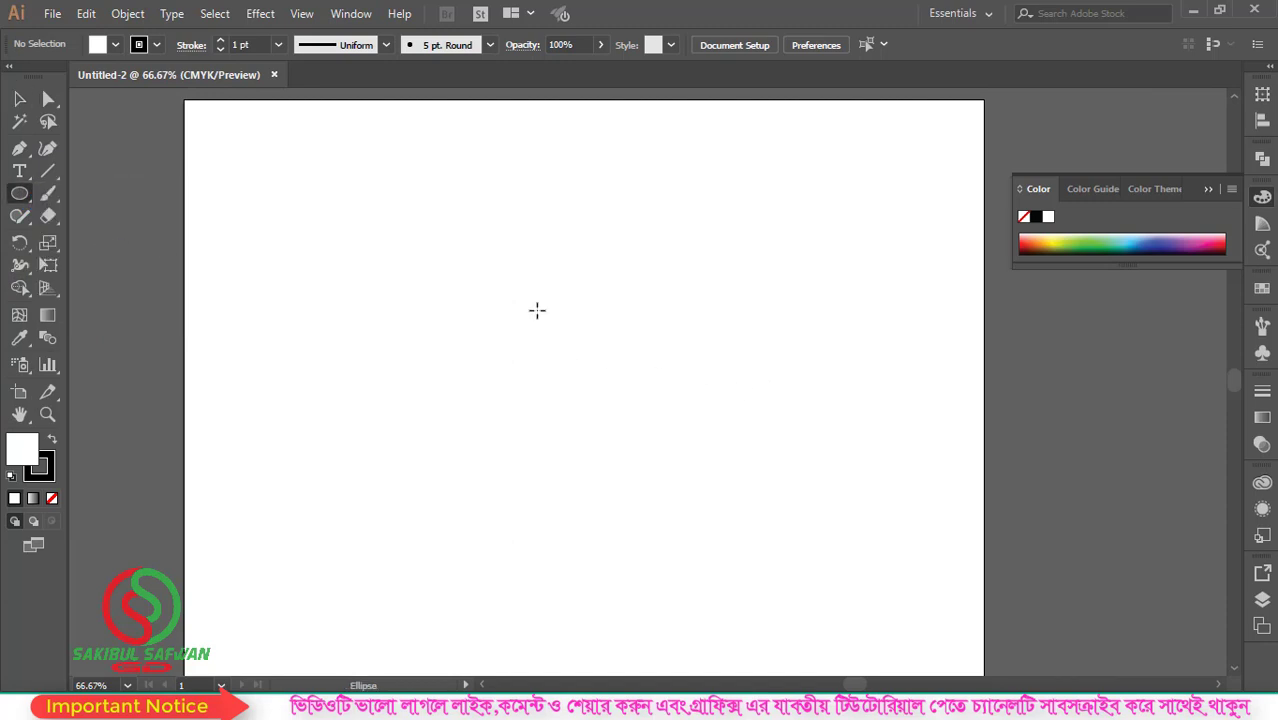
left_click_drag(516, 265, 646, 454)
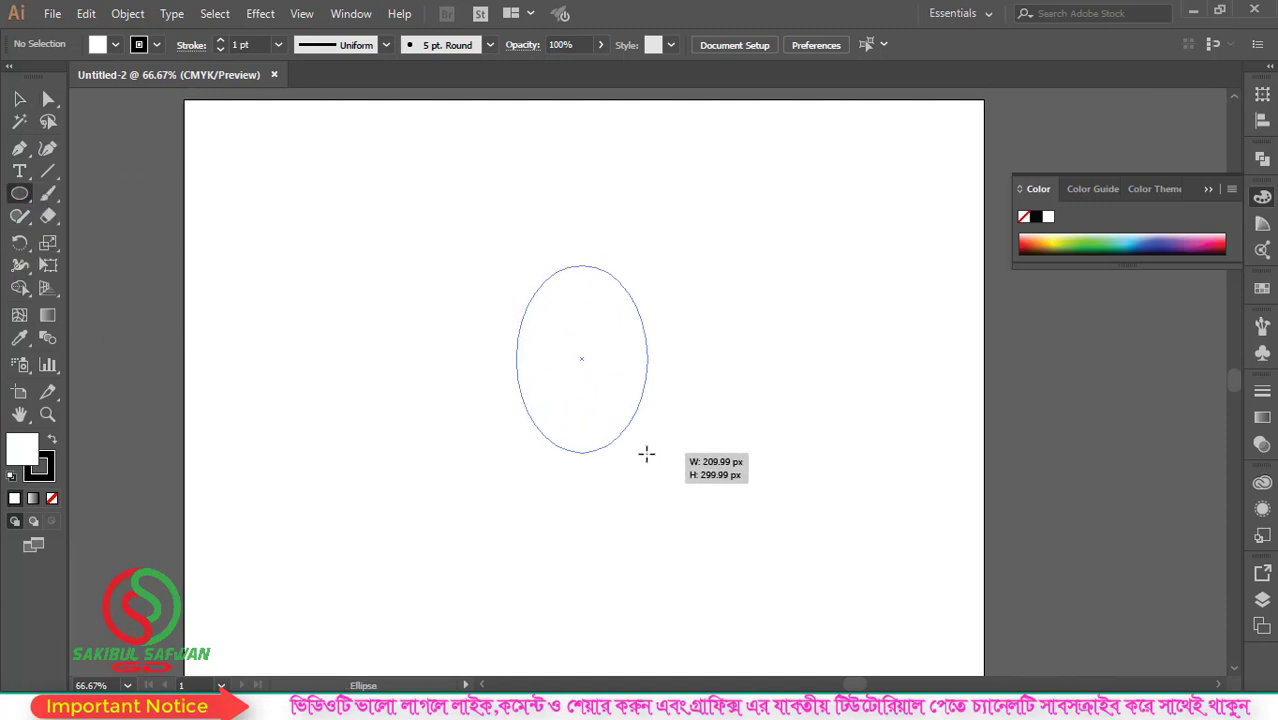
left_click_drag(646, 454, 646, 454)
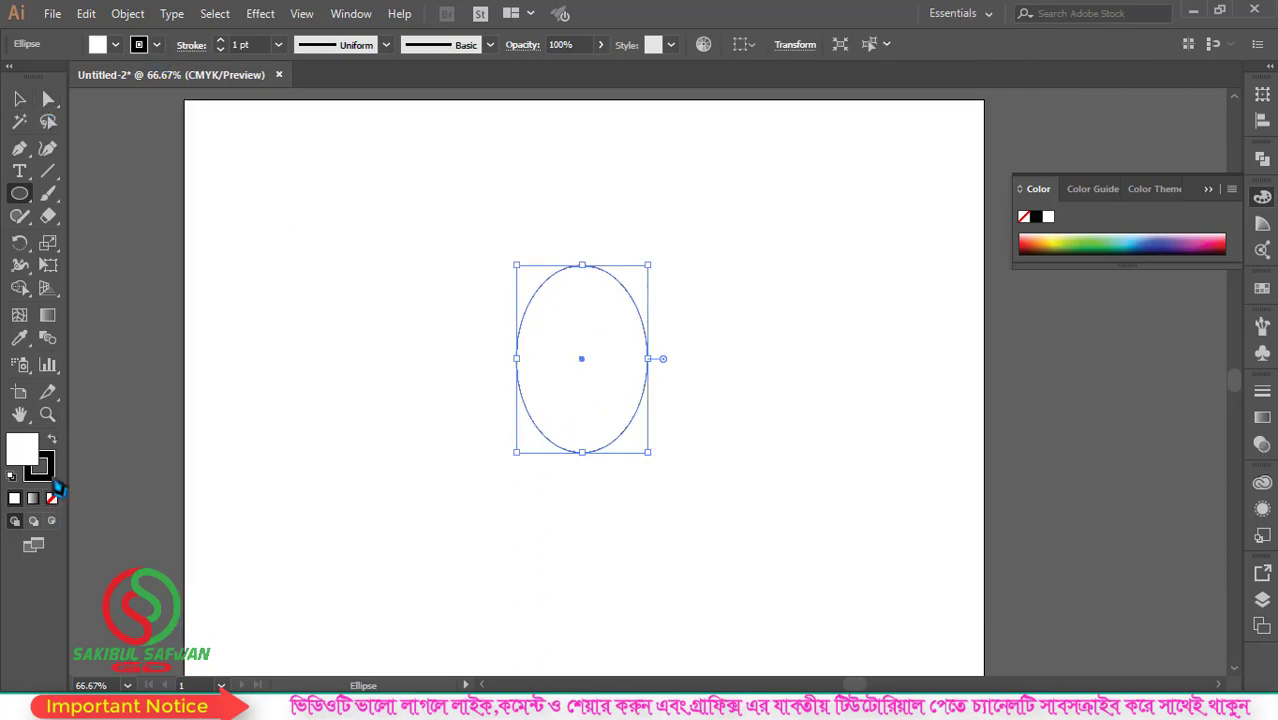
- Give the ellipse a bright red fill with no stroke and shift it left
left_click(46, 476)
left_click(53, 499)
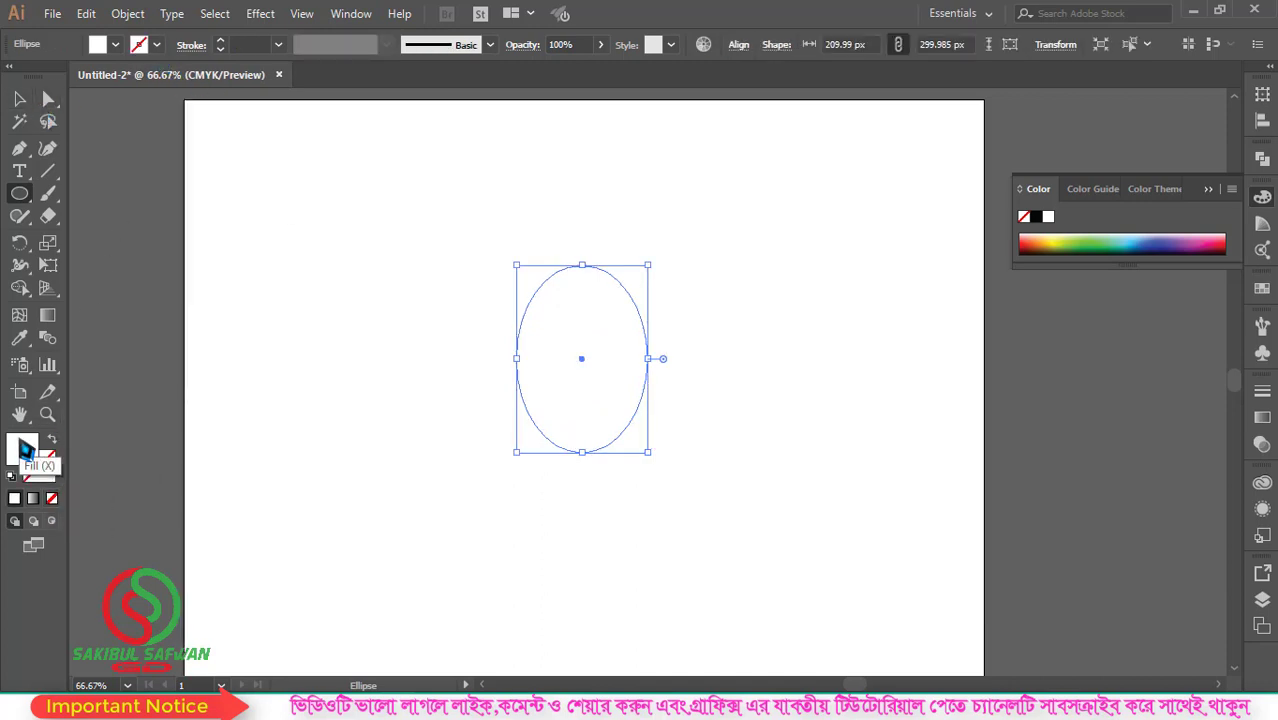
double_click(22, 448)
left_click(800, 319)
left_click(806, 256)
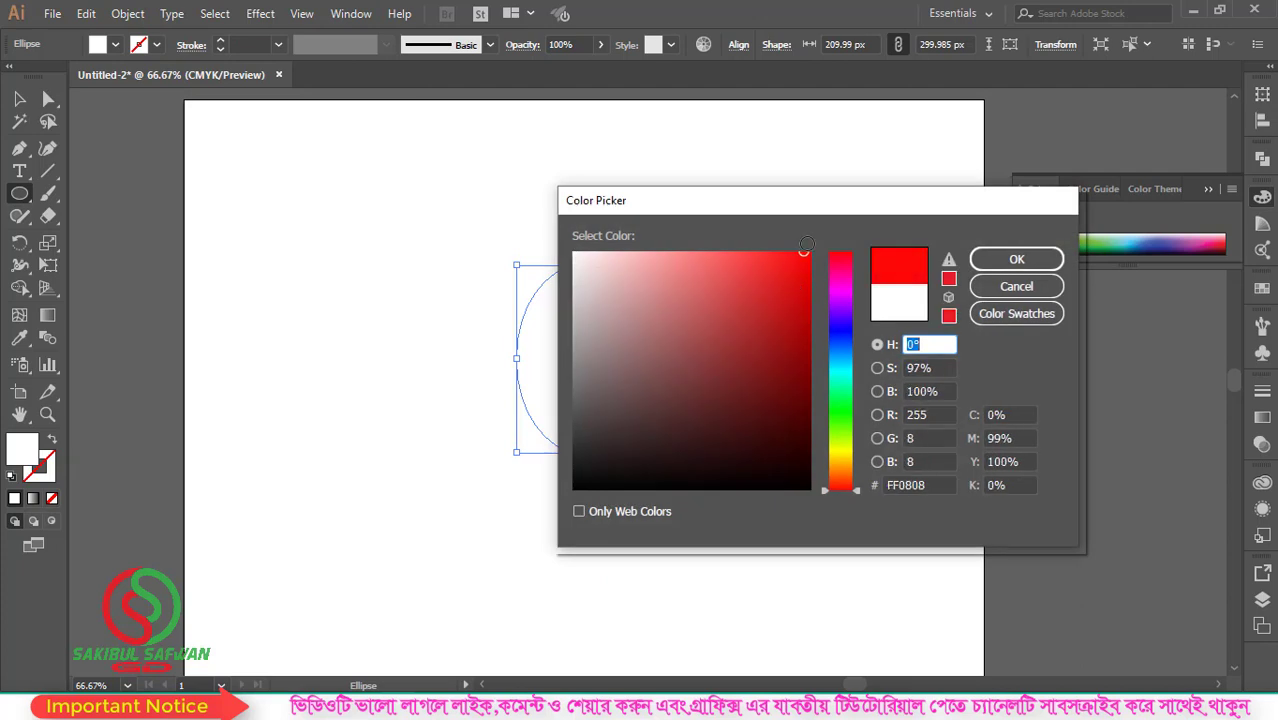
left_click(1016, 259)
key("v")
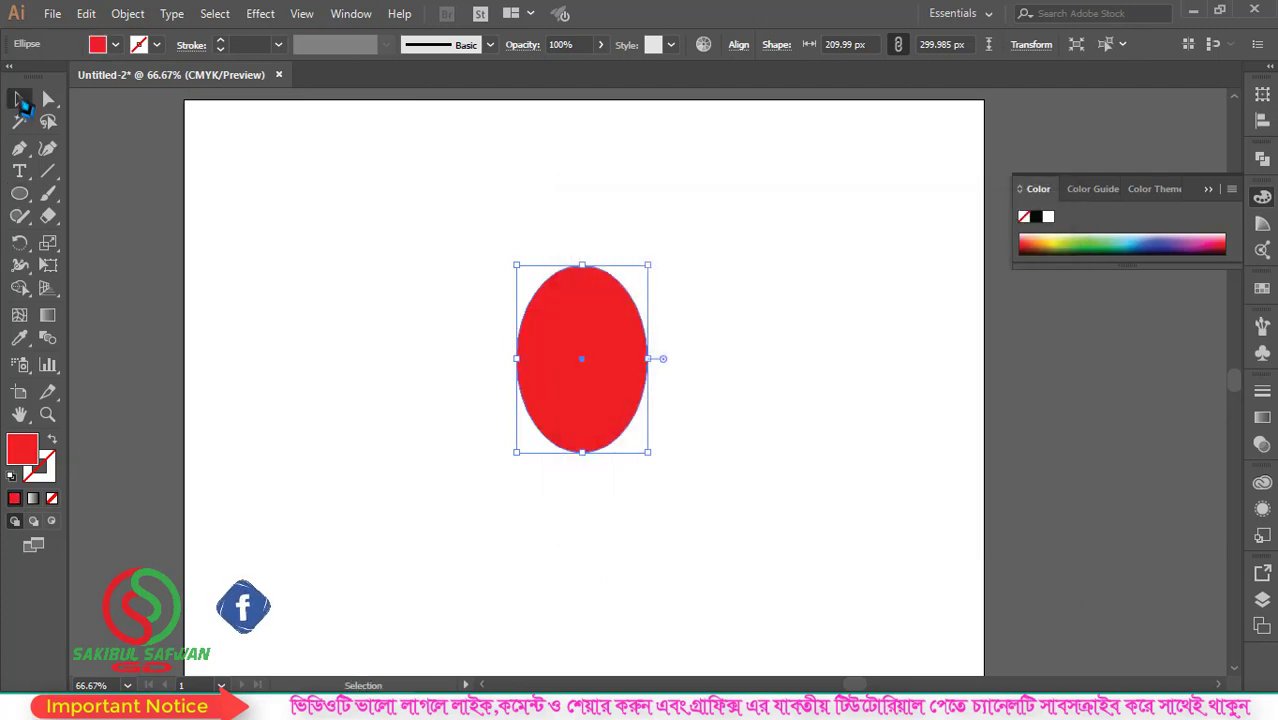
mouse_move(588, 340)
left_mouse_down()
mouse_move(472, 335)
mouse_move(521, 340)
left_mouse_up()
- Duplicate the red ellipse slightly higher and make the copy white with the Eyedropper
left_click(553, 337)
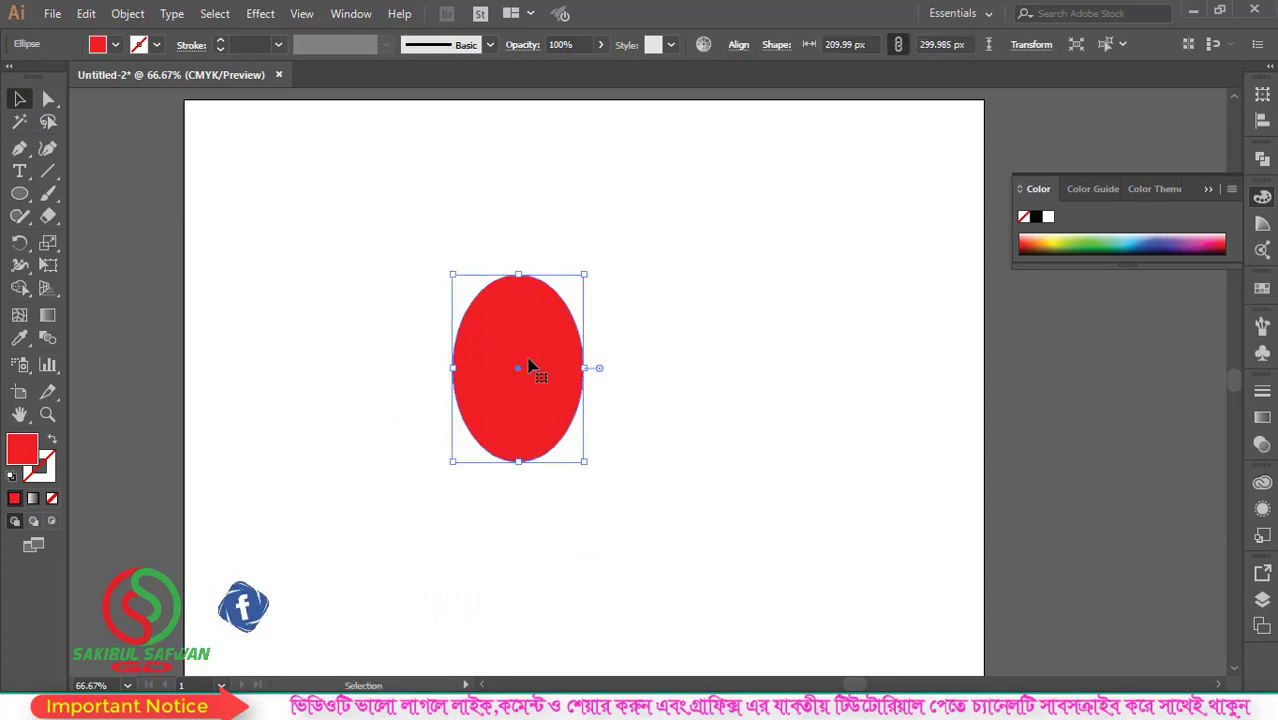
scroll(536, 378, "up", 1, "alt")
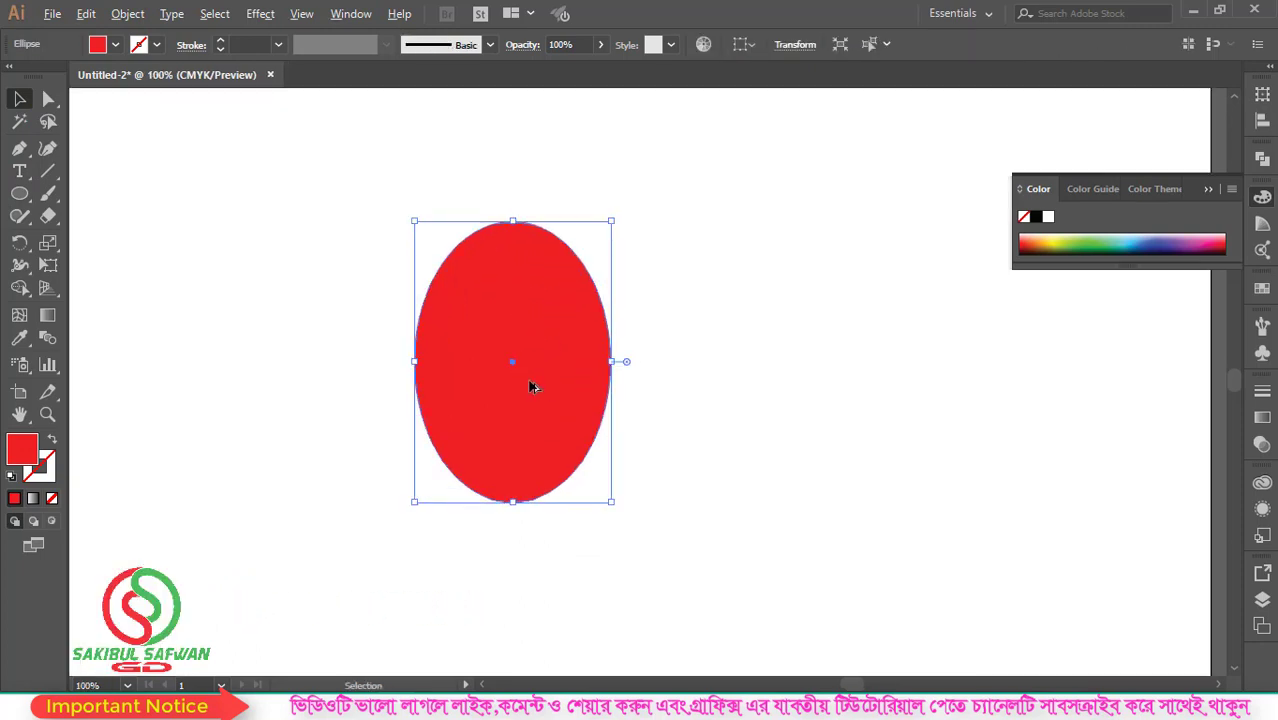
left_click_drag(531, 400, 533, 379)
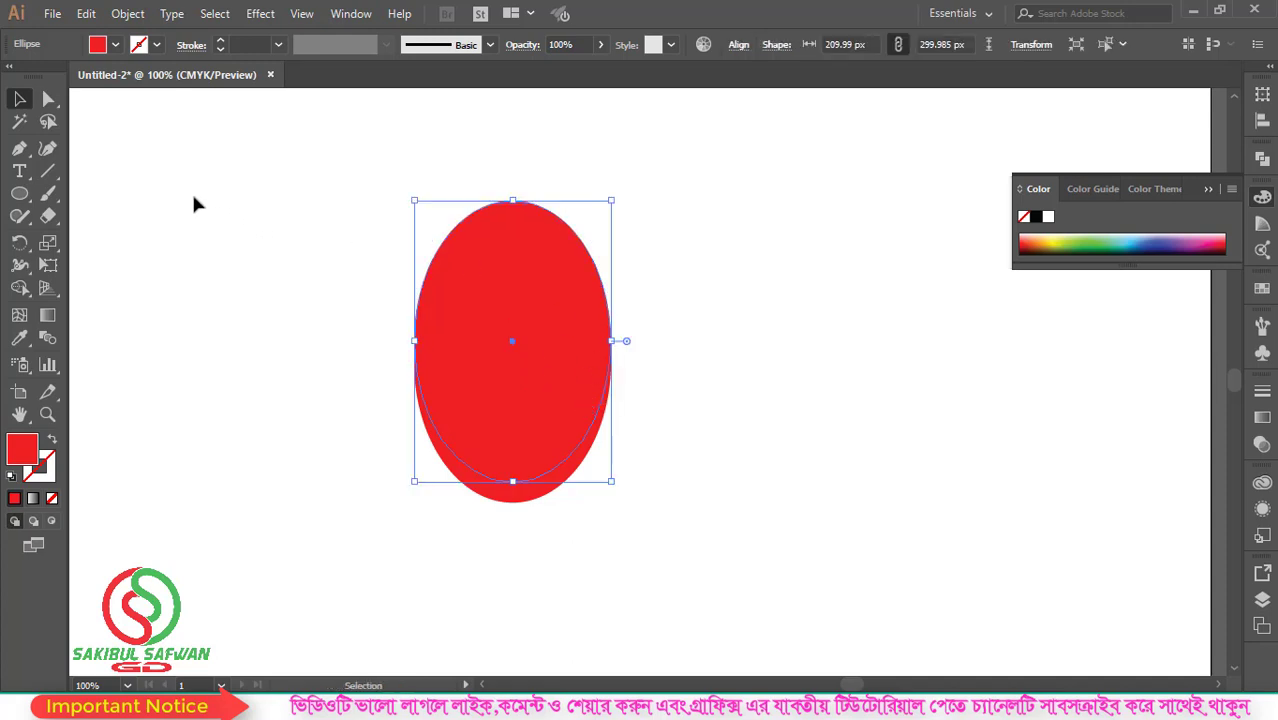
left_click(47, 314)
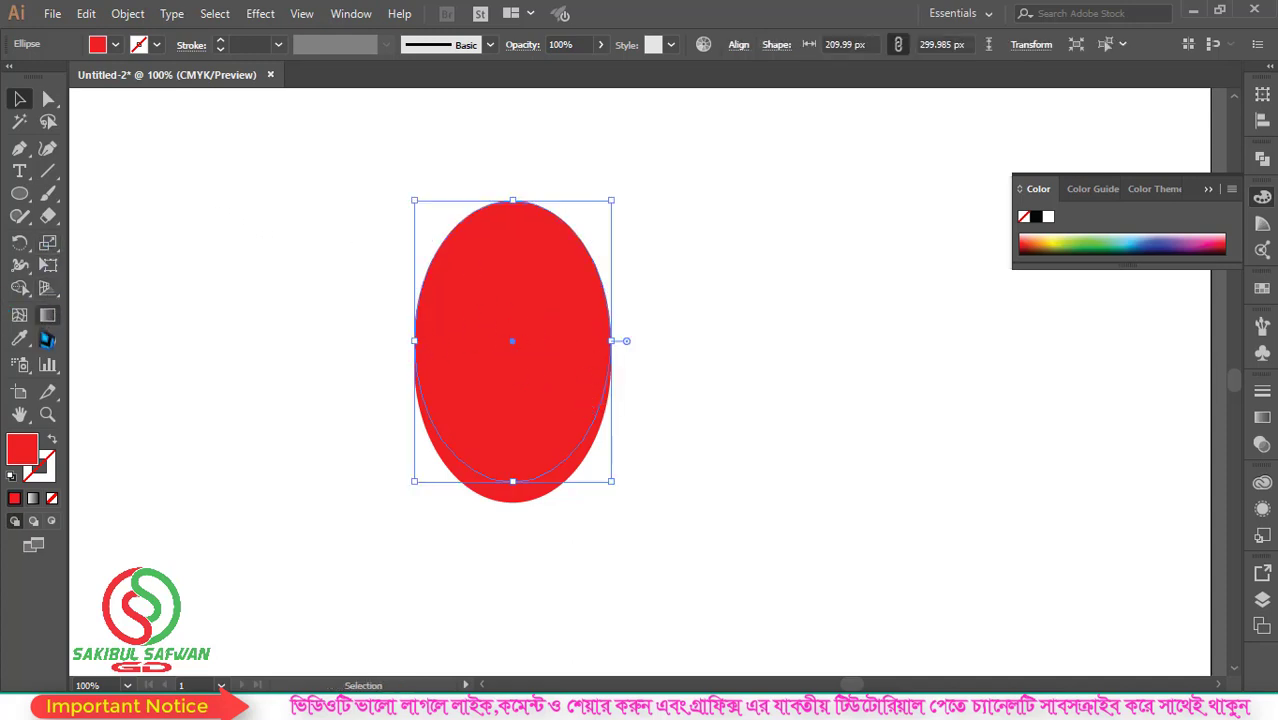
left_click(19, 338)
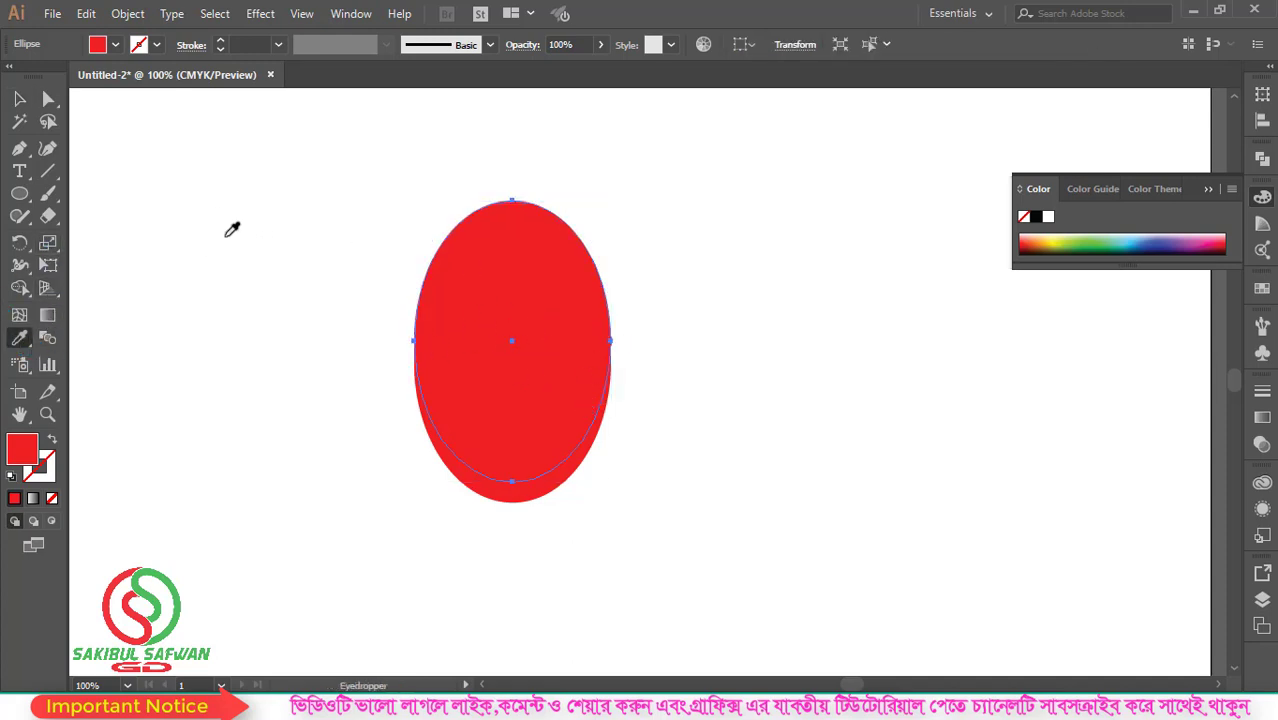
left_click(232, 229)
left_click(27, 108)
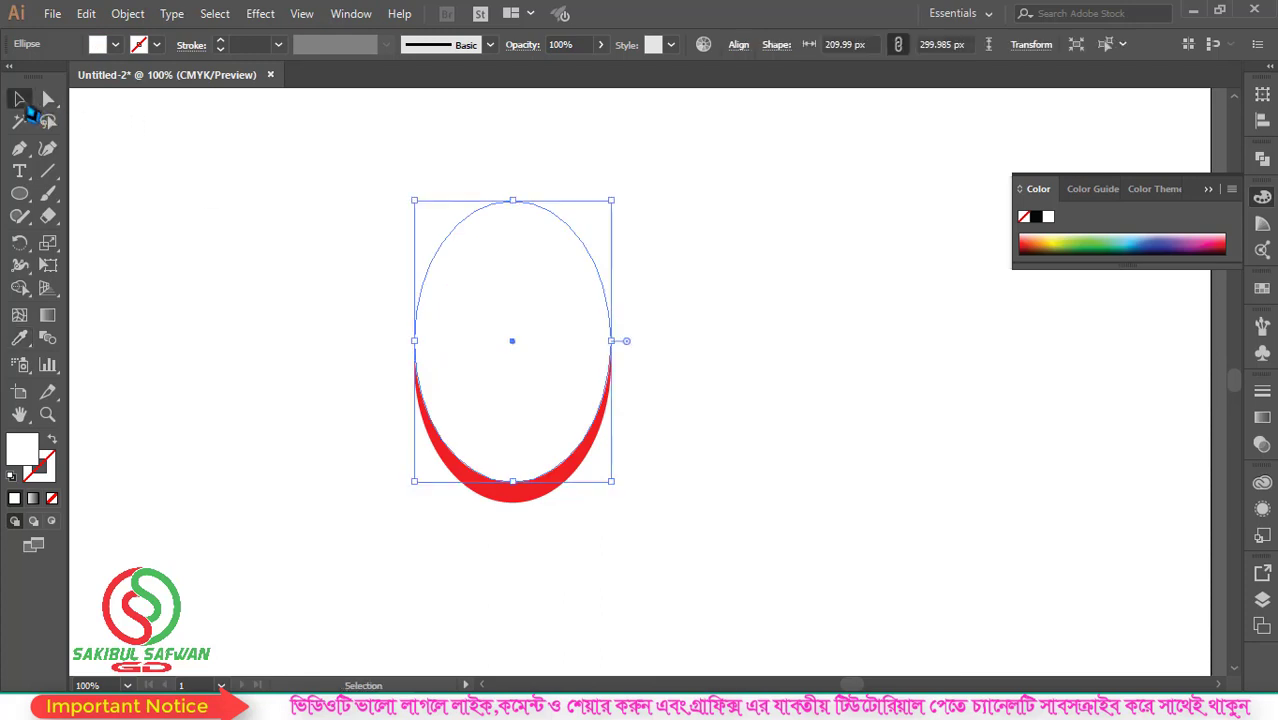
left_click(838, 306)
- Narrow the white ellipse to about 200 px wide from both sides and nudge it down
scroll(492, 405, "up", 1)
scroll(500, 378, "up", 1)
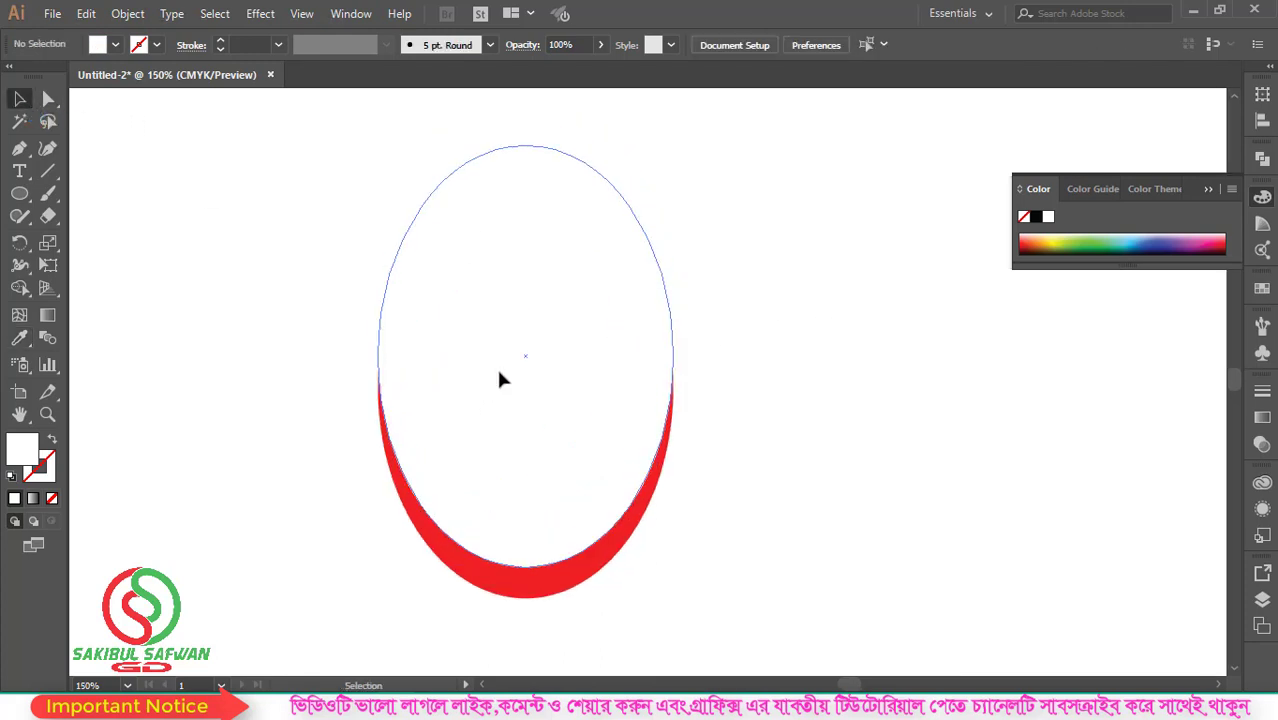
left_click(502, 378)
left_click_drag(674, 356, 664, 357)
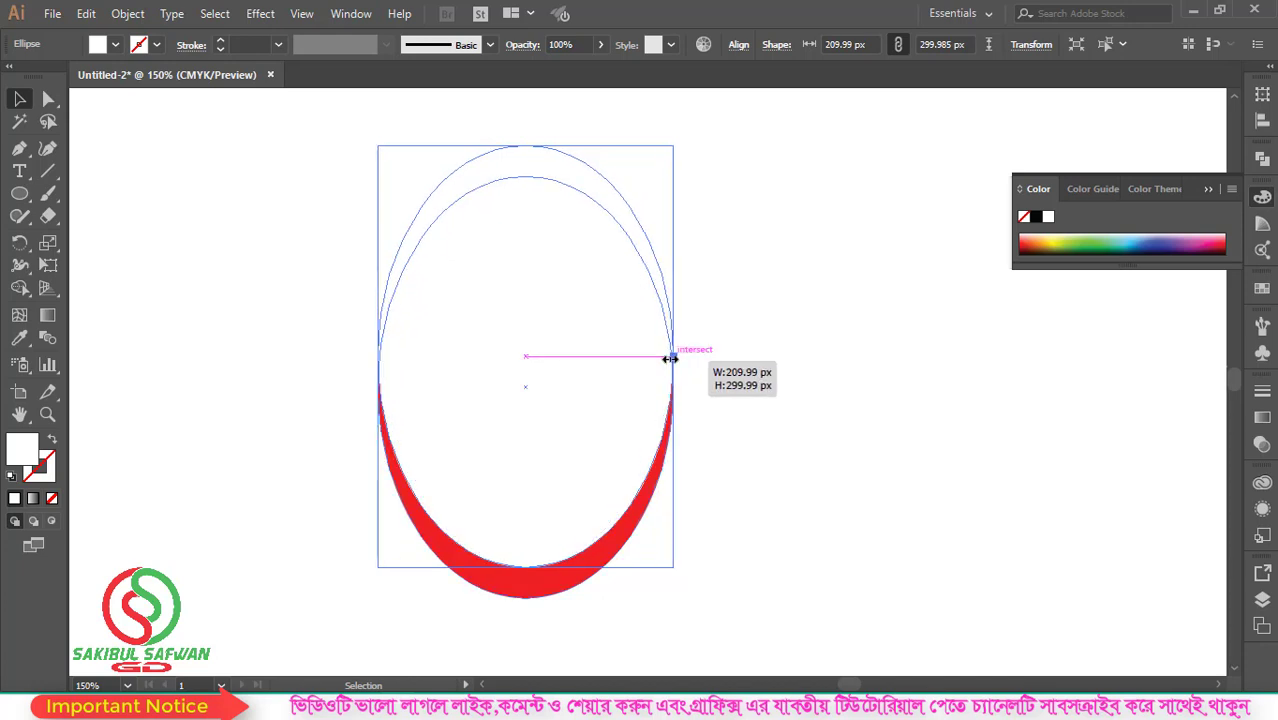
left_click_drag(664, 357, 667, 356)
left_click(790, 350)
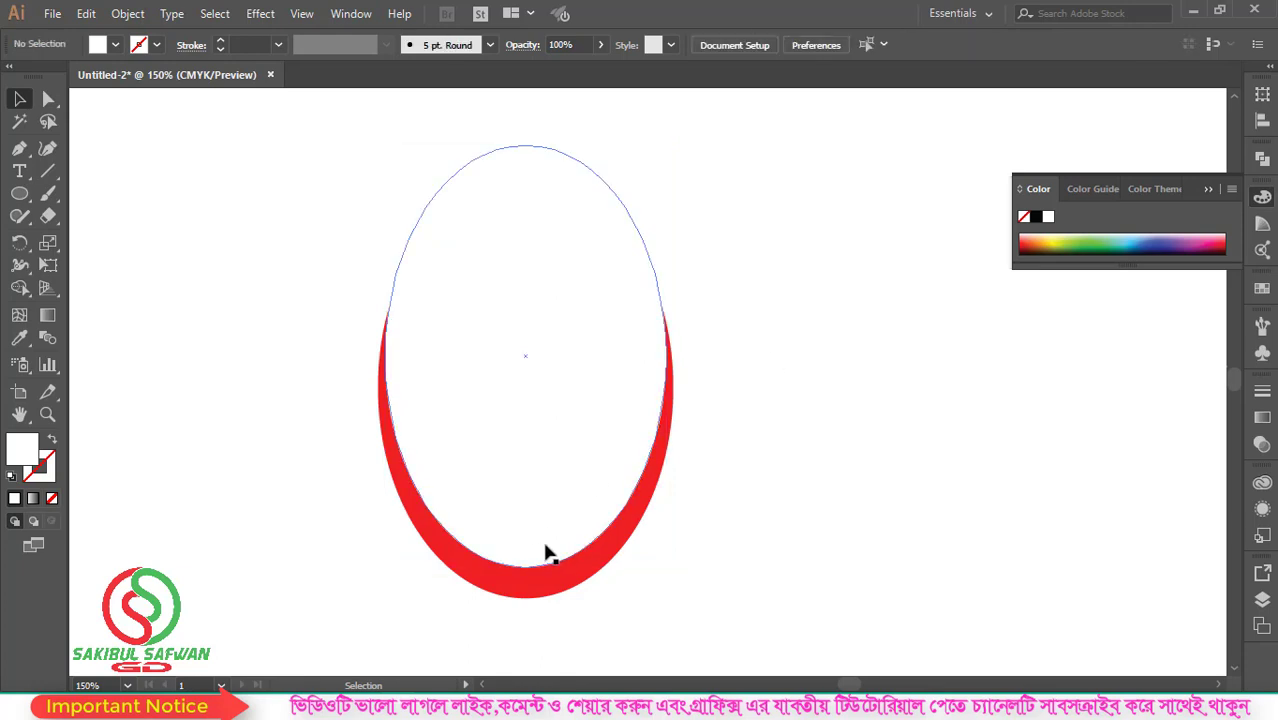
scroll(575, 485, "down", 1)
left_click(547, 451)
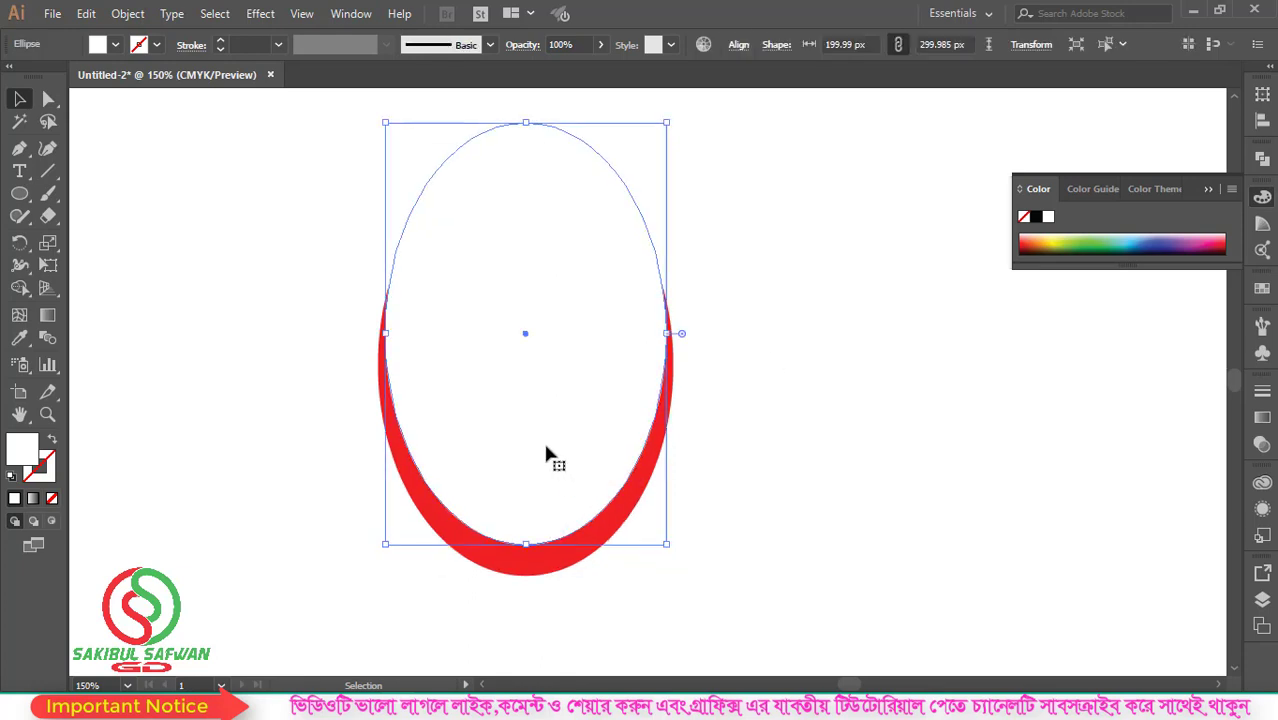
key("Down")
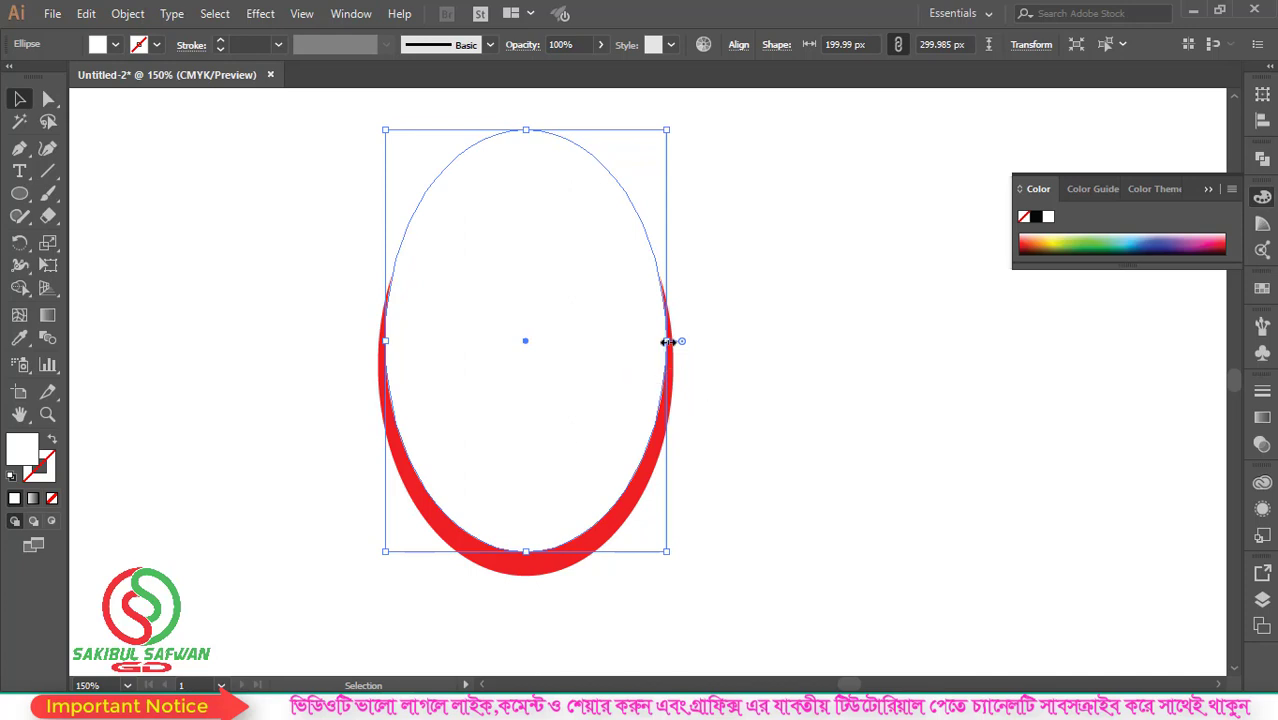
left_click_drag(667, 341, 765, 330)
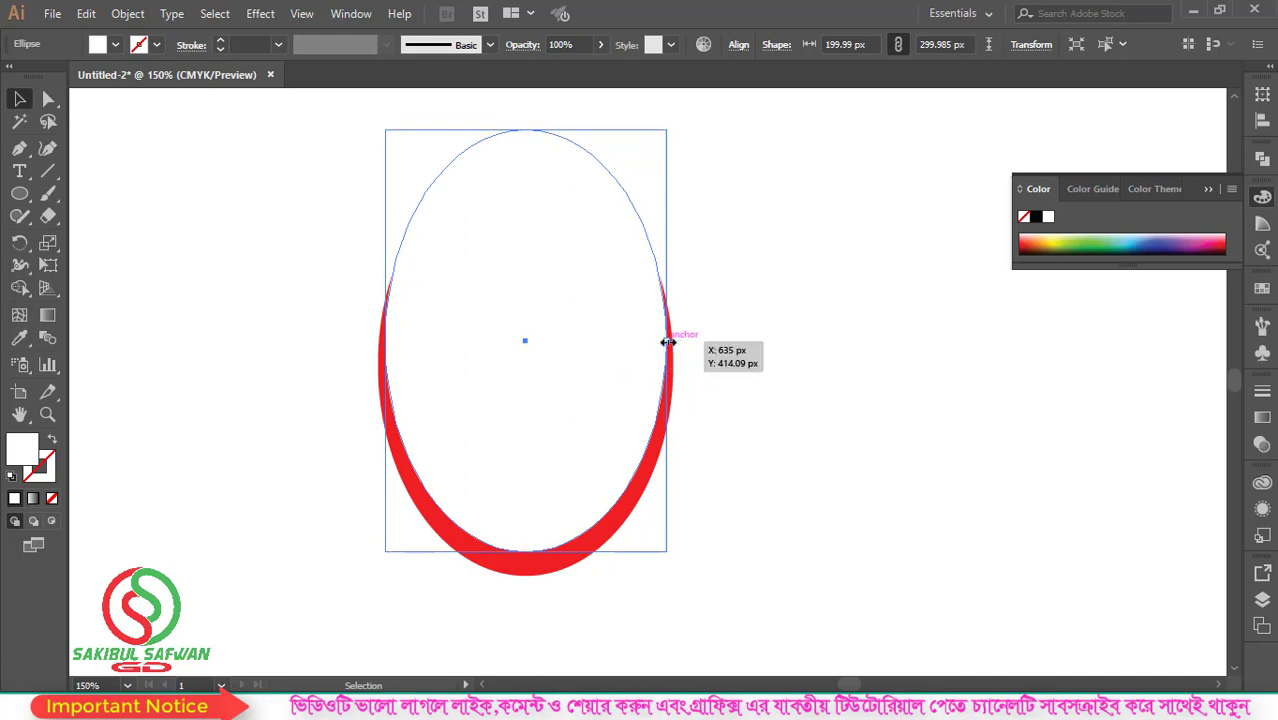
left_click(766, 330)
key("ctrl+minus")
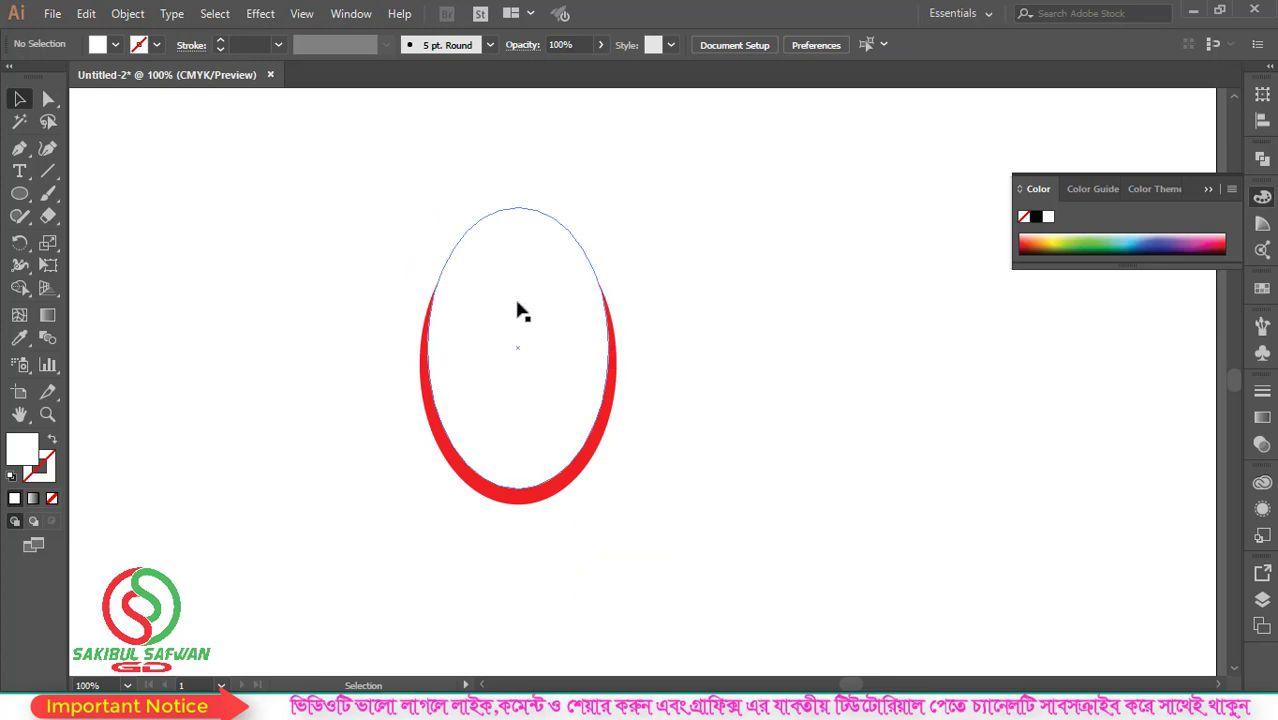
- Draw a horizontal line across the ellipses' middle and select it with both ellipses
left_click(48, 171)
left_click(132, 172)
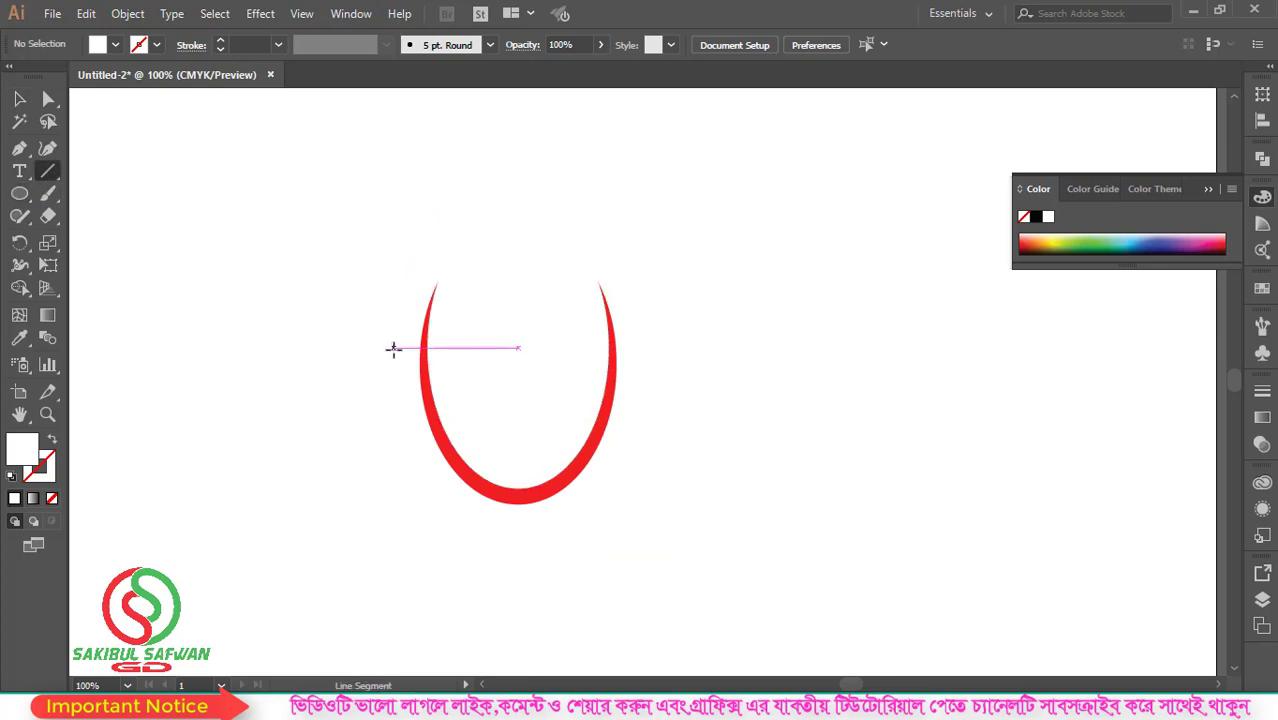
left_click_drag(393, 364, 722, 368)
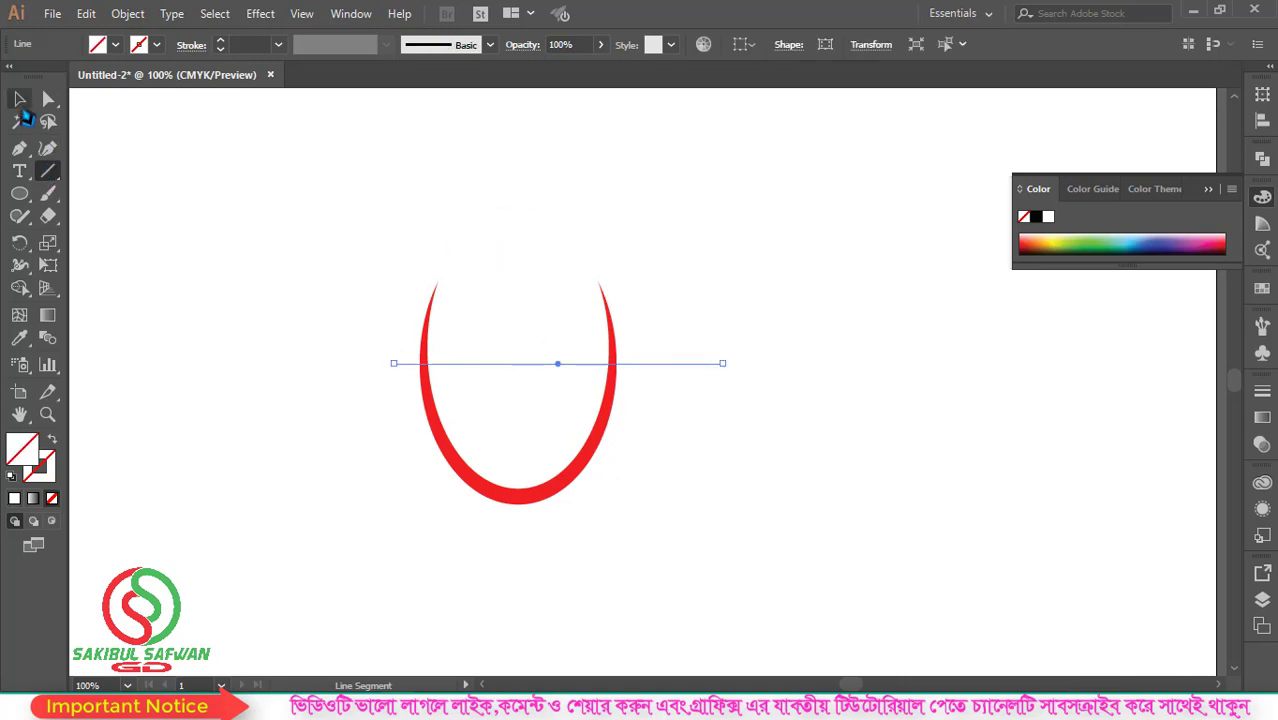
left_click(19, 99)
mouse_move(296, 198)
left_mouse_down()
mouse_move(533, 452)
mouse_move(822, 552)
left_mouse_up()
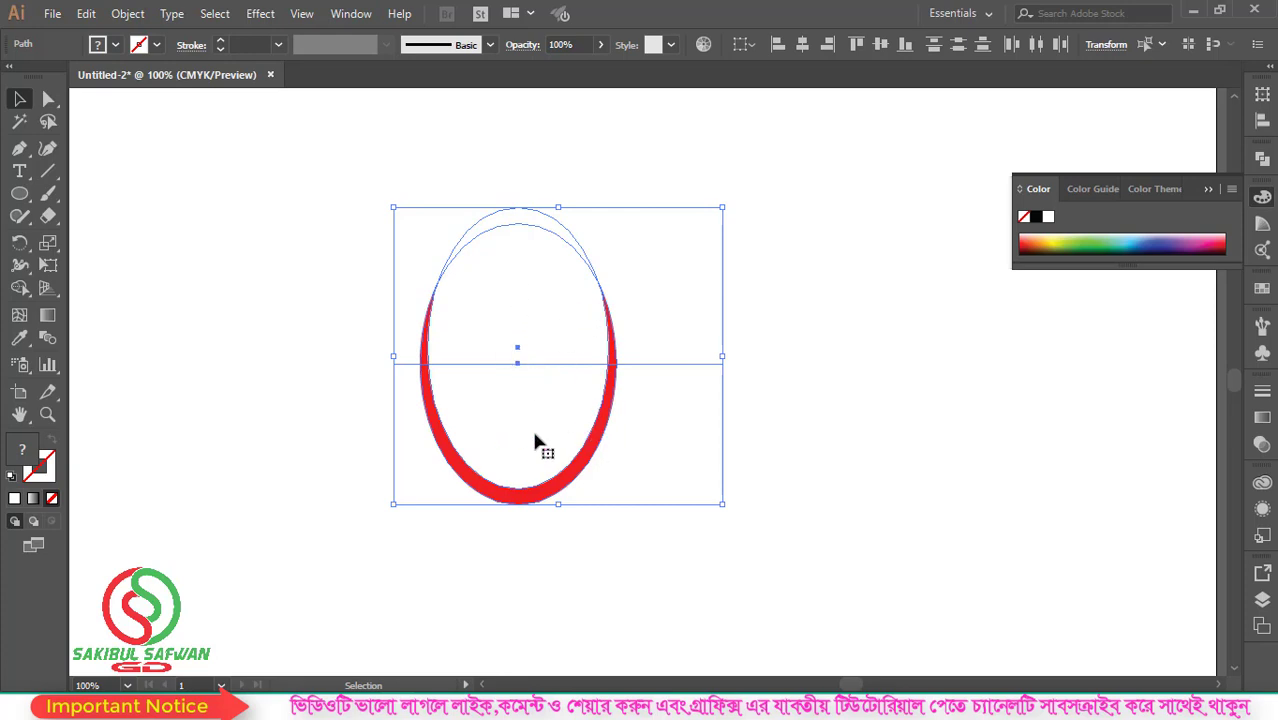
left_click_drag(251, 163, 844, 543)
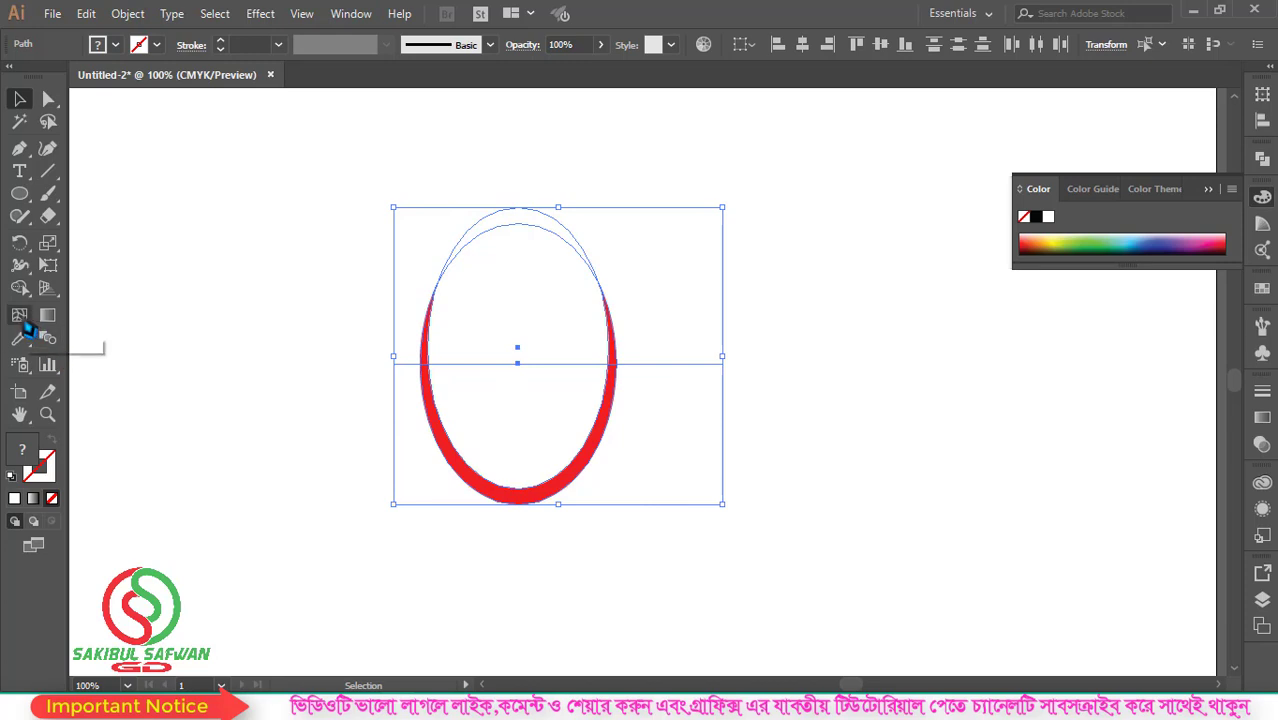
- Use Shape Builder to merge the upper regions and trim off the crescent's upper tips
mouse_move(21, 287)
left_mouse_down()
mouse_move(135, 311)
mouse_move(125, 288)
left_mouse_up()
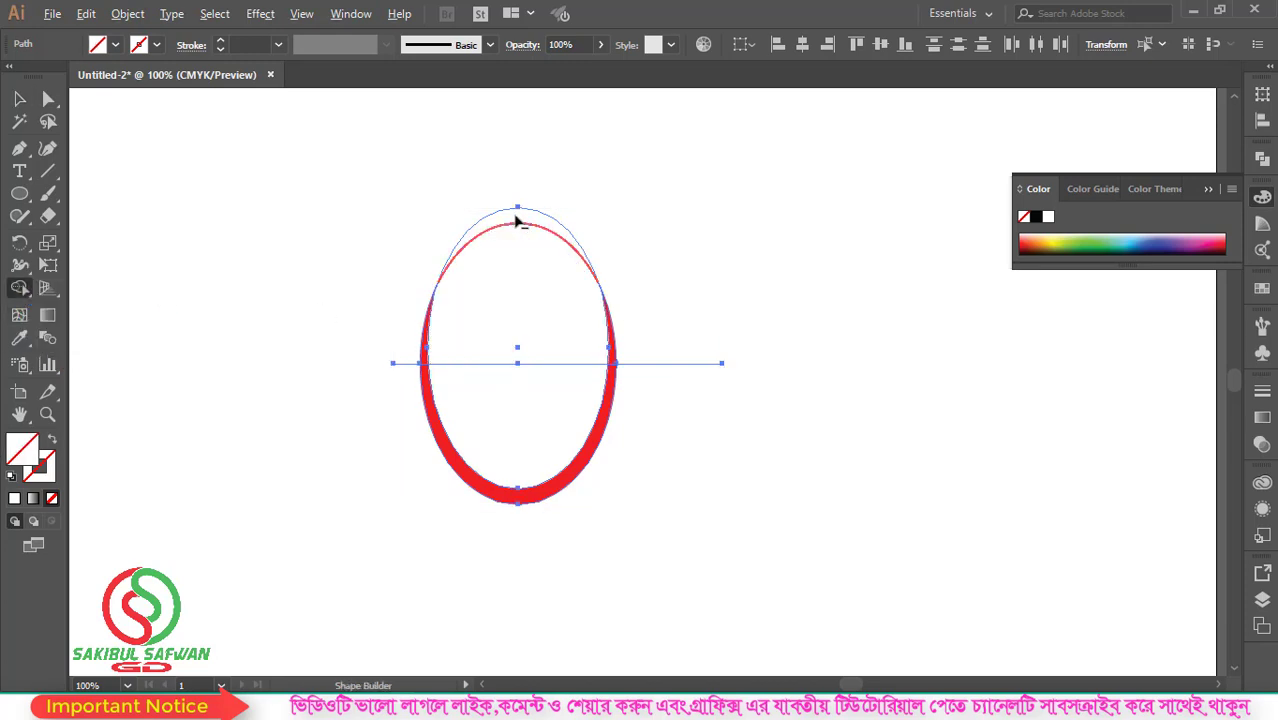
mouse_move(481, 193)
left_mouse_down()
mouse_move(520, 360)
mouse_move(510, 419)
left_mouse_up()
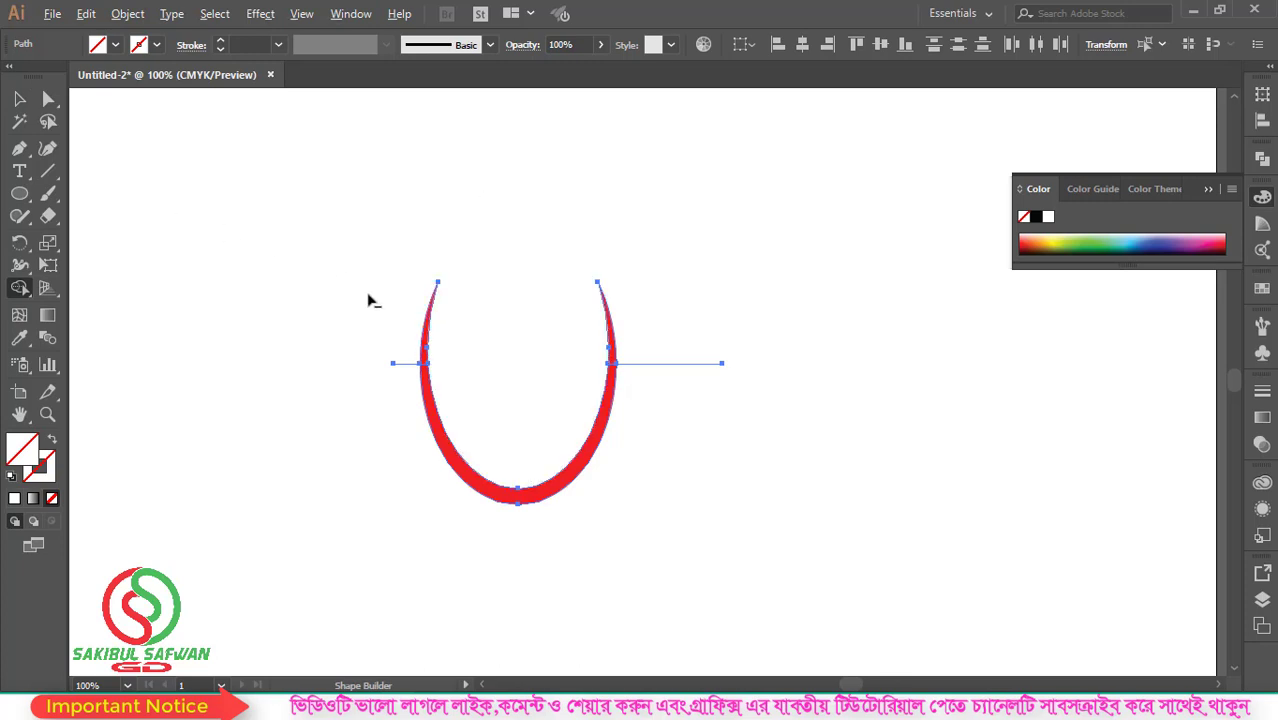
left_click_drag(398, 335, 695, 352)
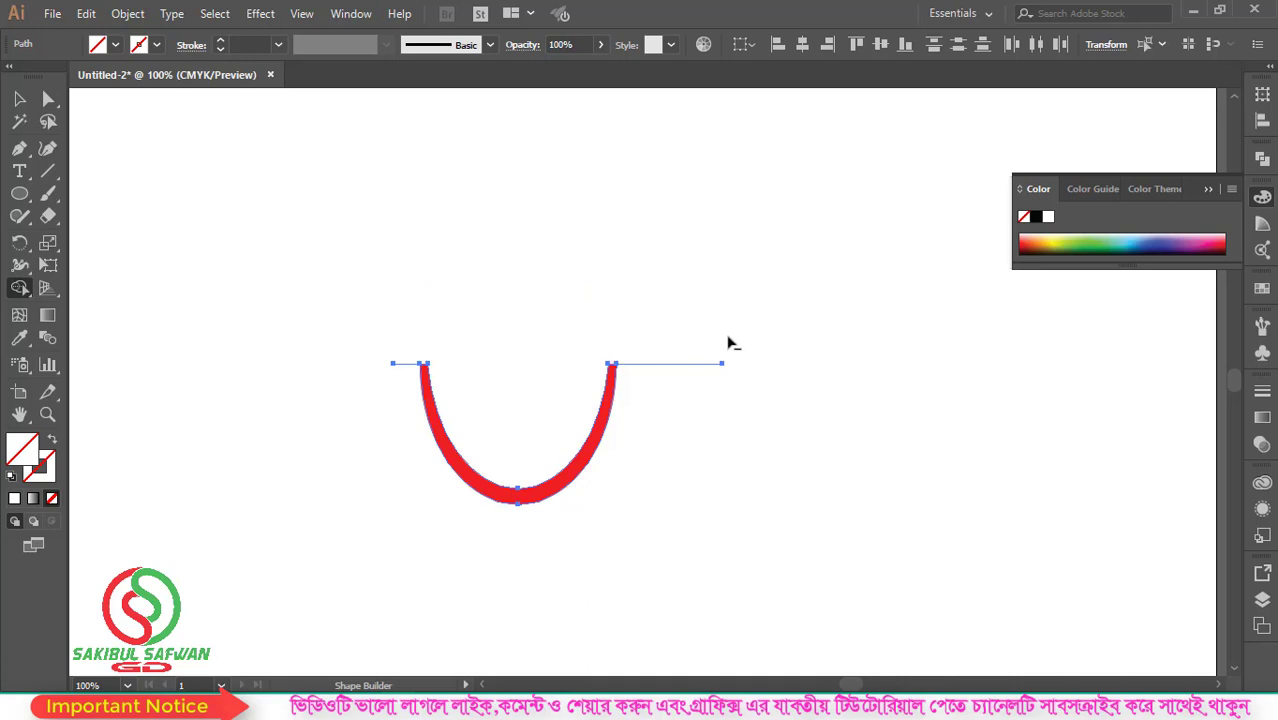
left_click(19, 99)
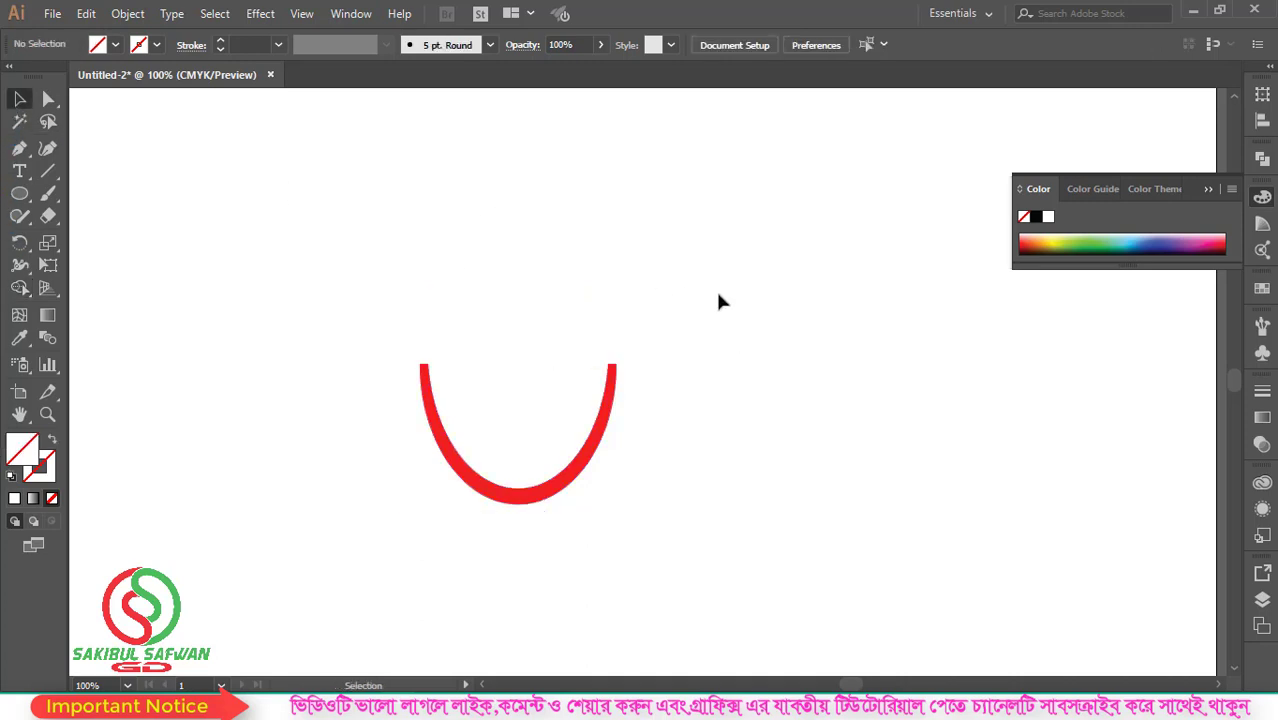
mouse_move(716, 294)
left_mouse_down()
mouse_move(657, 496)
mouse_move(618, 522)
left_mouse_up()
- Delete the stray fragments beside the U and at its left tip
key("Delete")
left_click_drag(391, 338, 409, 445)
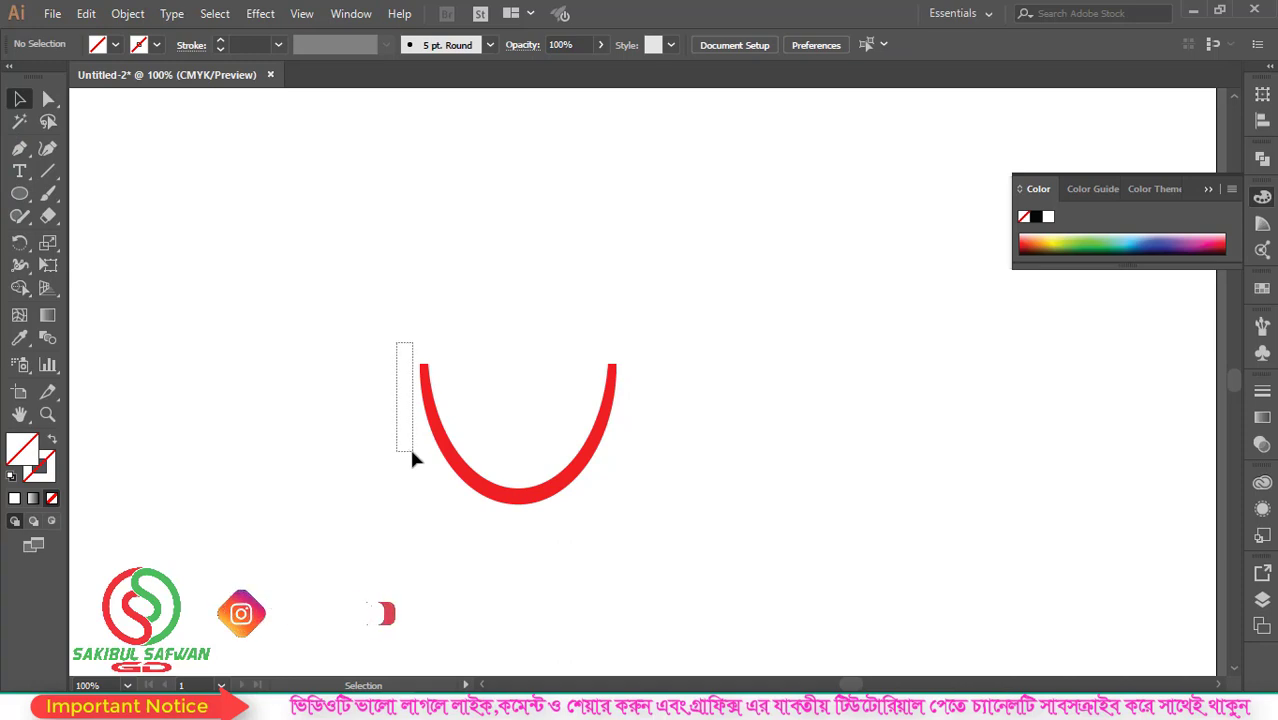
key("Delete")
left_click_drag(572, 338, 491, 442)
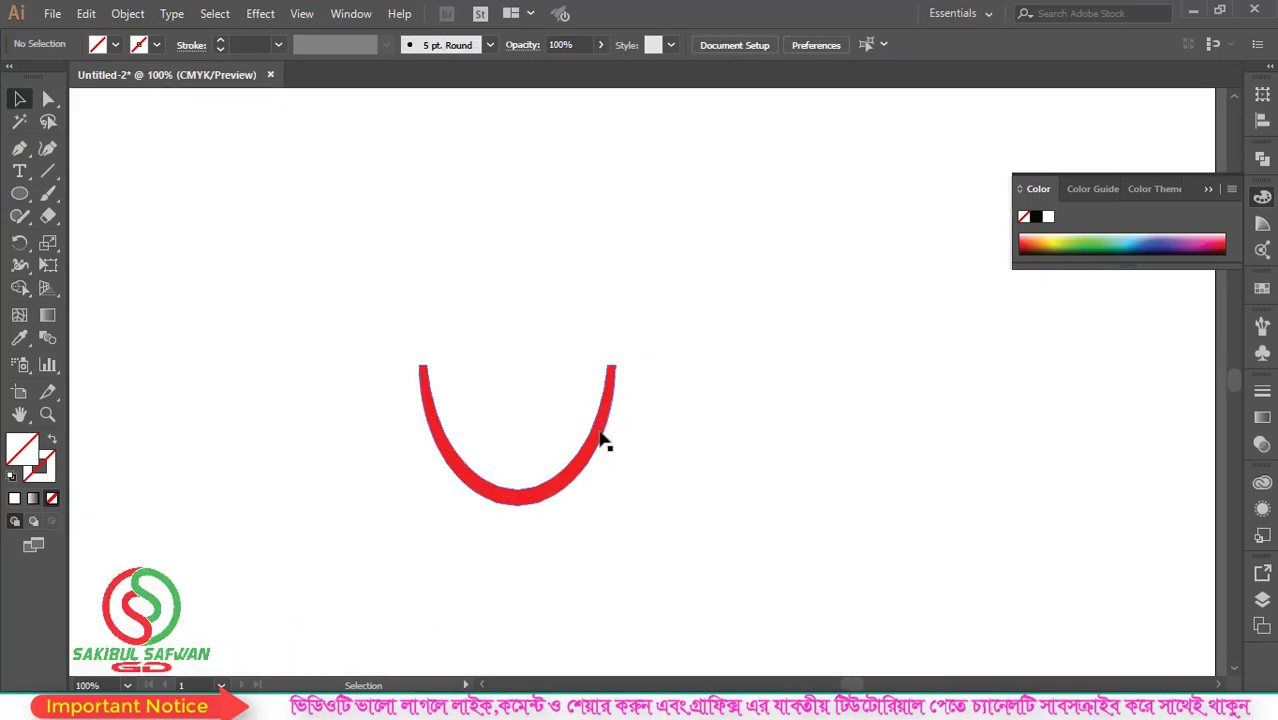
- Fine-tune the red U's width, checking it zoomed out and at actual size
left_click(606, 434)
left_click_drag(614, 436, 604, 436)
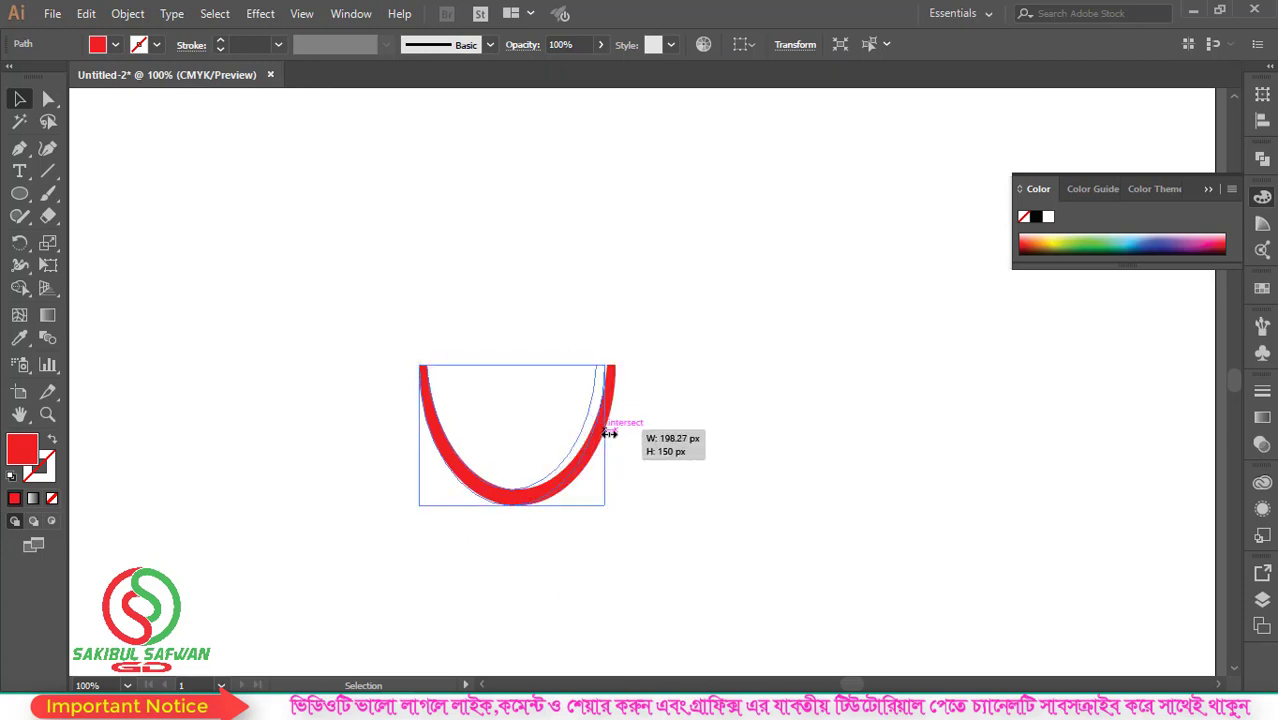
left_click(734, 364)
key("ctrl+minus")
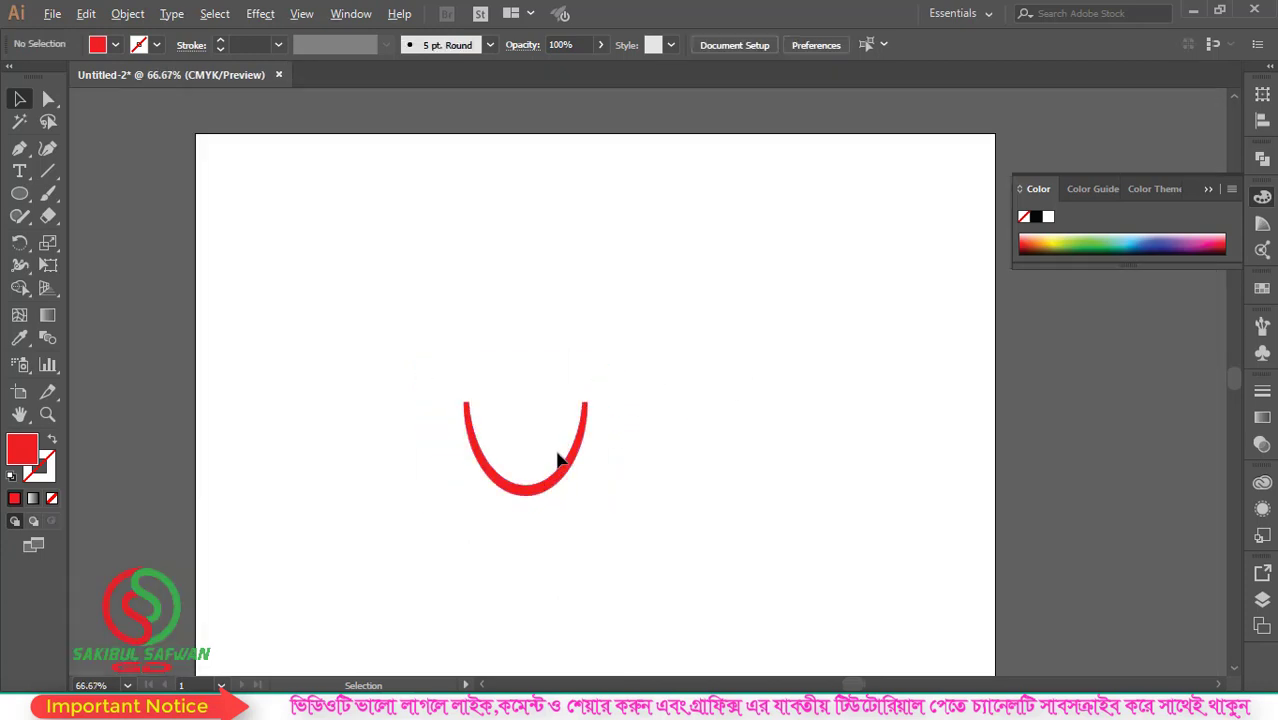
left_click(584, 455)
left_click_drag(591, 453, 597, 452)
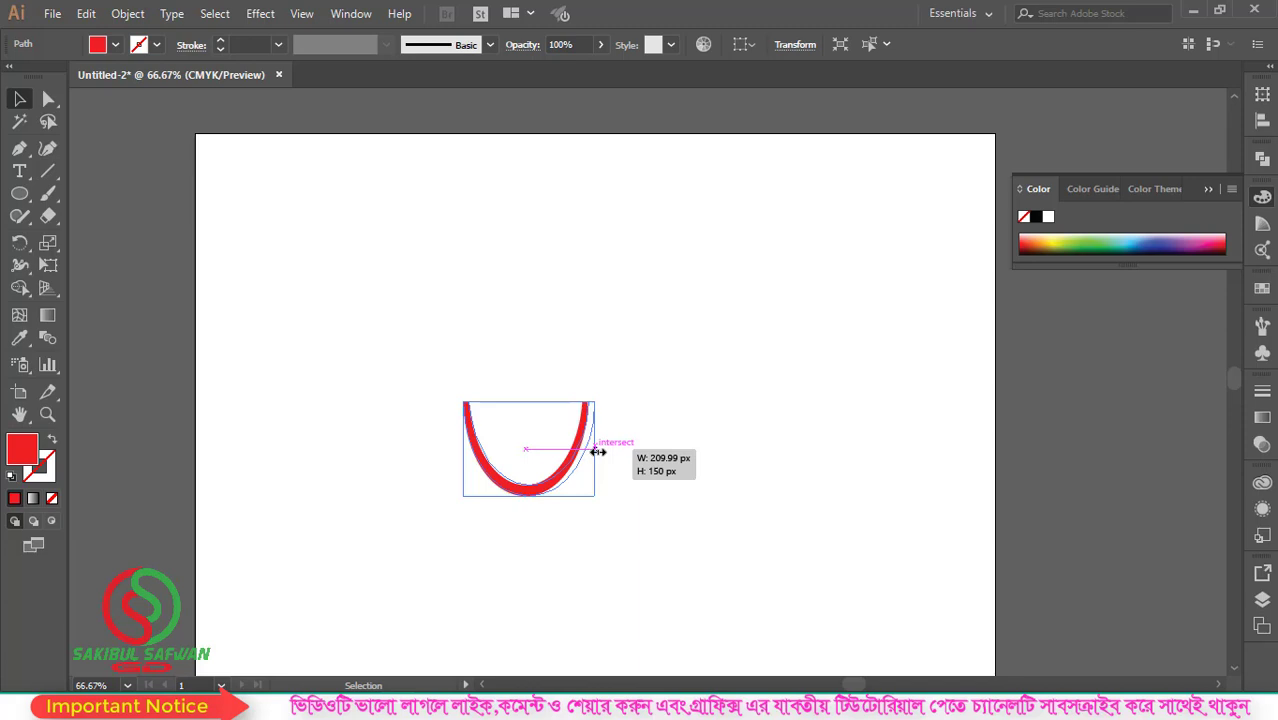
left_click(538, 515)
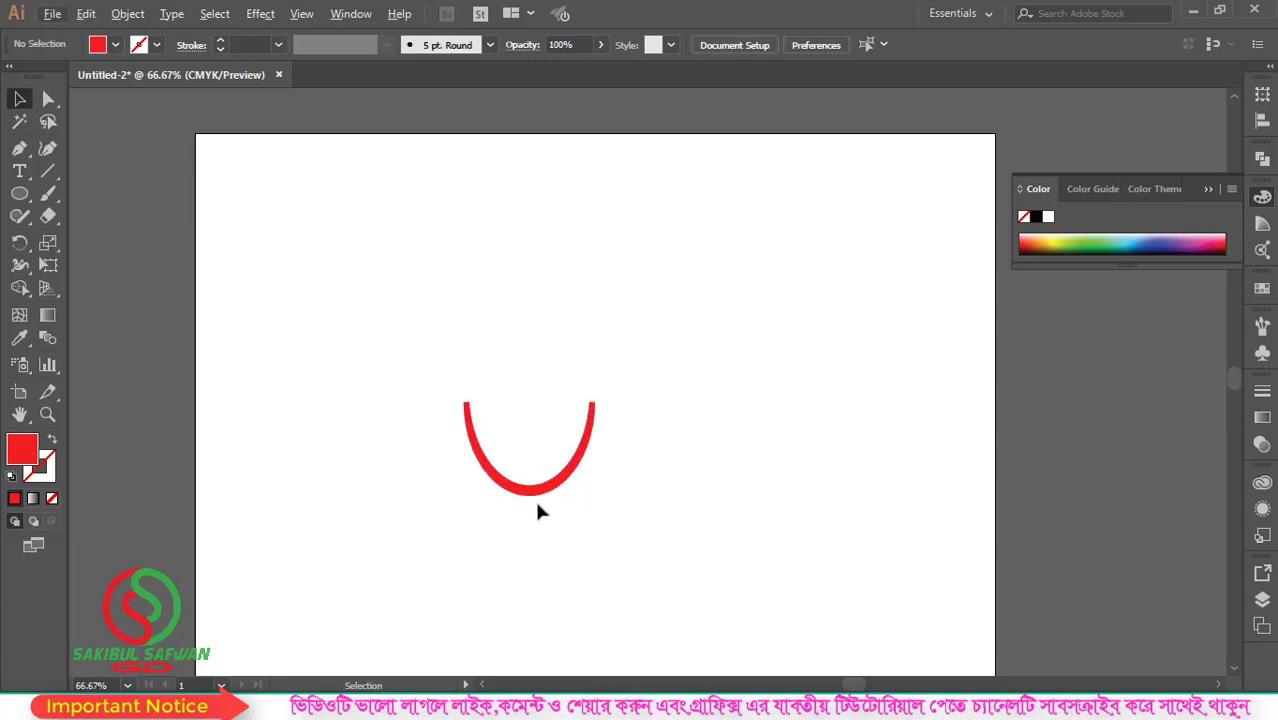
left_click(536, 497)
key("ctrl+1")
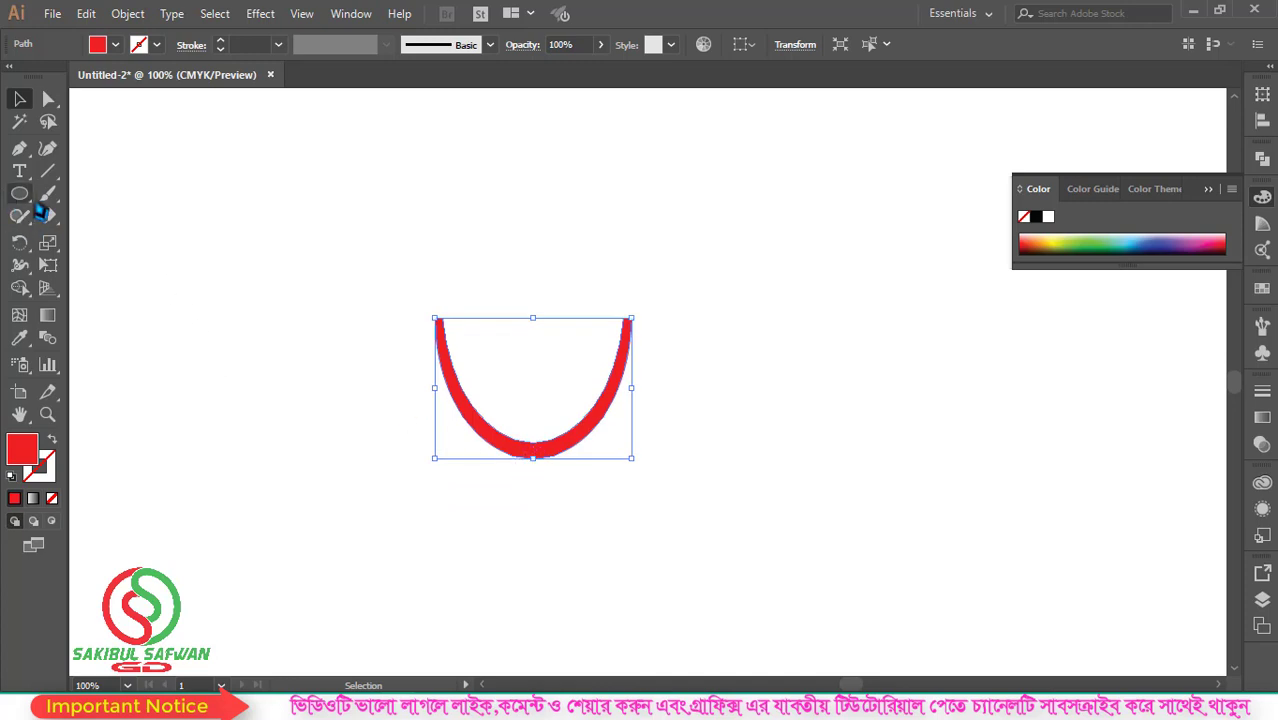
left_click_drag(20, 193, 121, 233)
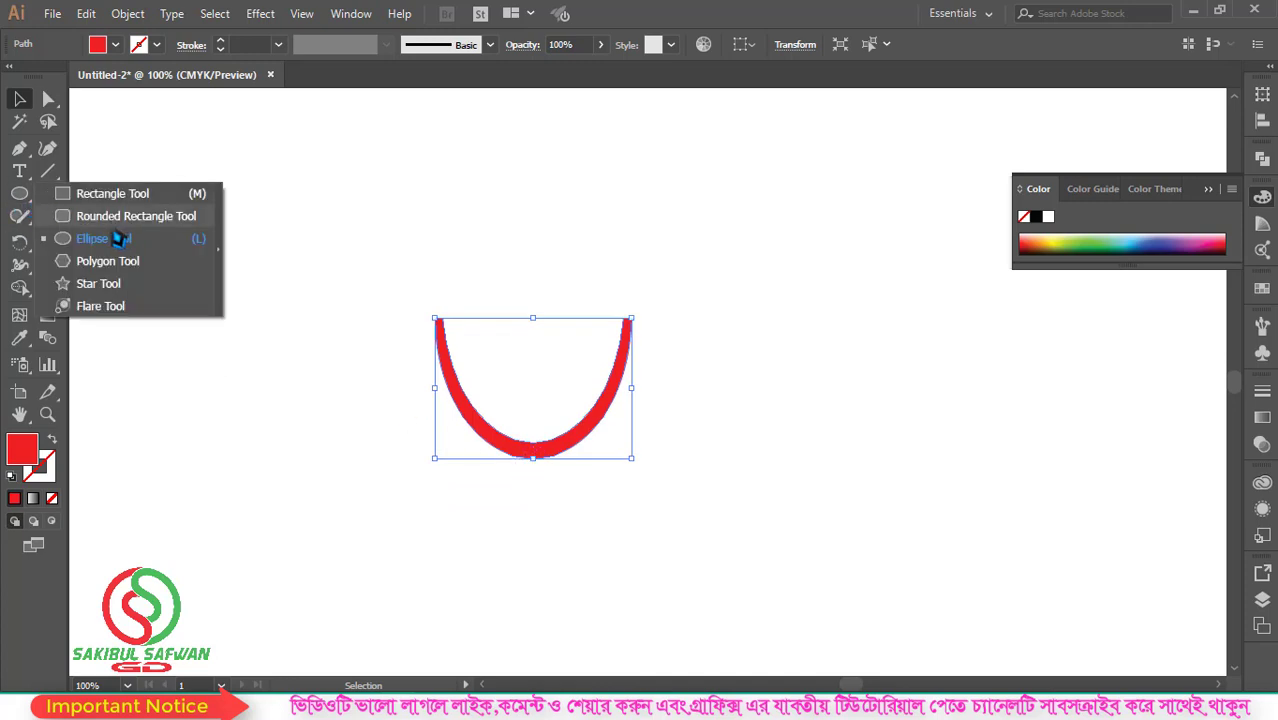
left_click(502, 282)
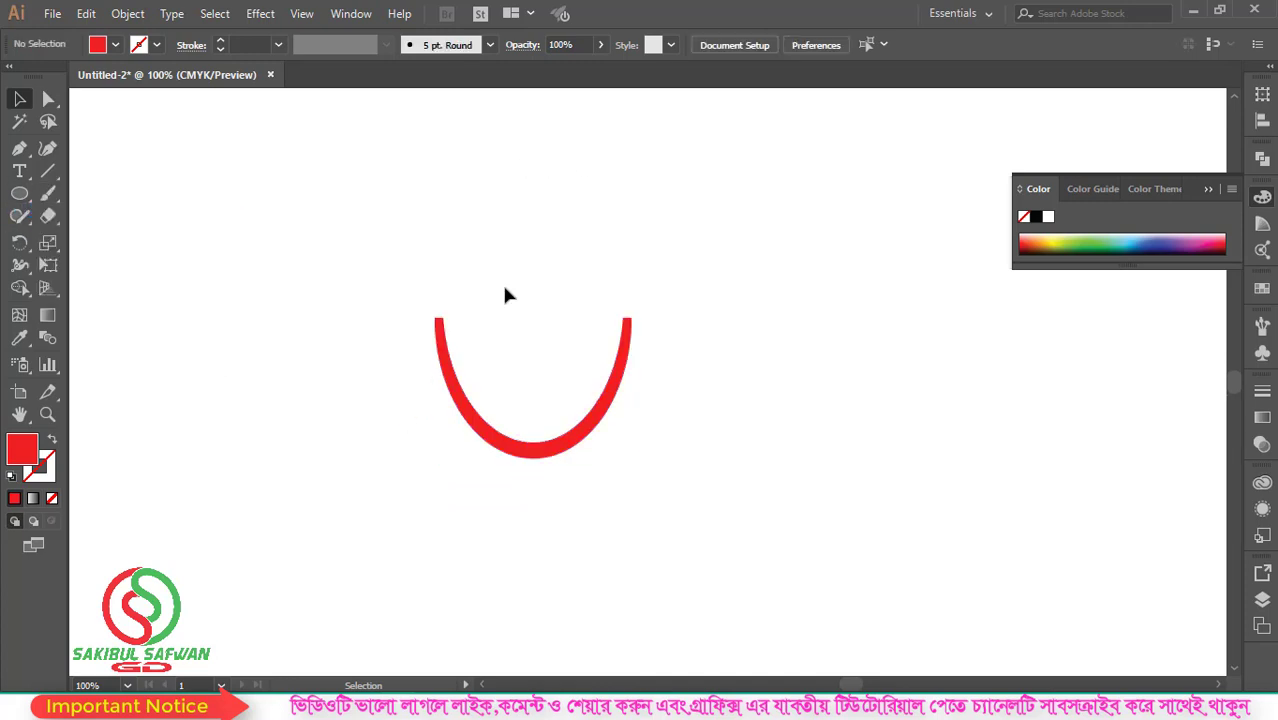
left_click(556, 452)
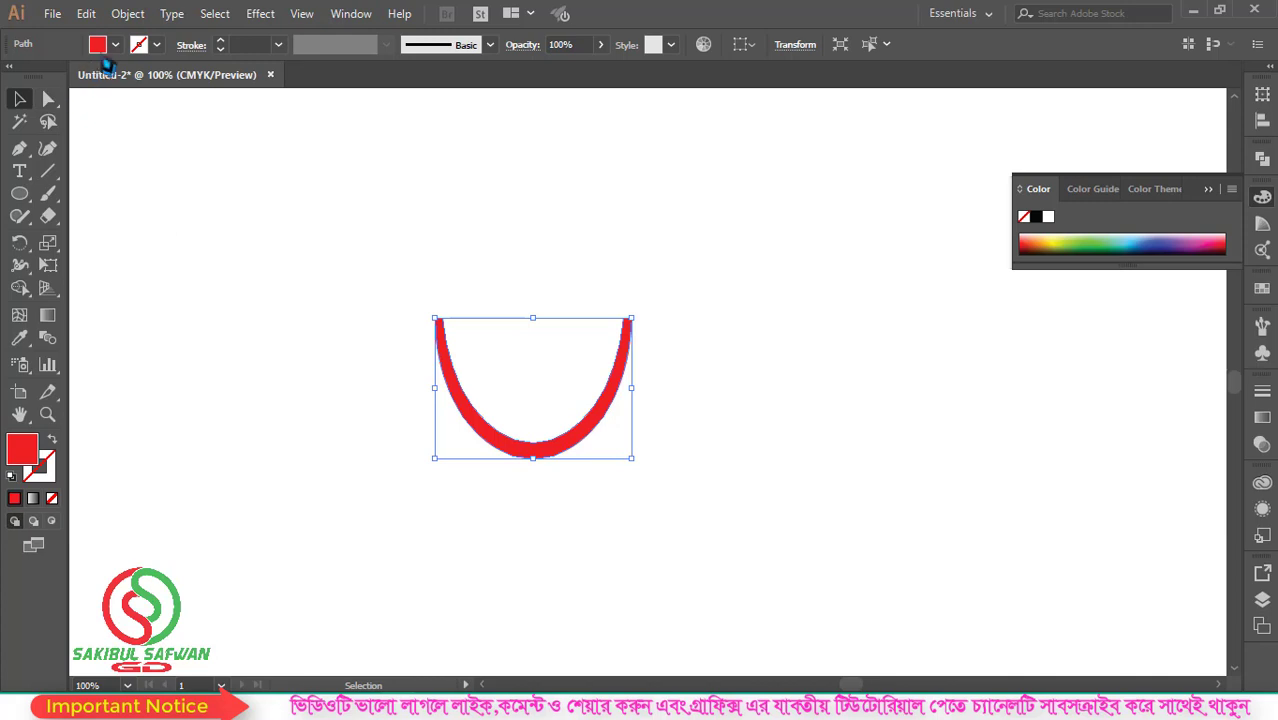
left_click(86, 13)
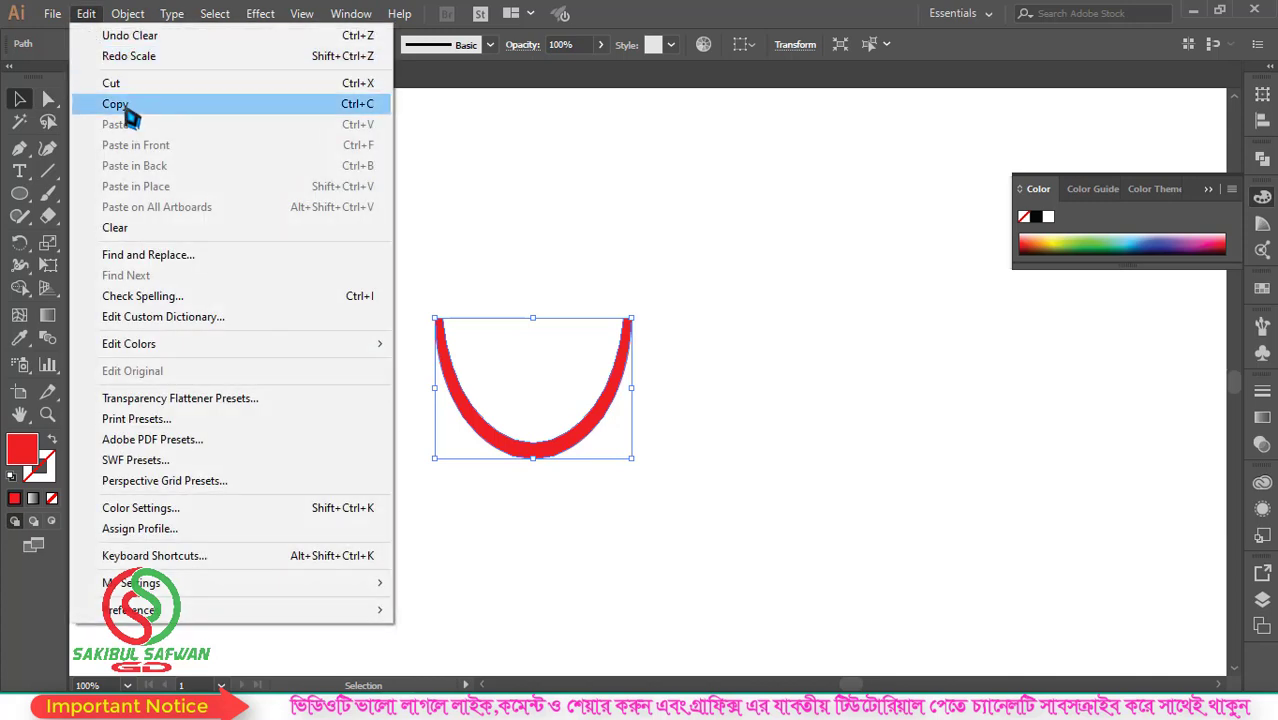
left_click(130, 104)
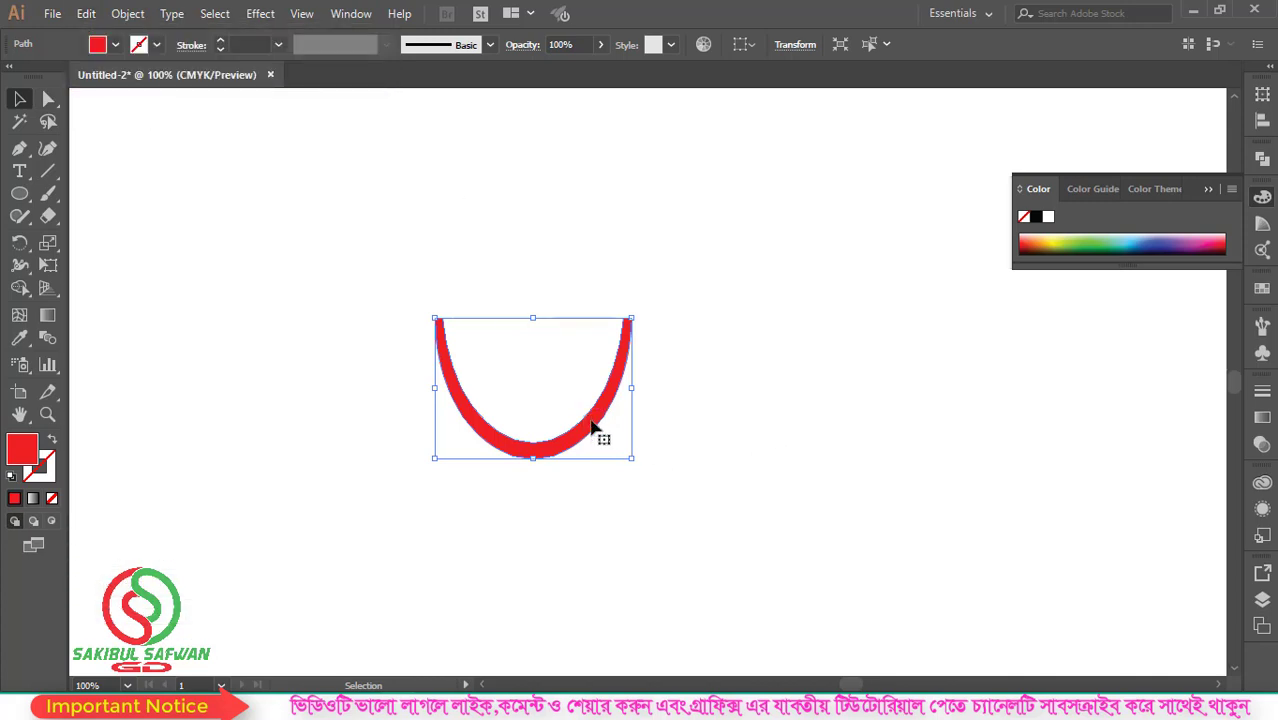
left_click(86, 13)
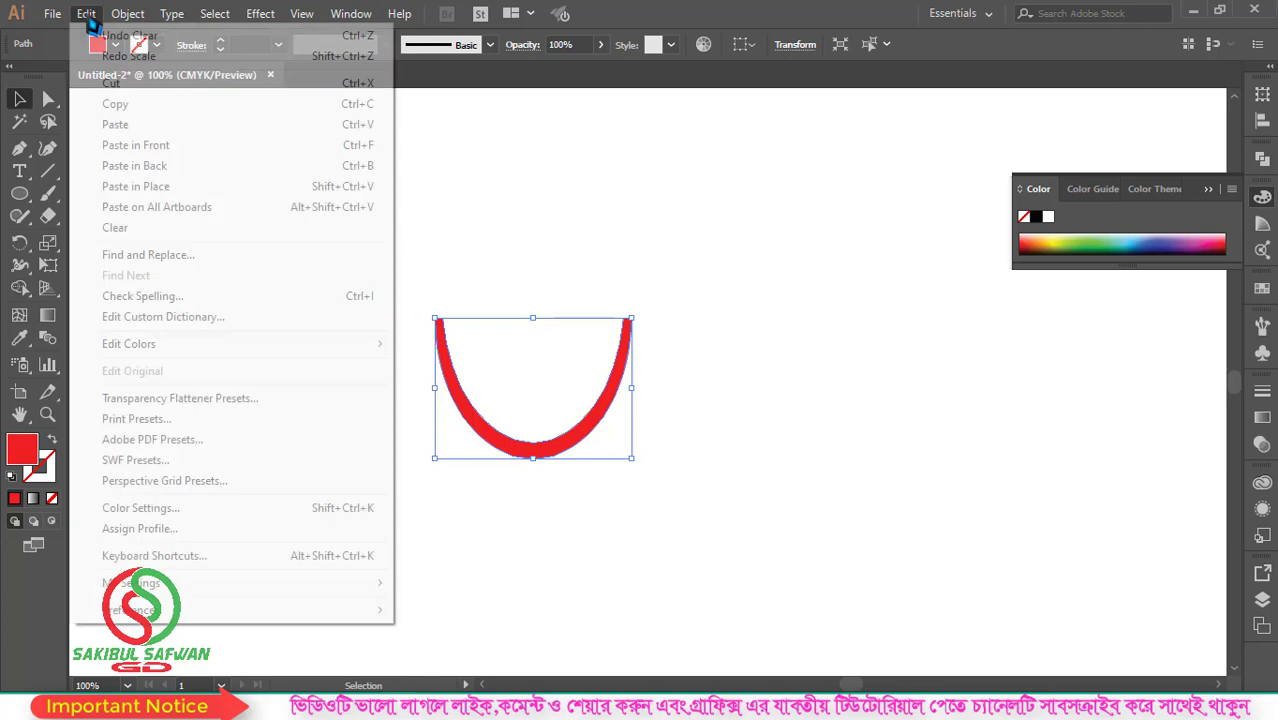
left_click(135, 145)
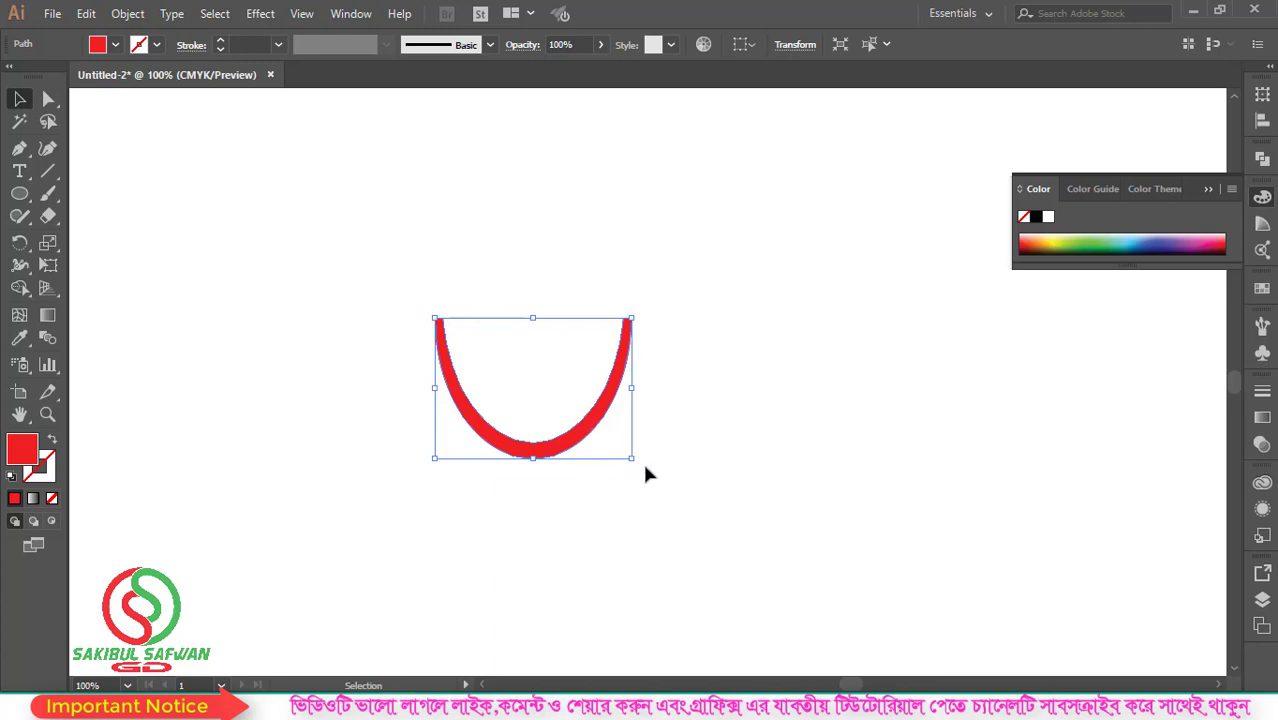
mouse_move(641, 463)
left_mouse_down()
mouse_move(601, 294)
mouse_move(566, 350)
mouse_move(738, 357)
left_mouse_up()
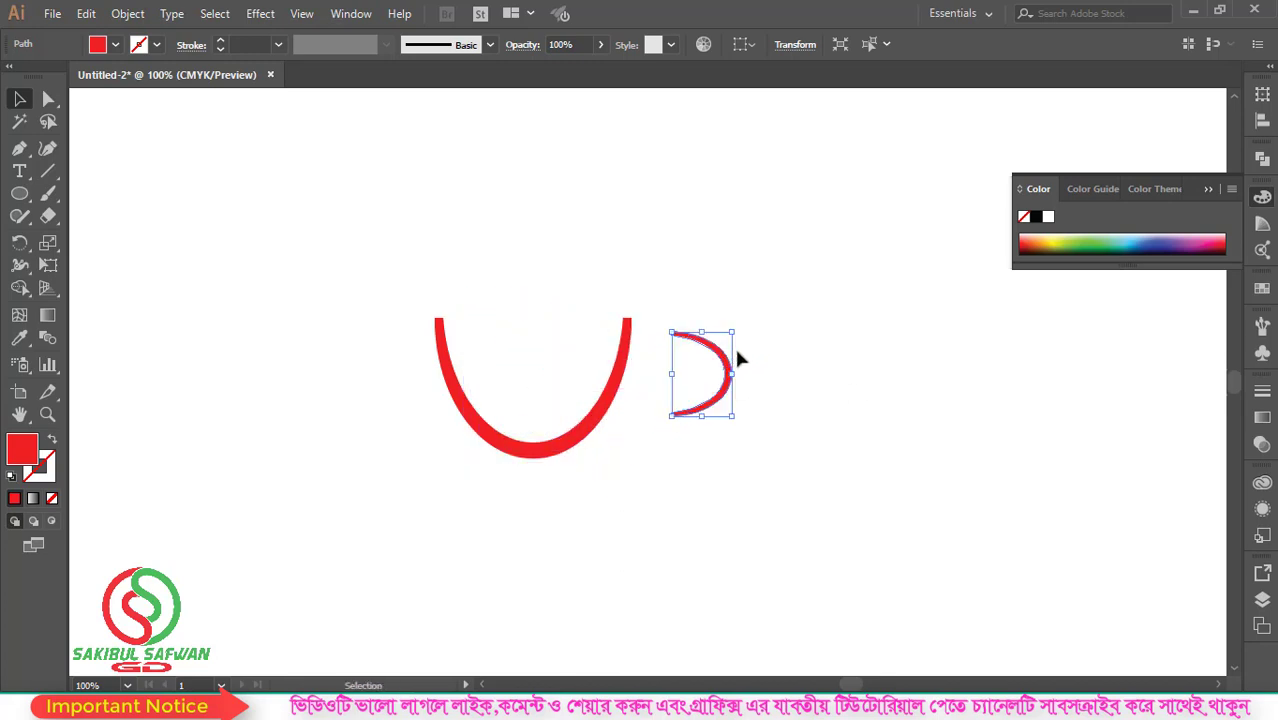
scroll(724, 356, "up", 1, "alt")
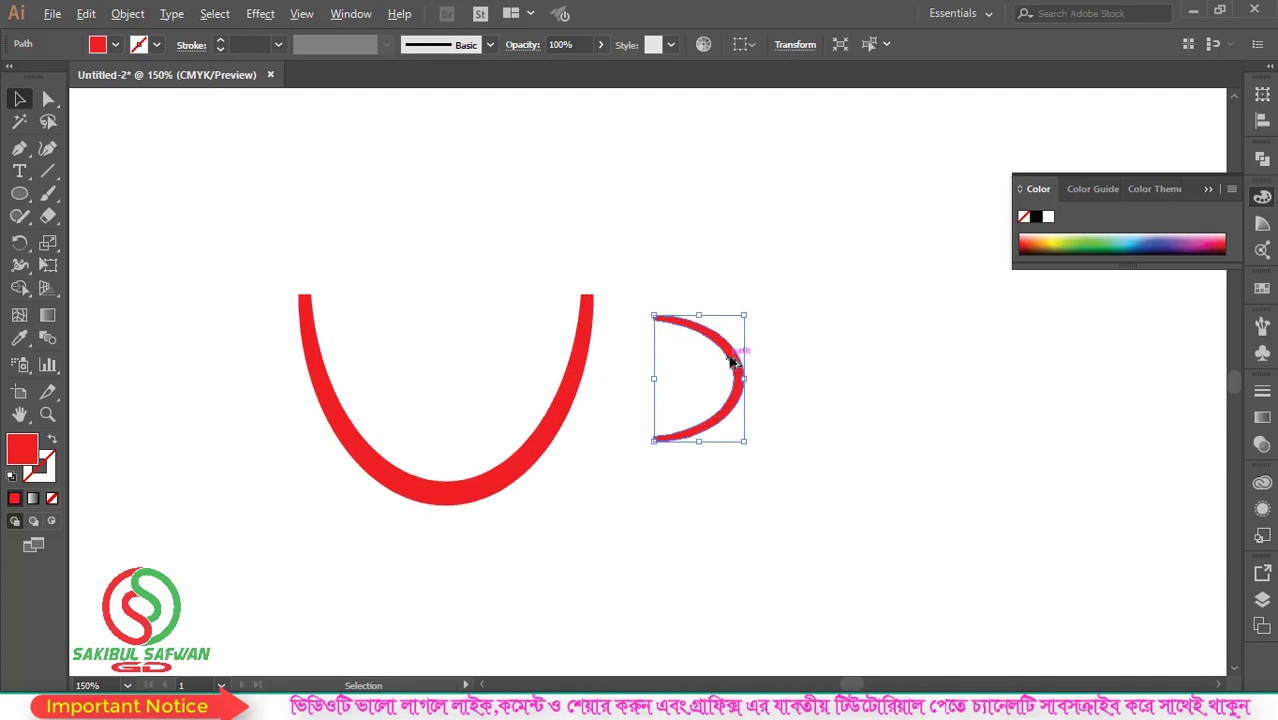
scroll(731, 360, "up", 1, "alt")
scroll(731, 362, "down", 1, "alt")
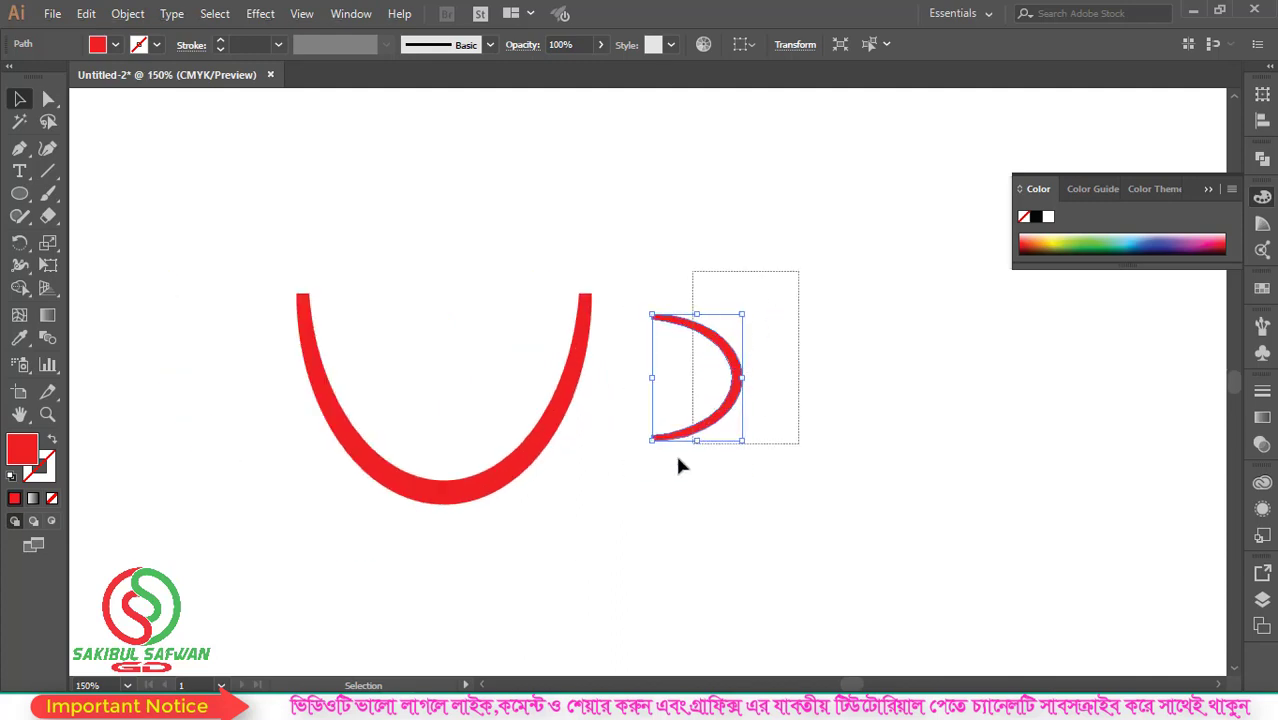
key("Delete")
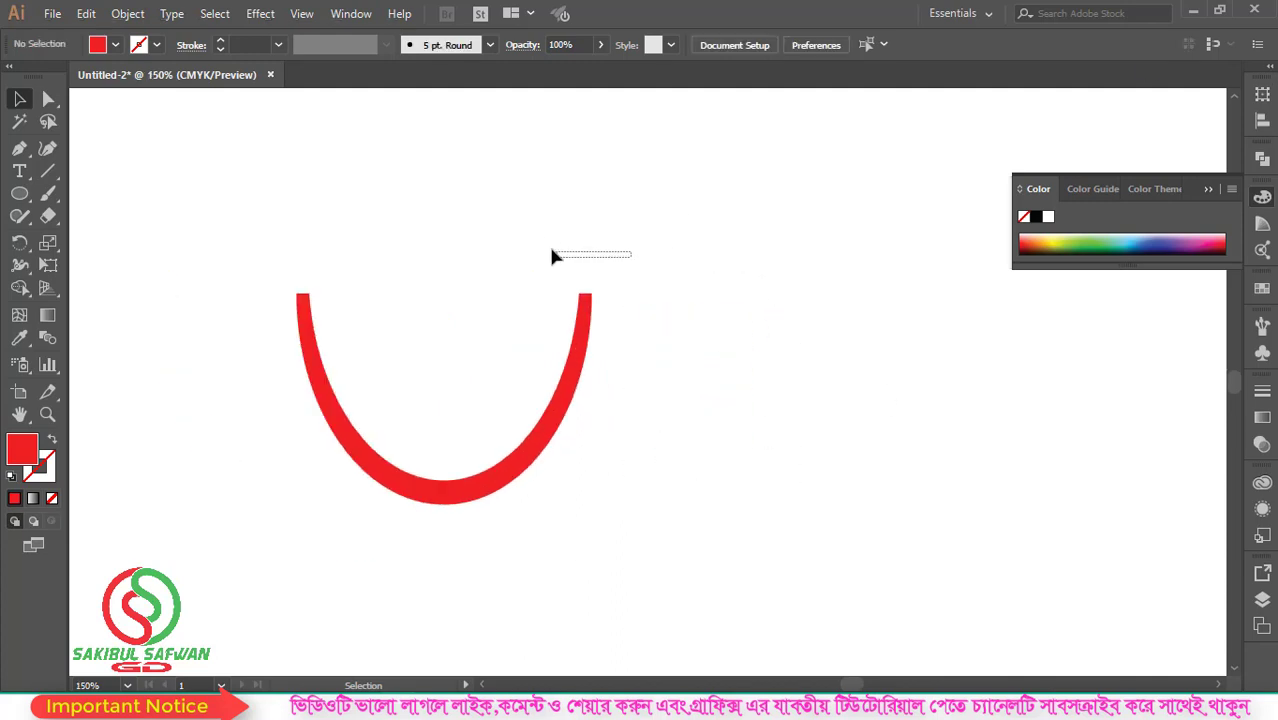
left_click_drag(596, 262, 519, 234)
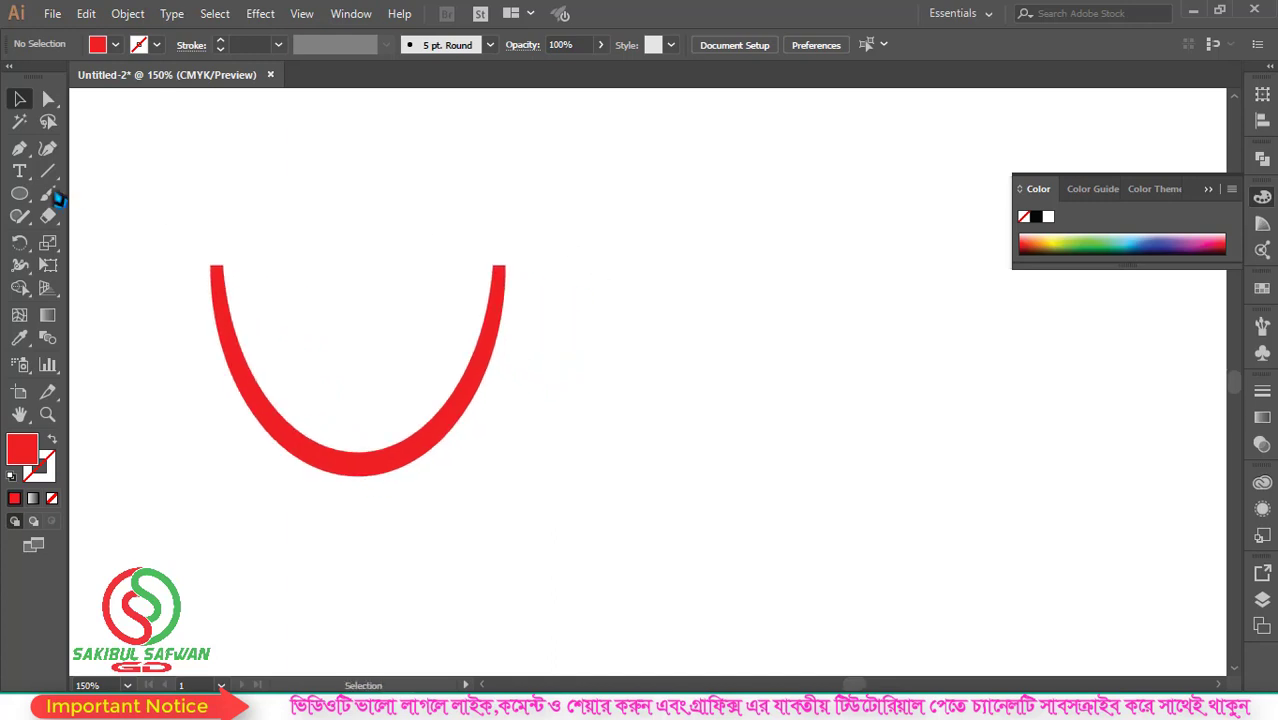
- Draw an ellipse to the right of the U with no fill
left_click(19, 194)
left_click(100, 238)
mouse_move(579, 298)
left_mouse_down()
mouse_move(875, 451)
mouse_move(868, 431)
left_mouse_up()
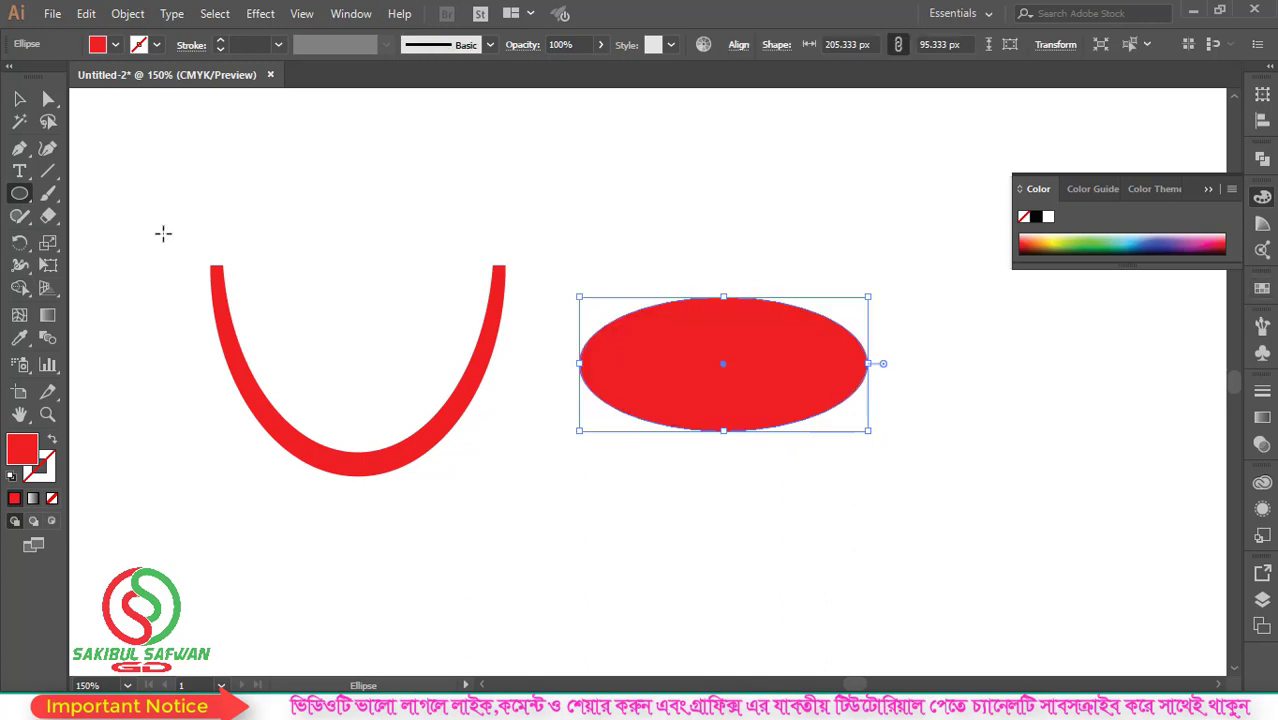
left_click(55, 497)
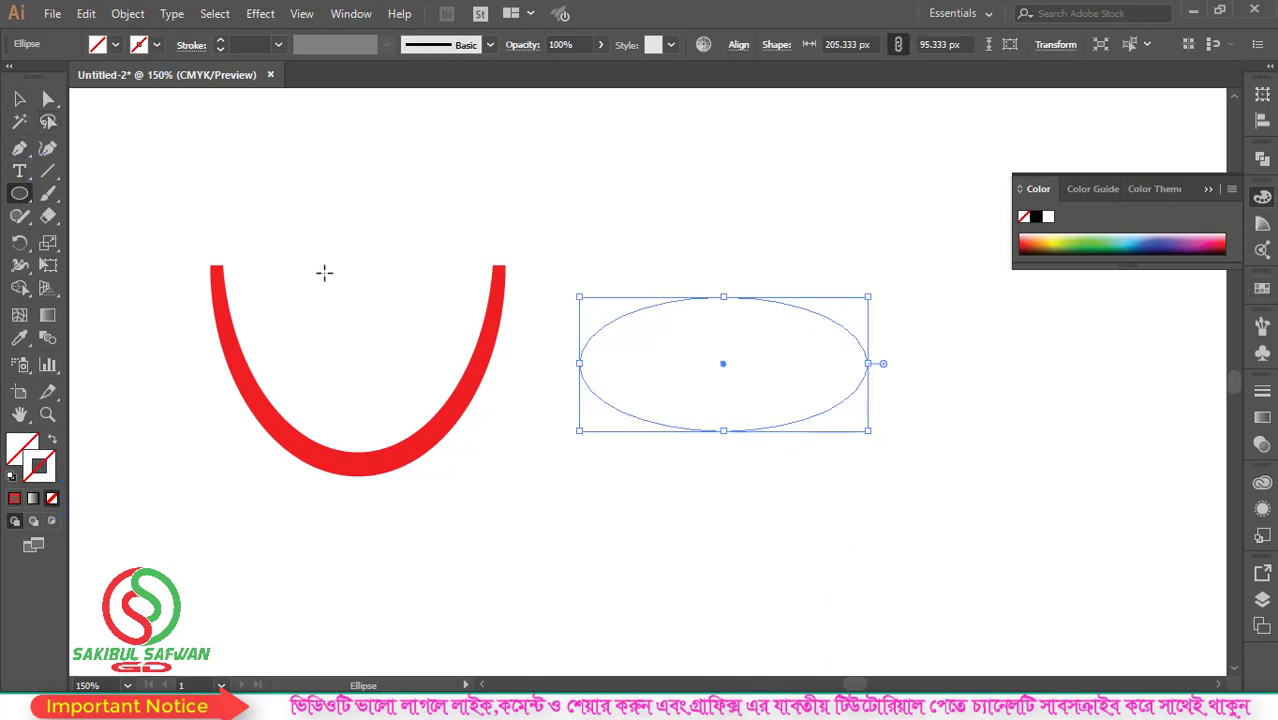
- Give the ellipse a red FF0000 stroke of 10 pt and resize it slightly
double_click(23, 447)
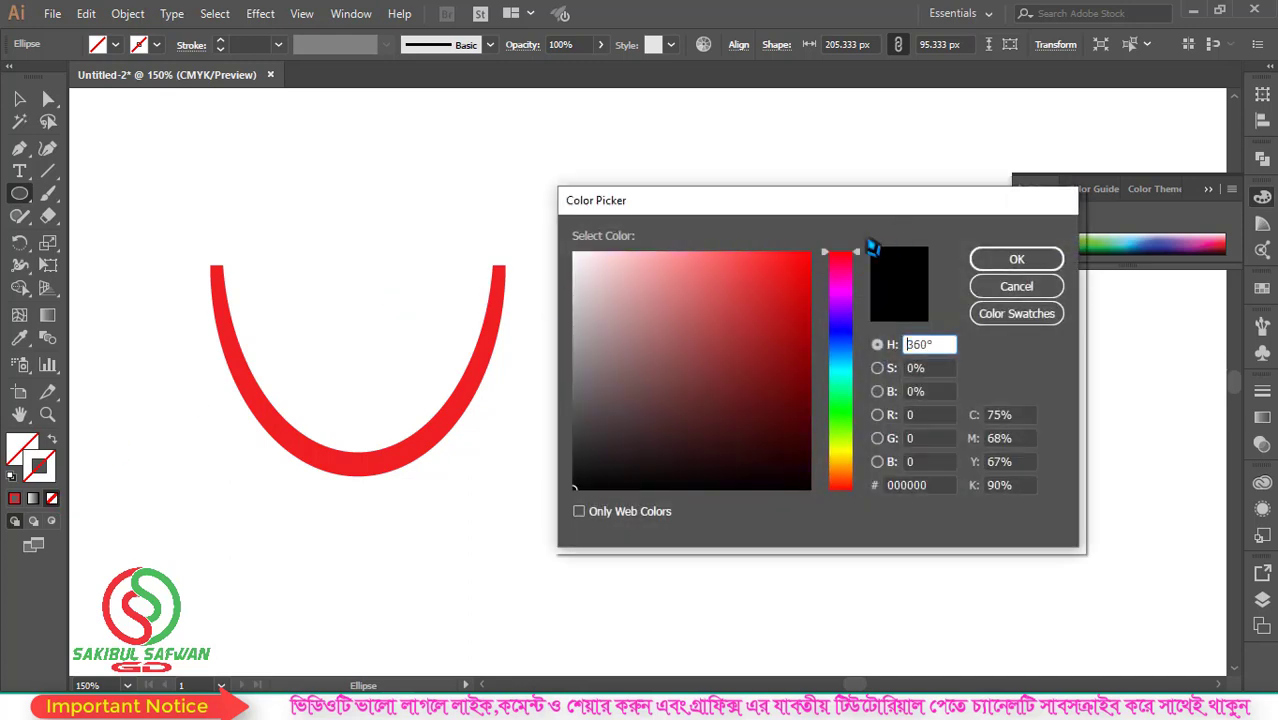
left_click(809, 252)
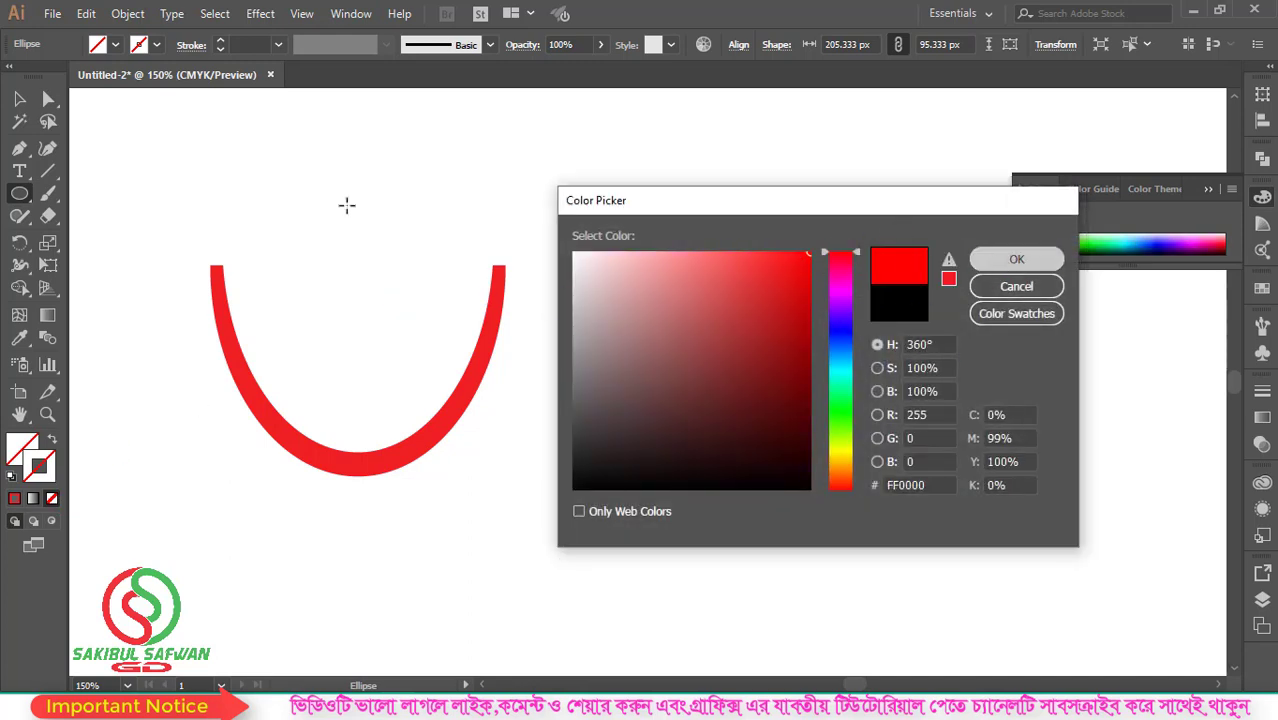
key("Return")
left_click(262, 44)
key("Up")
key("Up")
key("Up")
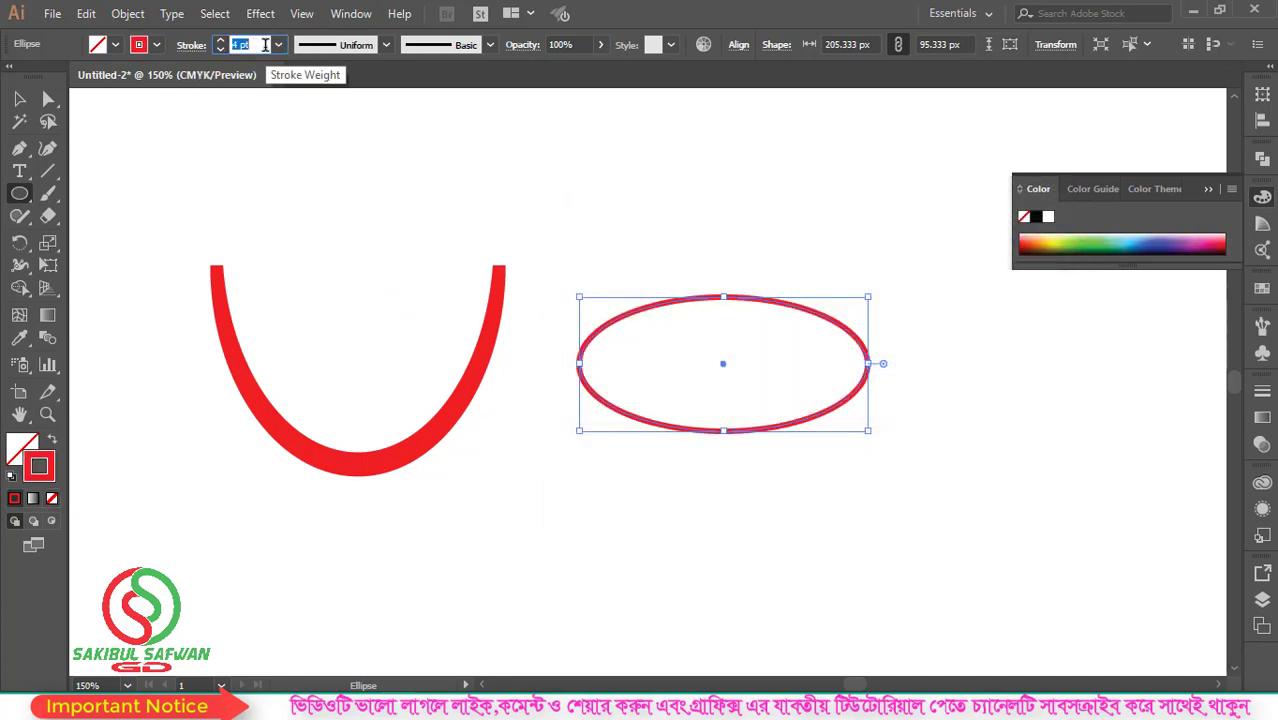
key("Up")
key("Up")
key("Up")
key("Up")
key("Up")
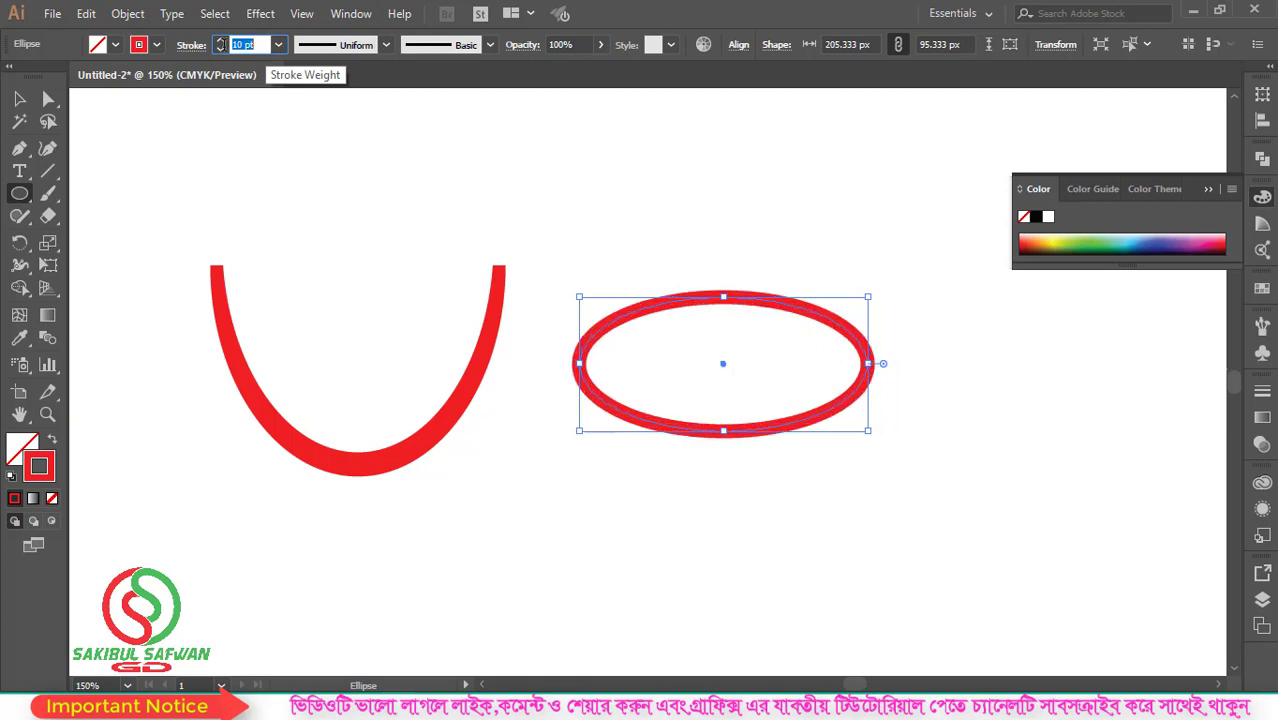
left_click(19, 99)
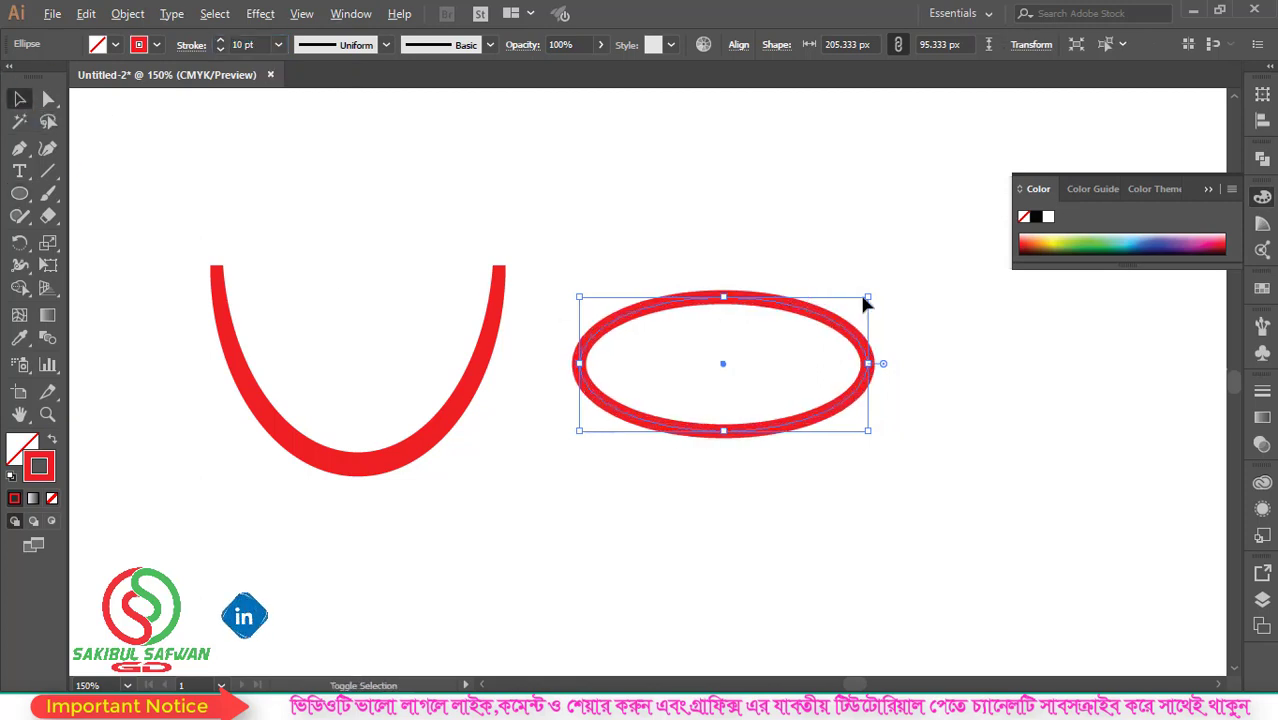
left_click_drag(868, 297, 862, 297)
- Shrink the red ring and position it over the cup's right side
left_click(752, 441)
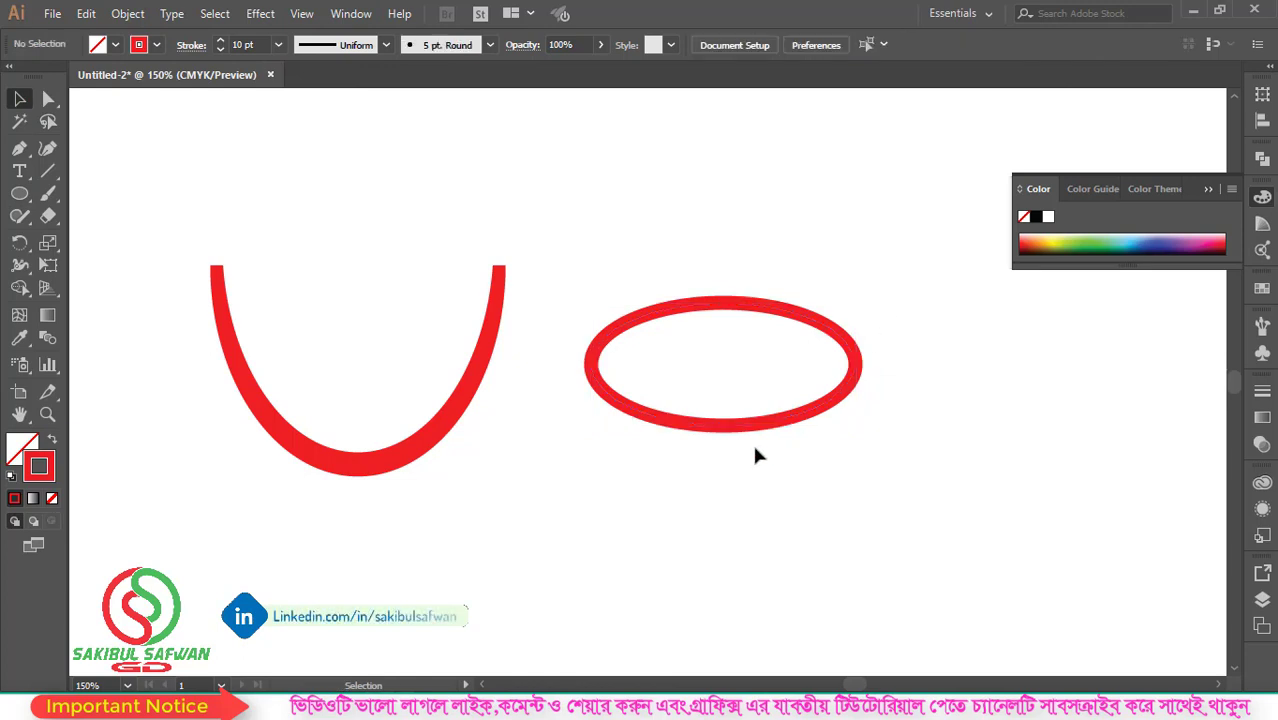
mouse_move(752, 430)
left_mouse_down()
mouse_move(475, 388)
mouse_move(440, 362)
left_mouse_up()
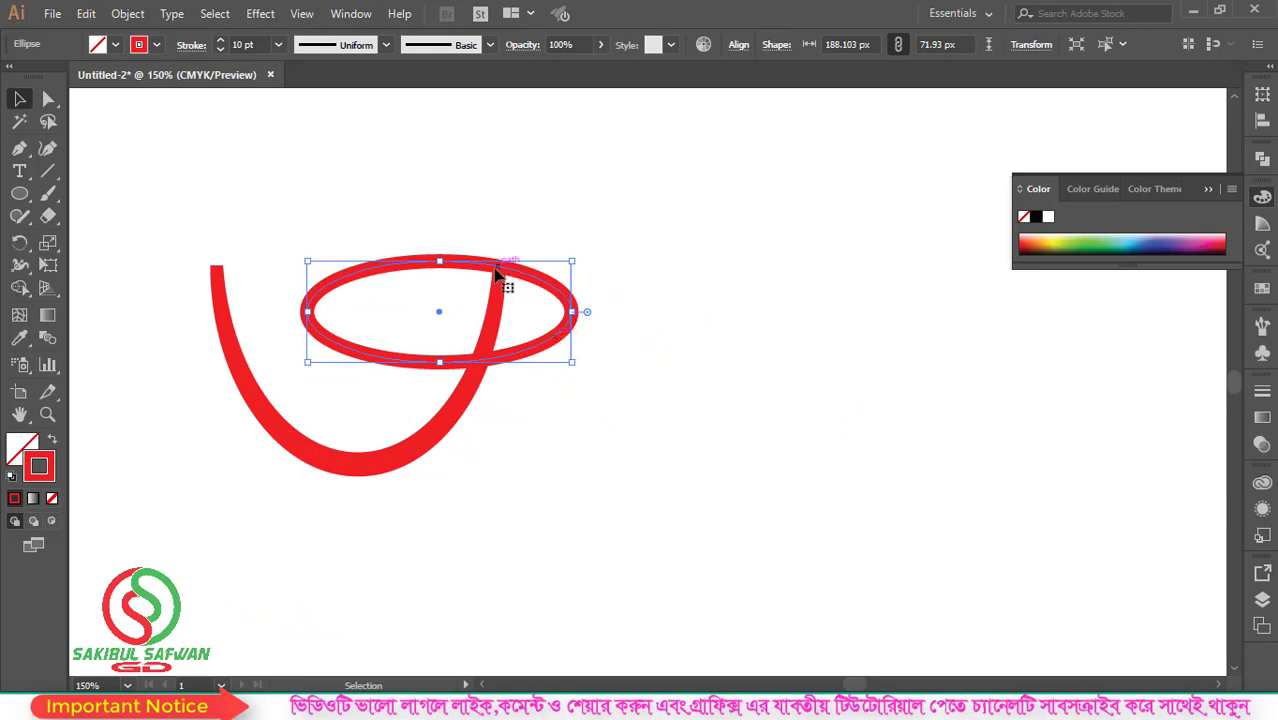
left_click_drag(572, 262, 553, 268)
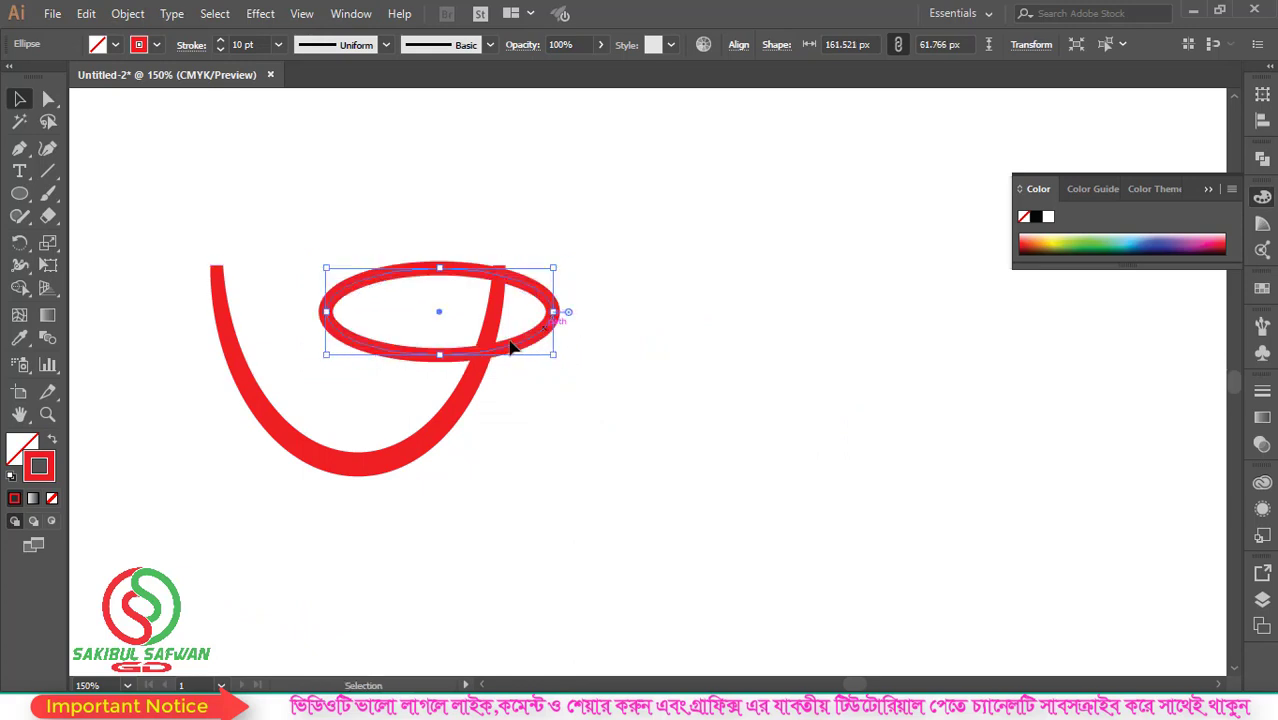
left_click_drag(442, 355, 442, 362)
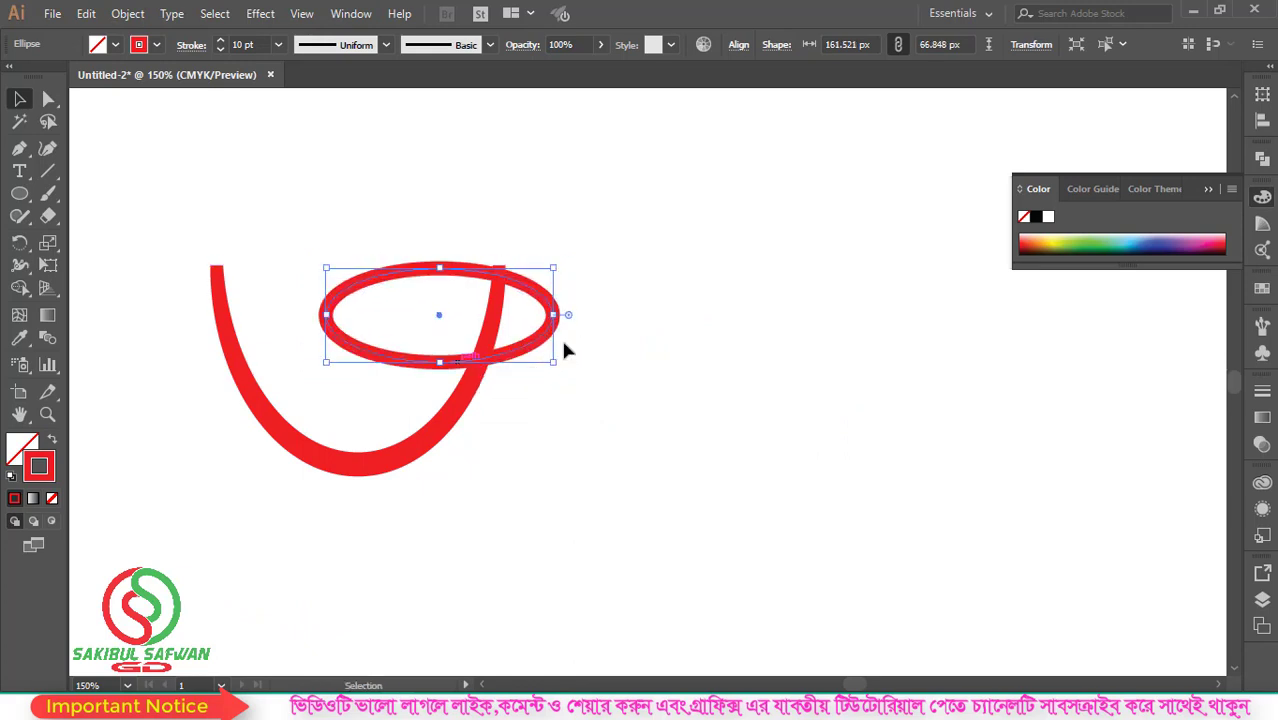
left_click_drag(527, 347, 542, 348)
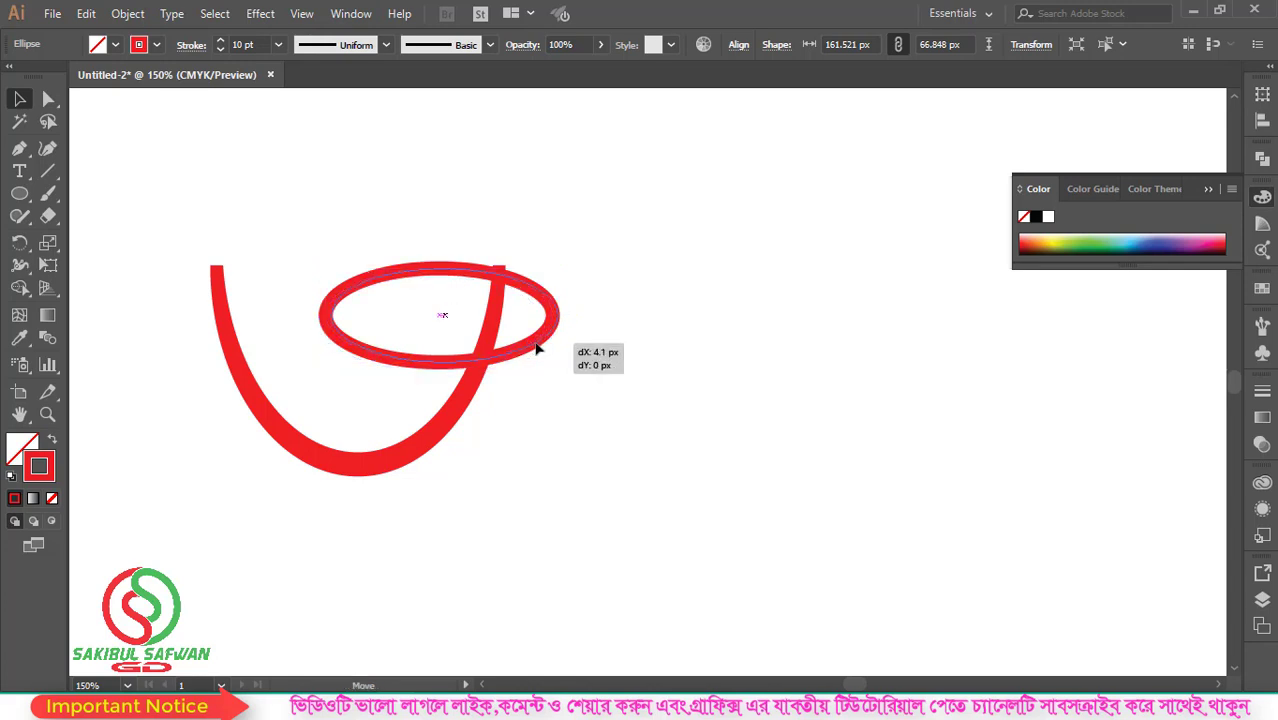
left_click(690, 245)
left_click(378, 352)
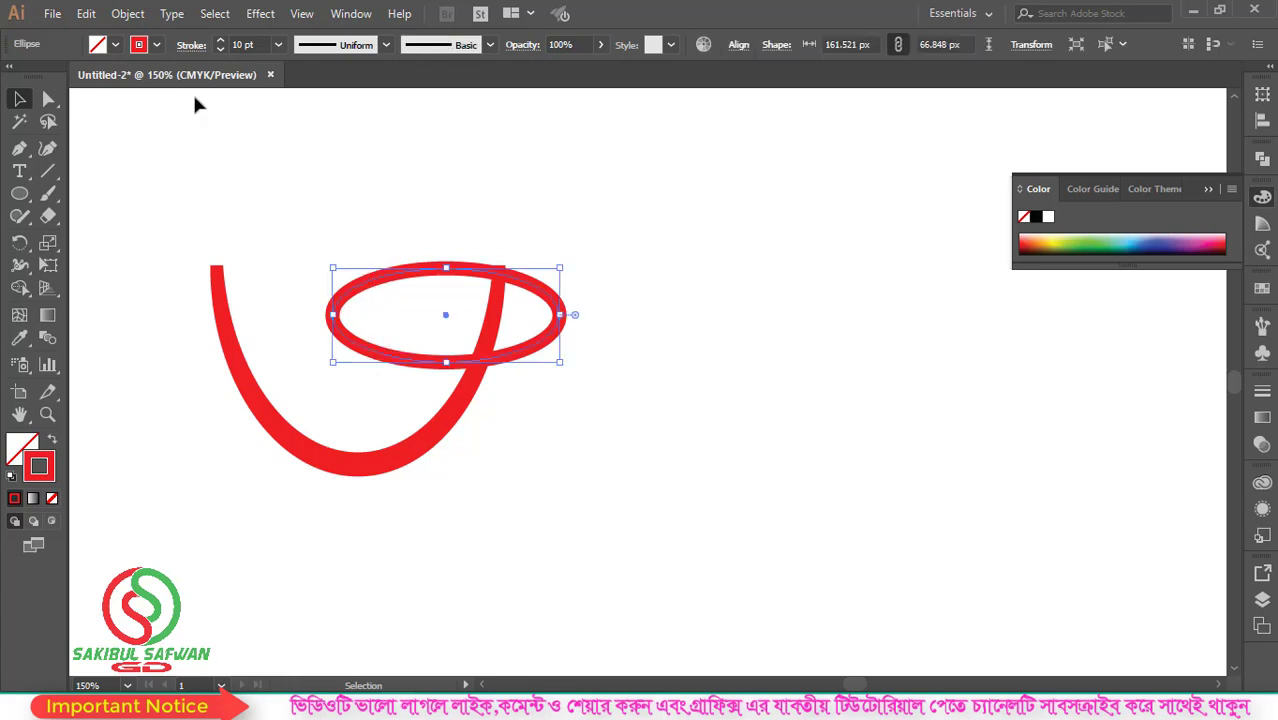
- Expand the ring's stroke and fill into a shape with Object > Expand
left_click(128, 14)
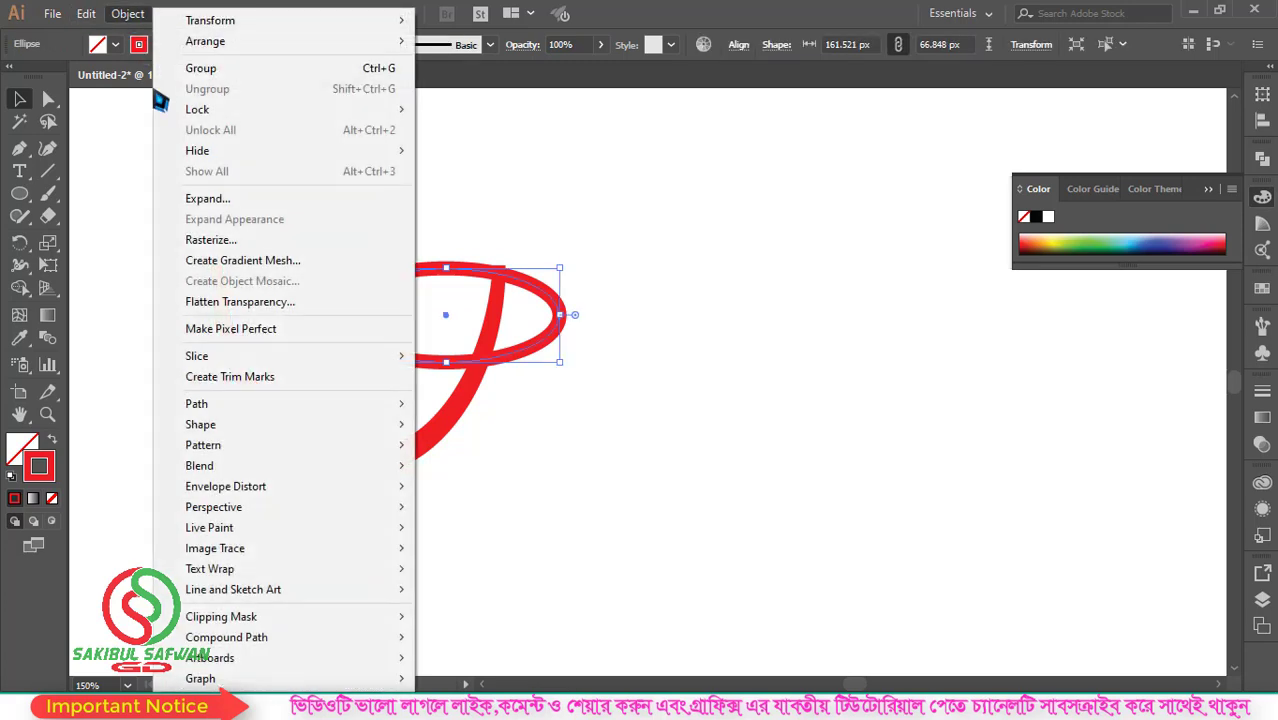
left_click(210, 200)
left_click(594, 458)
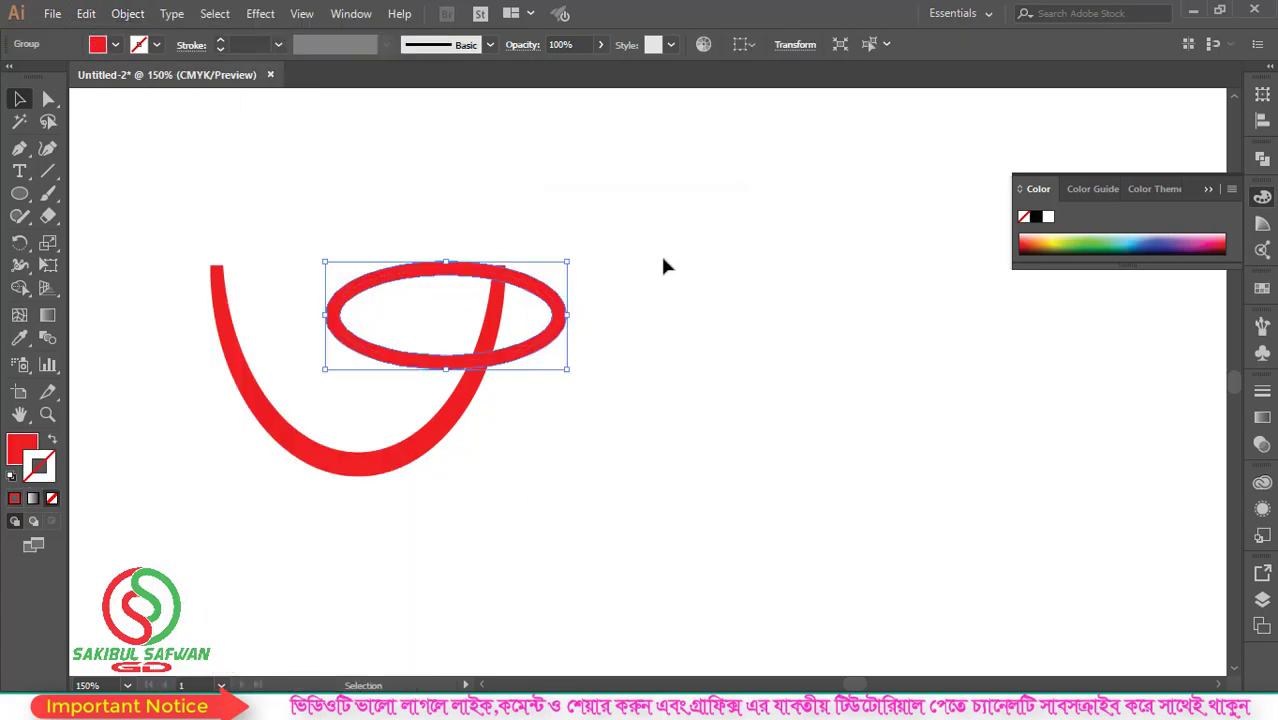
left_click(658, 250)
- Delete the ring parts inside the cup with Shape Builder, leaving only the handle
left_click_drag(484, 206, 622, 432)
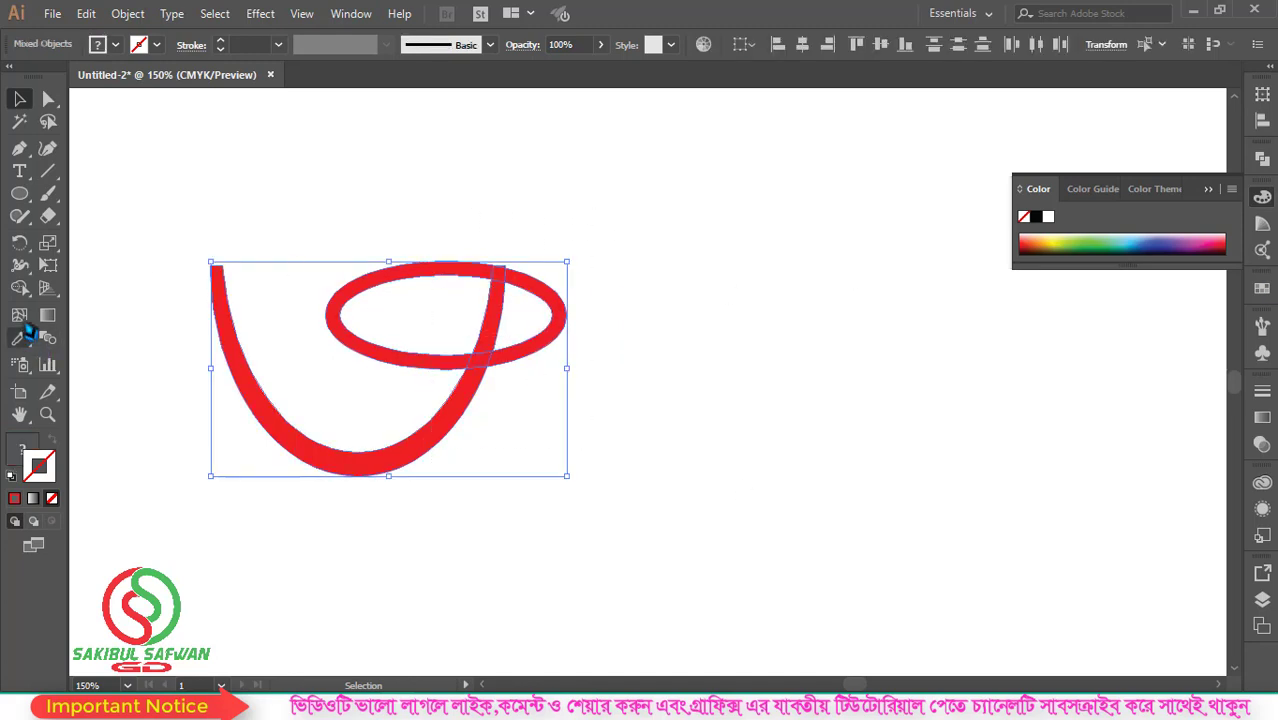
left_click_drag(20, 288, 110, 286)
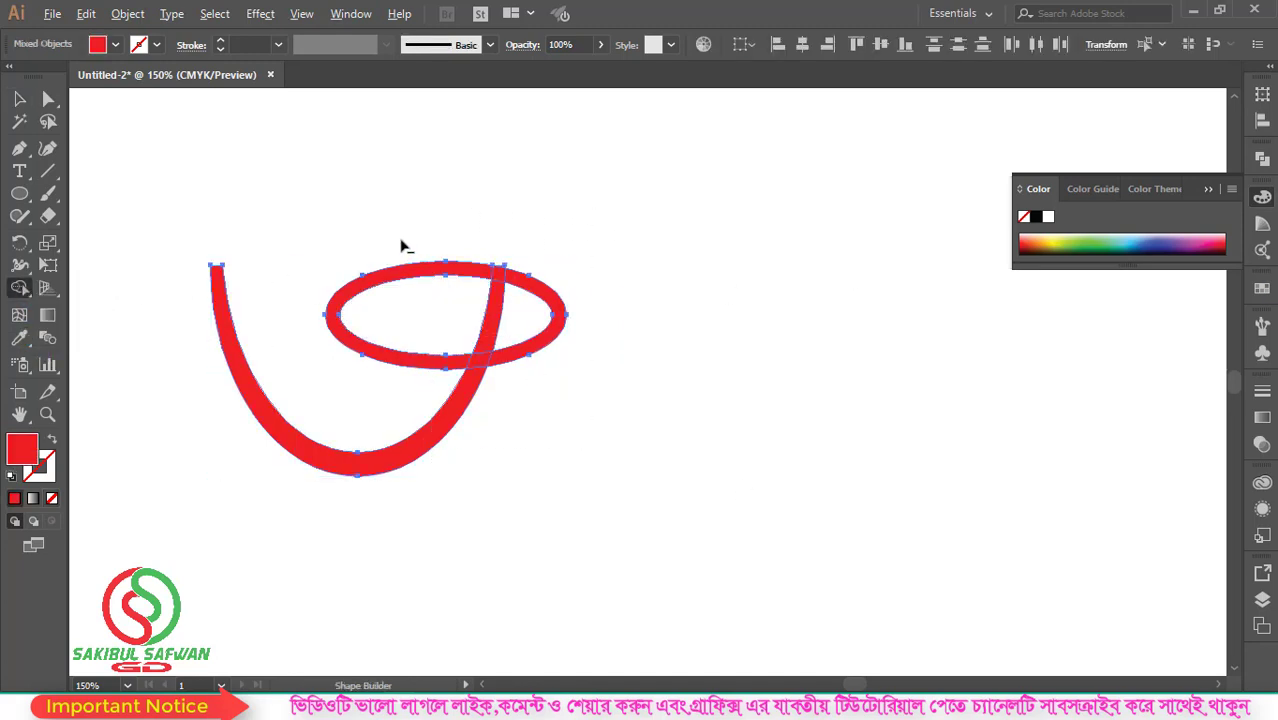
left_click_drag(403, 241, 413, 314)
left_click_drag(404, 372, 404, 376)
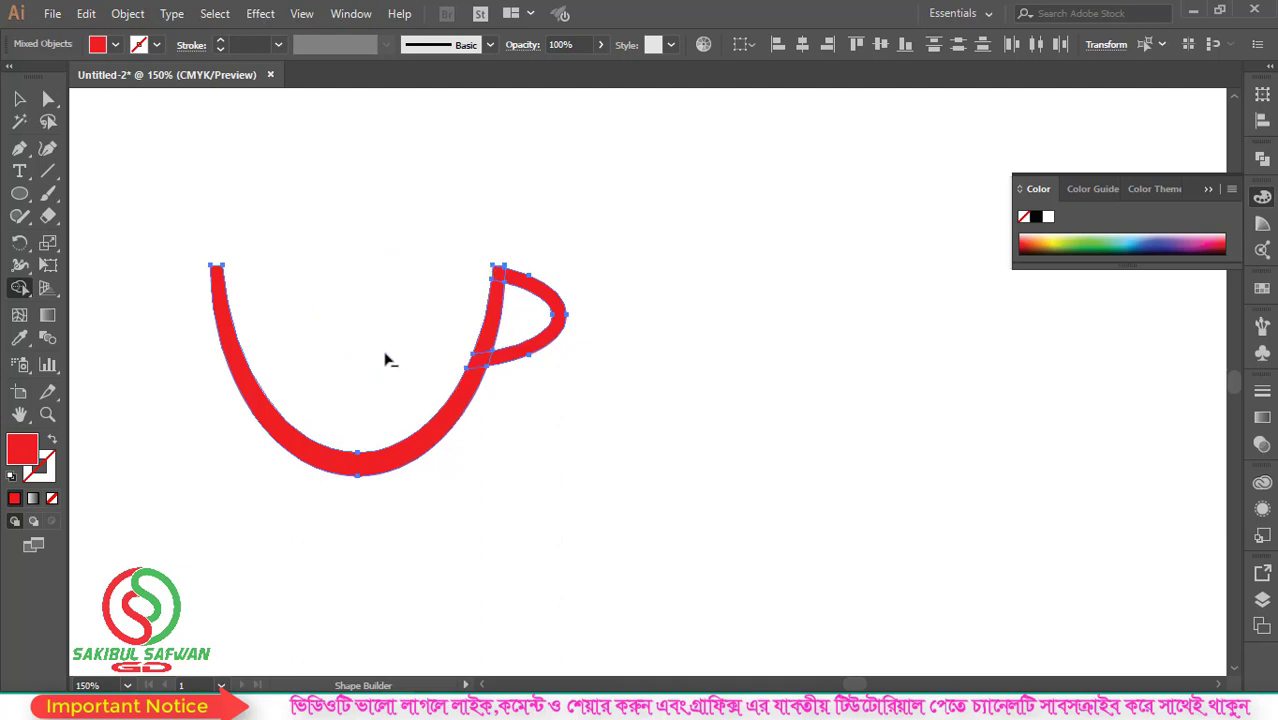
left_click(20, 98)
left_click_drag(530, 200, 616, 224)
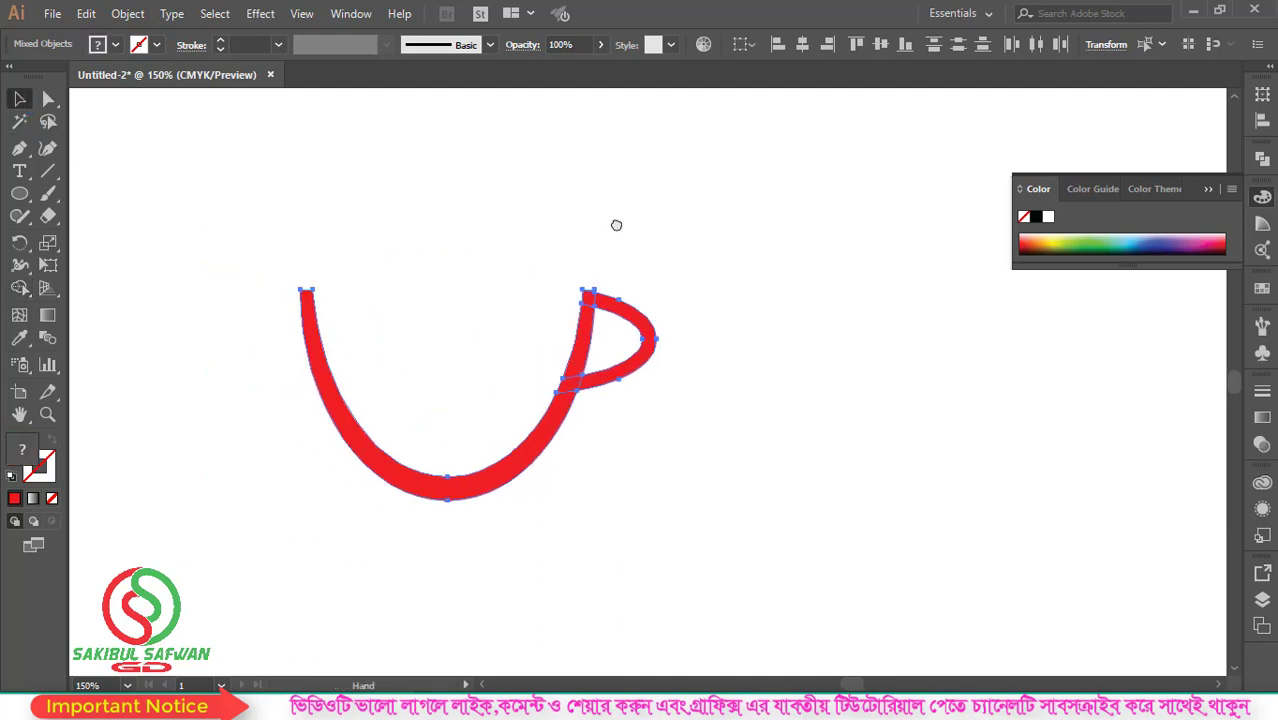
key("ctrl+a")
scroll(398, 315, "down", 1, "alt")
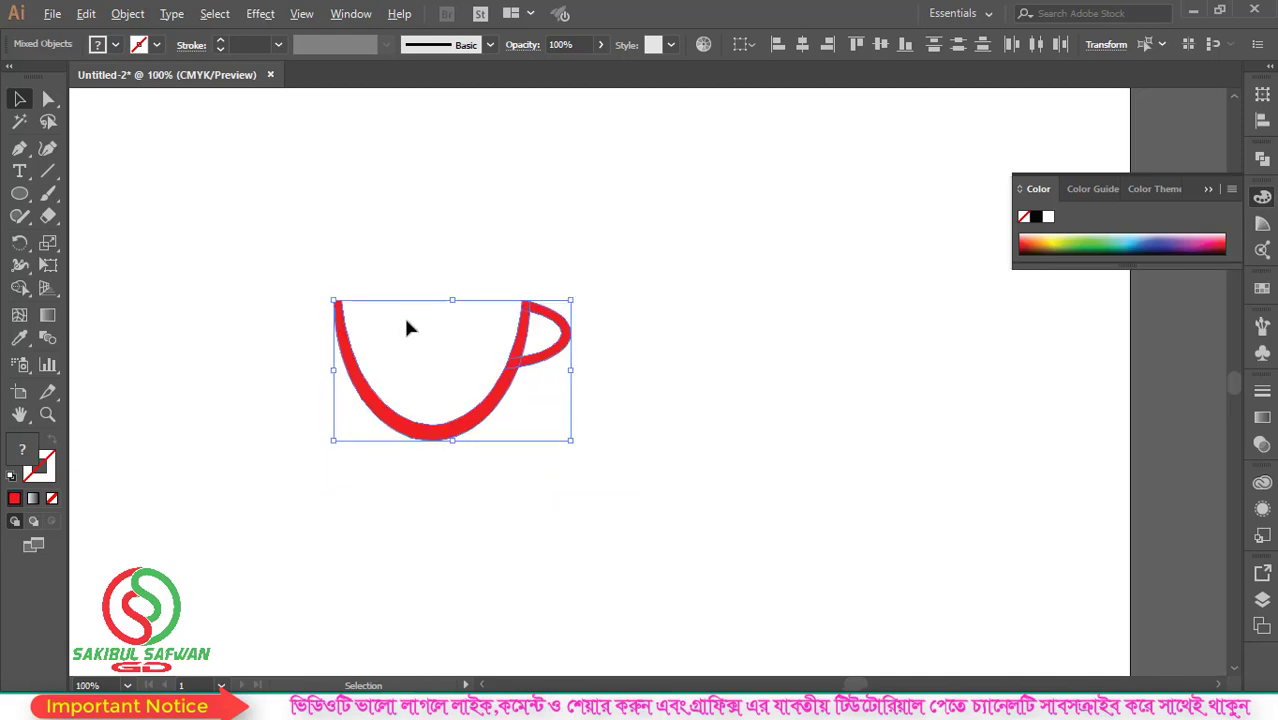
- Draw a new red ellipse beside the cup and move it onto the cup top
left_click_drag(28, 204, 94, 248)
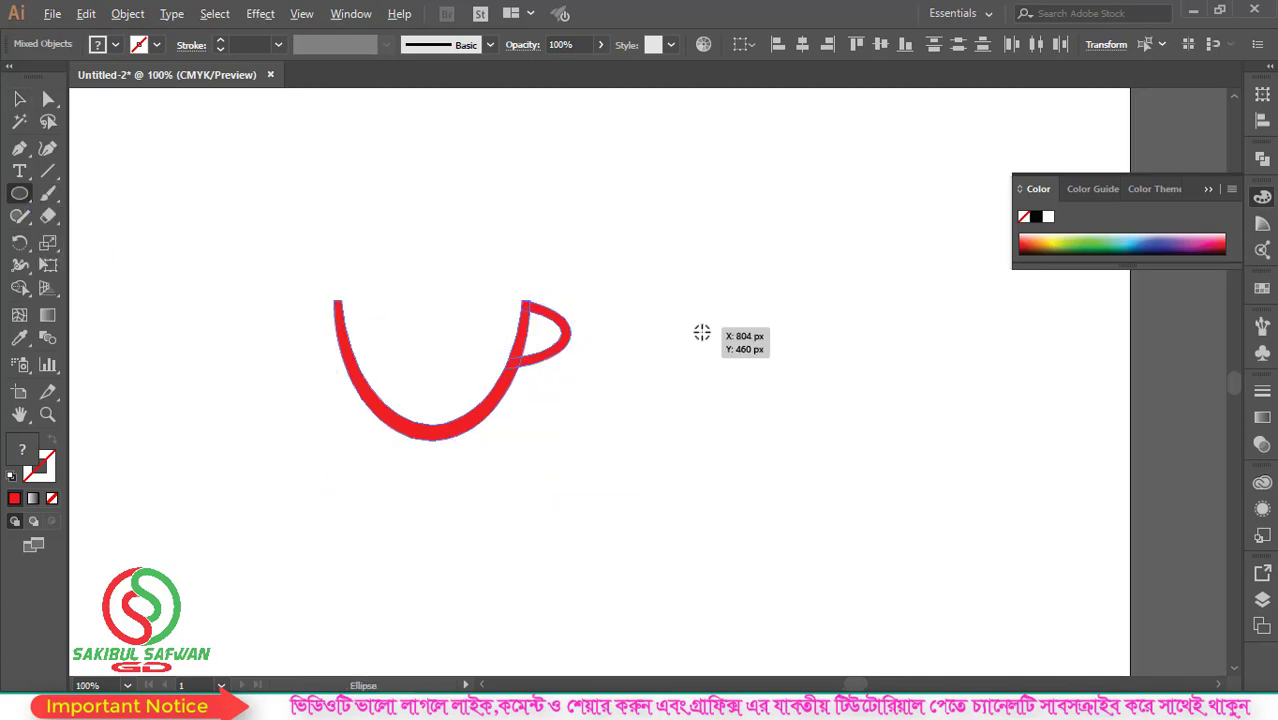
mouse_move(730, 349)
left_mouse_down()
mouse_move(991, 505)
mouse_move(963, 493)
left_mouse_up()
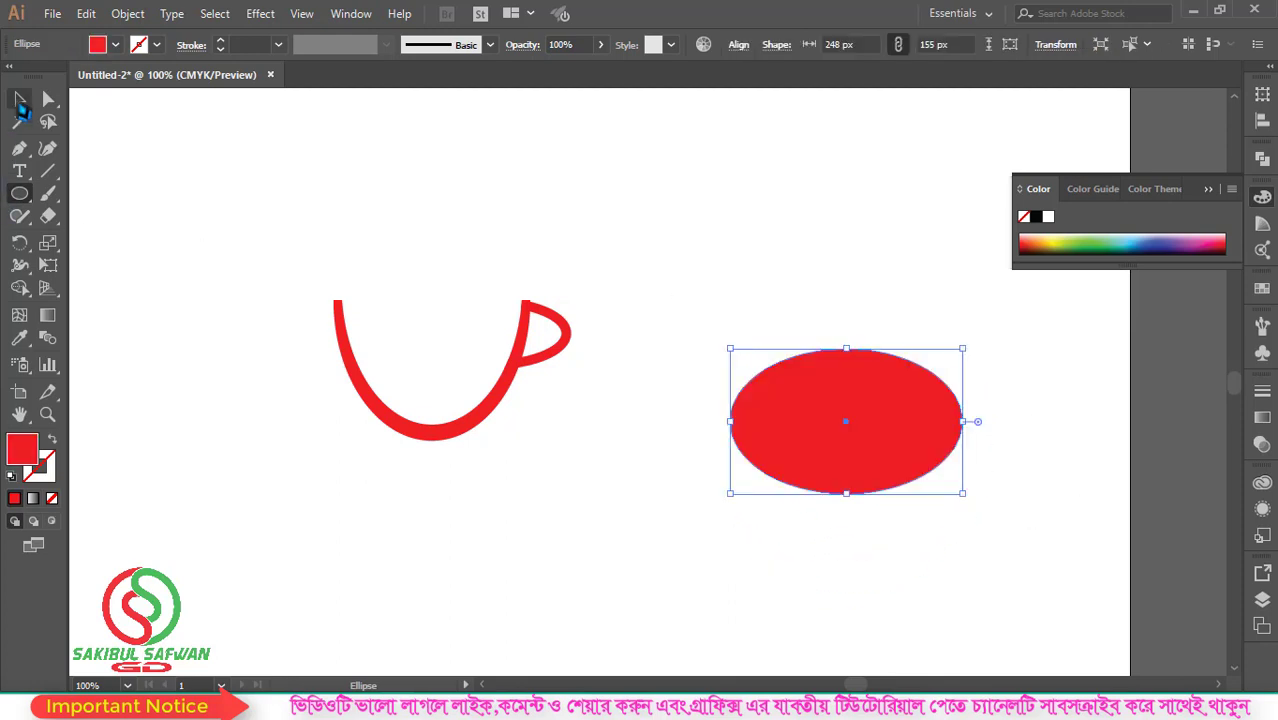
left_click(19, 99)
left_click_drag(915, 458, 467, 287)
- Scale the ellipse to 209.99 × 48.57 px and seat it on the cup opening
left_click_drag(541, 189, 509, 209)
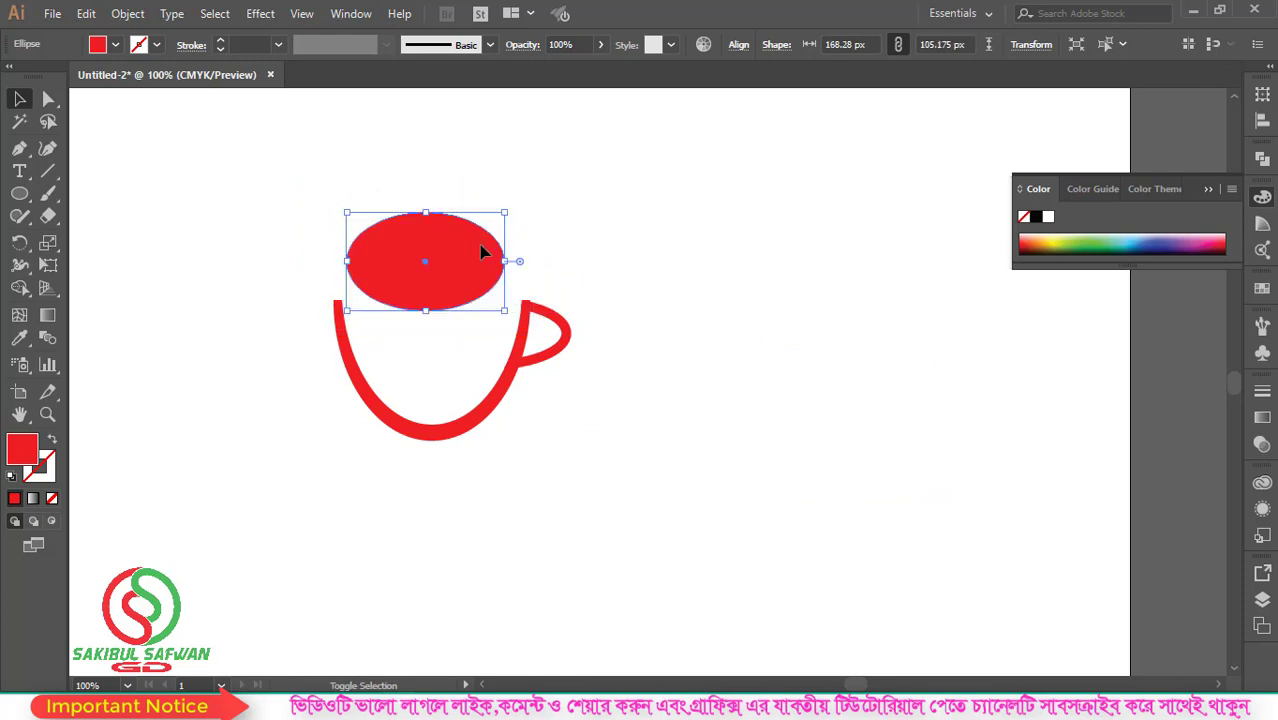
left_click_drag(406, 265, 394, 293)
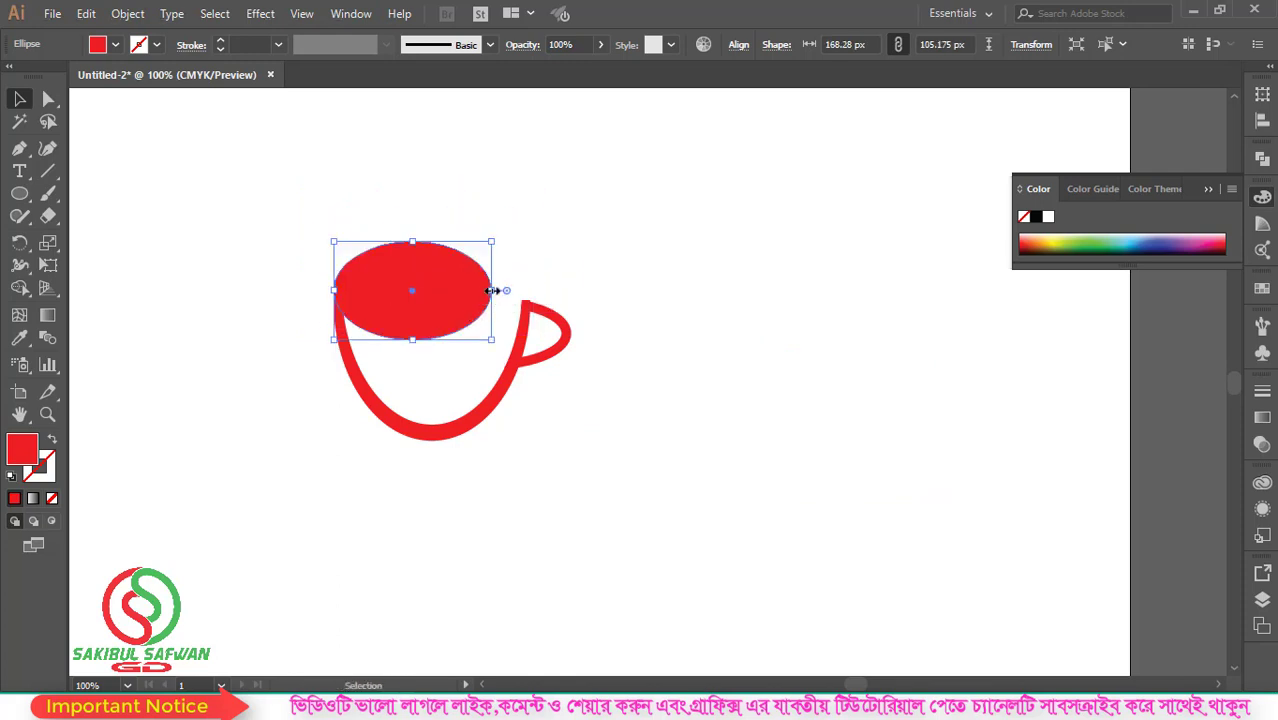
left_click_drag(491, 290, 534, 288)
scroll(353, 308, "up", 1)
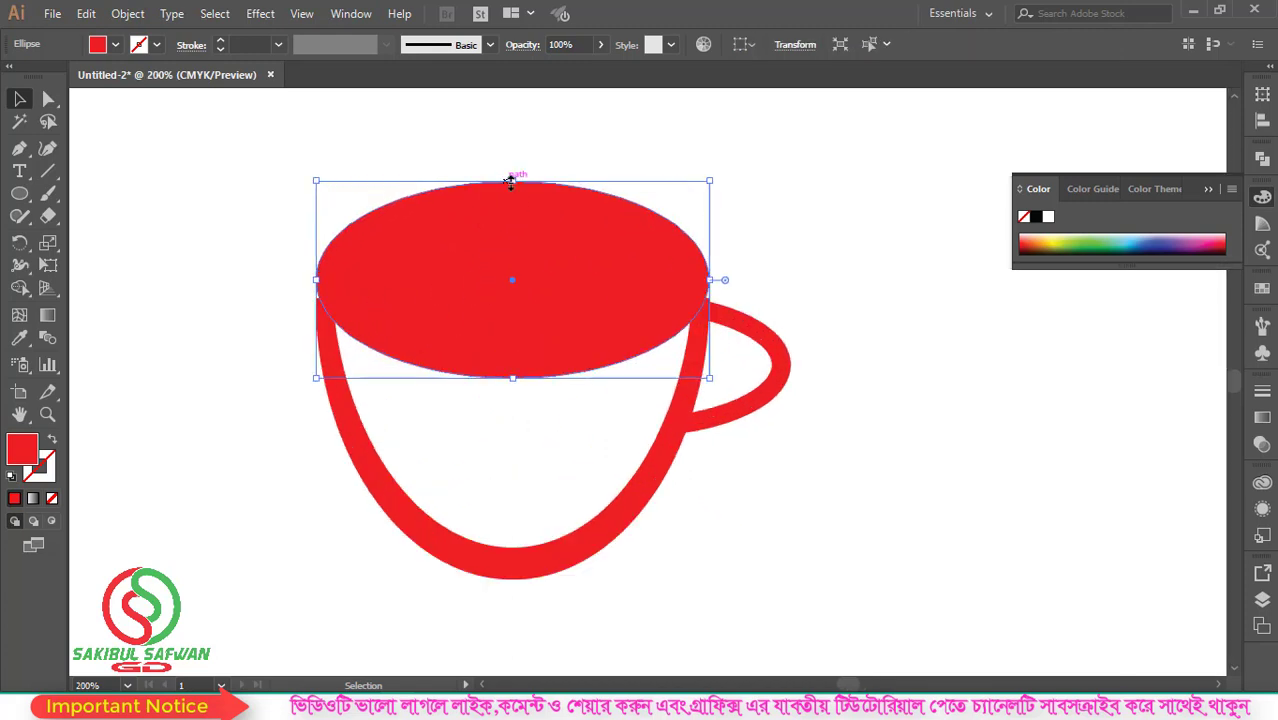
left_click_drag(510, 181, 514, 237)
left_click_drag(522, 282, 525, 292)
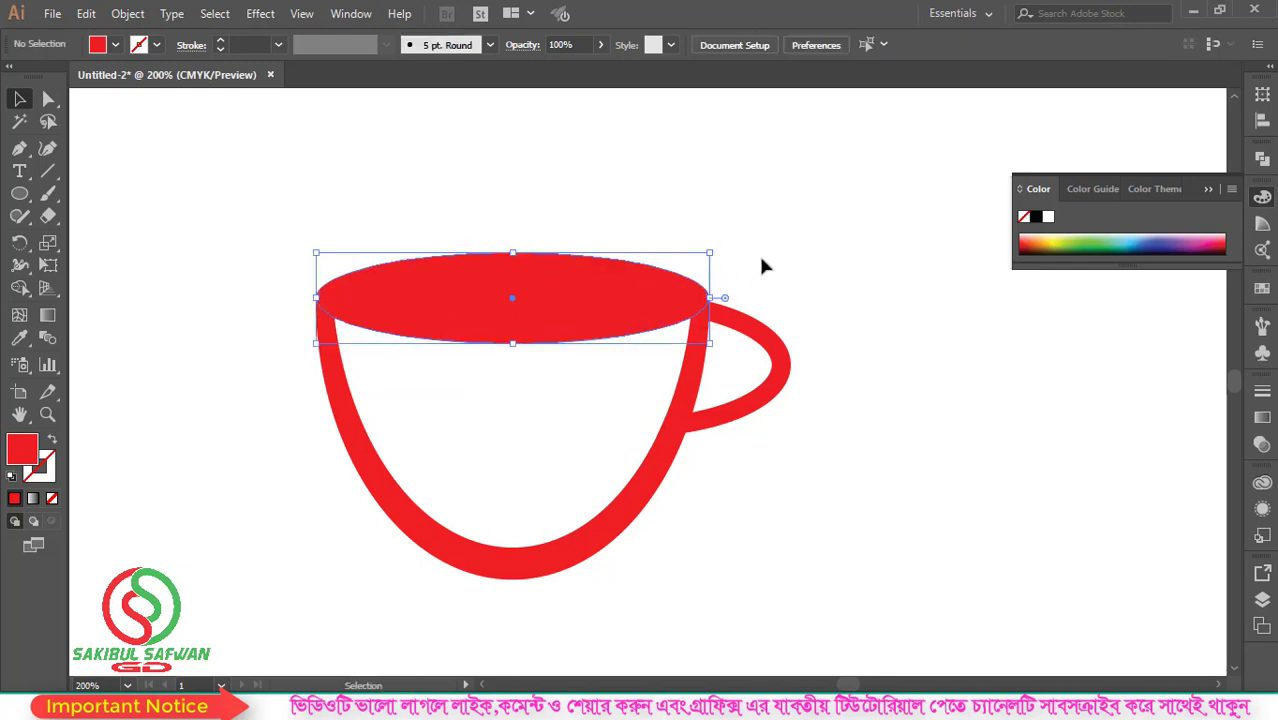
left_click(758, 253)
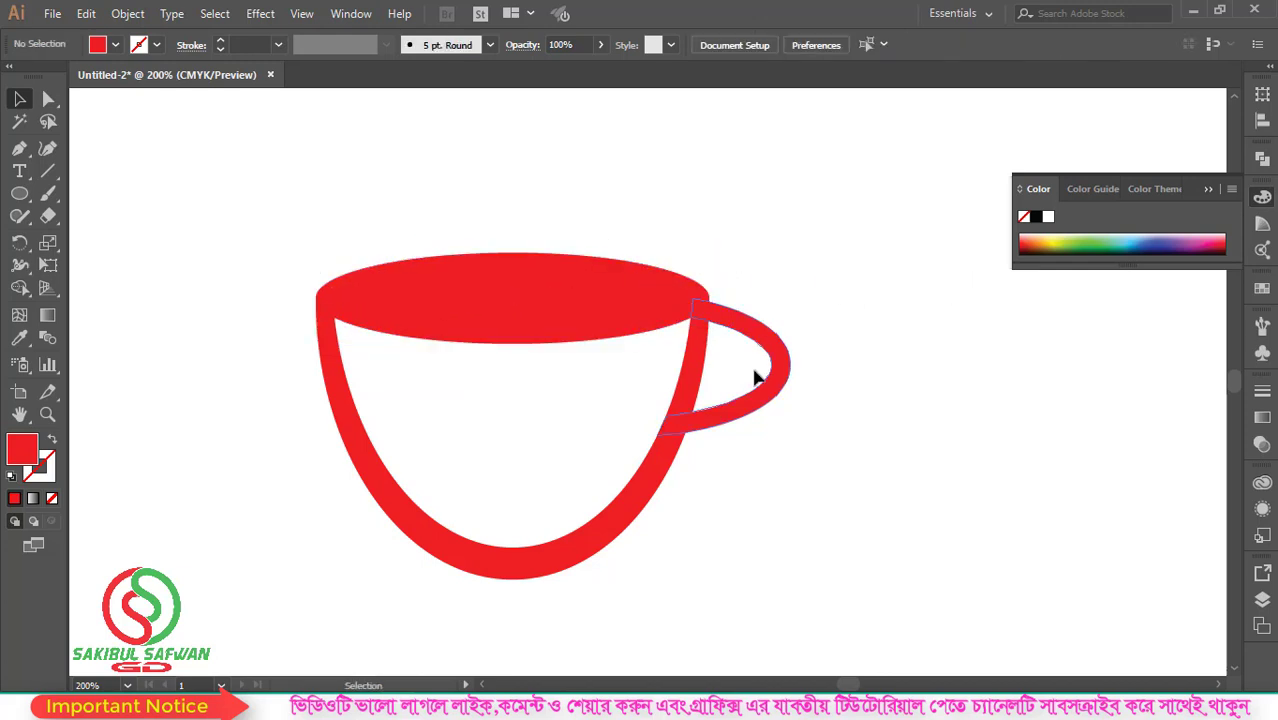
left_click(561, 306)
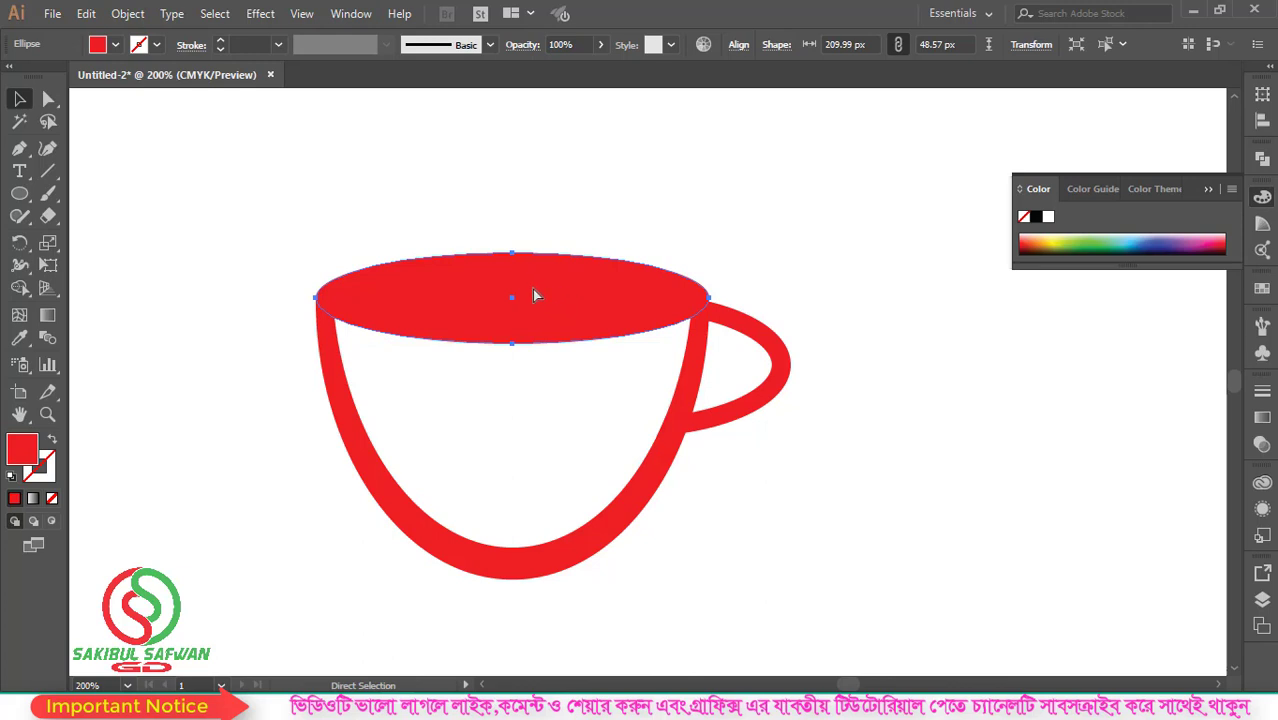
- Paste a copy of the rim ellipse in front, shrink it, and make it white
left_click(86, 13)
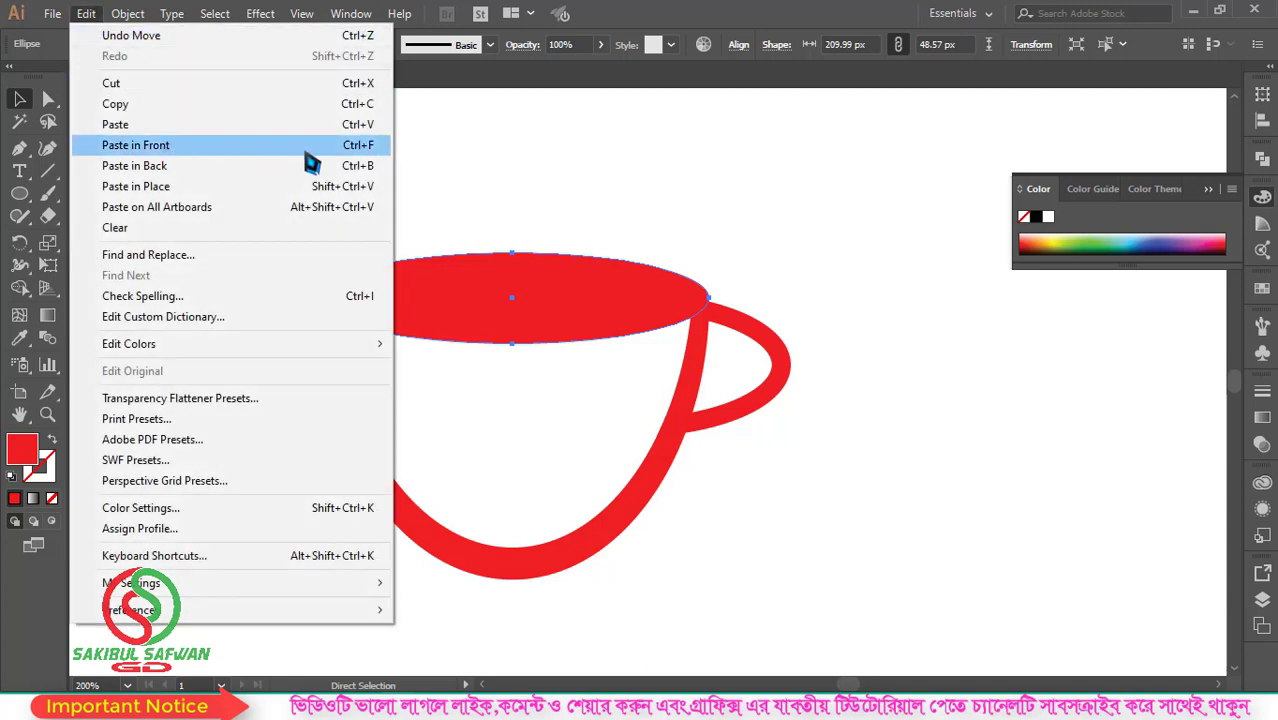
left_click(355, 150)
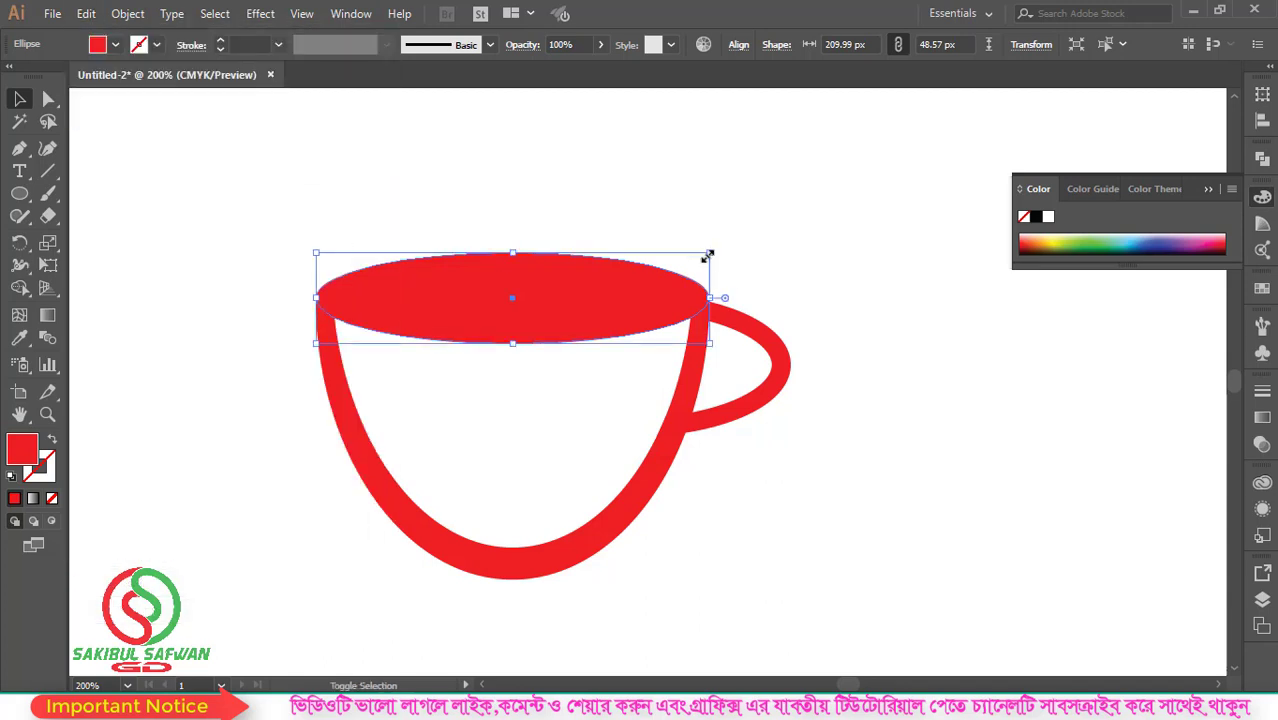
left_click_drag(708, 256, 669, 260)
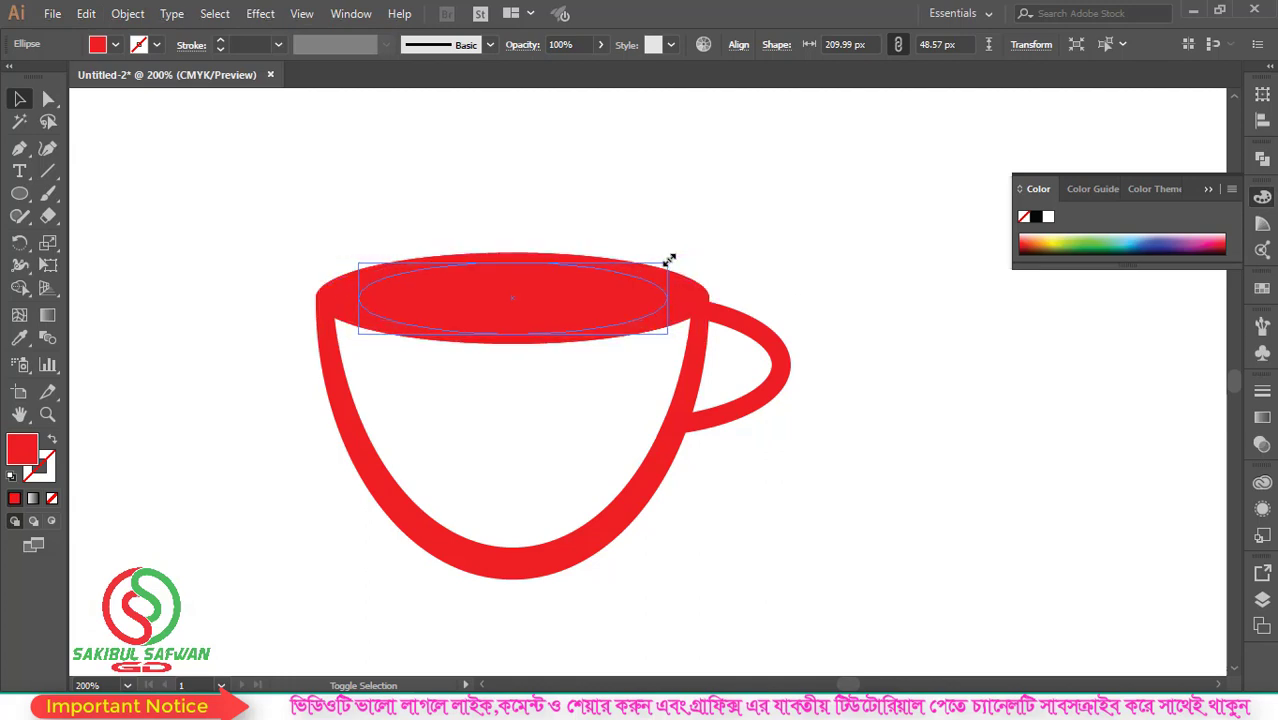
scroll(472, 248, "up", 1)
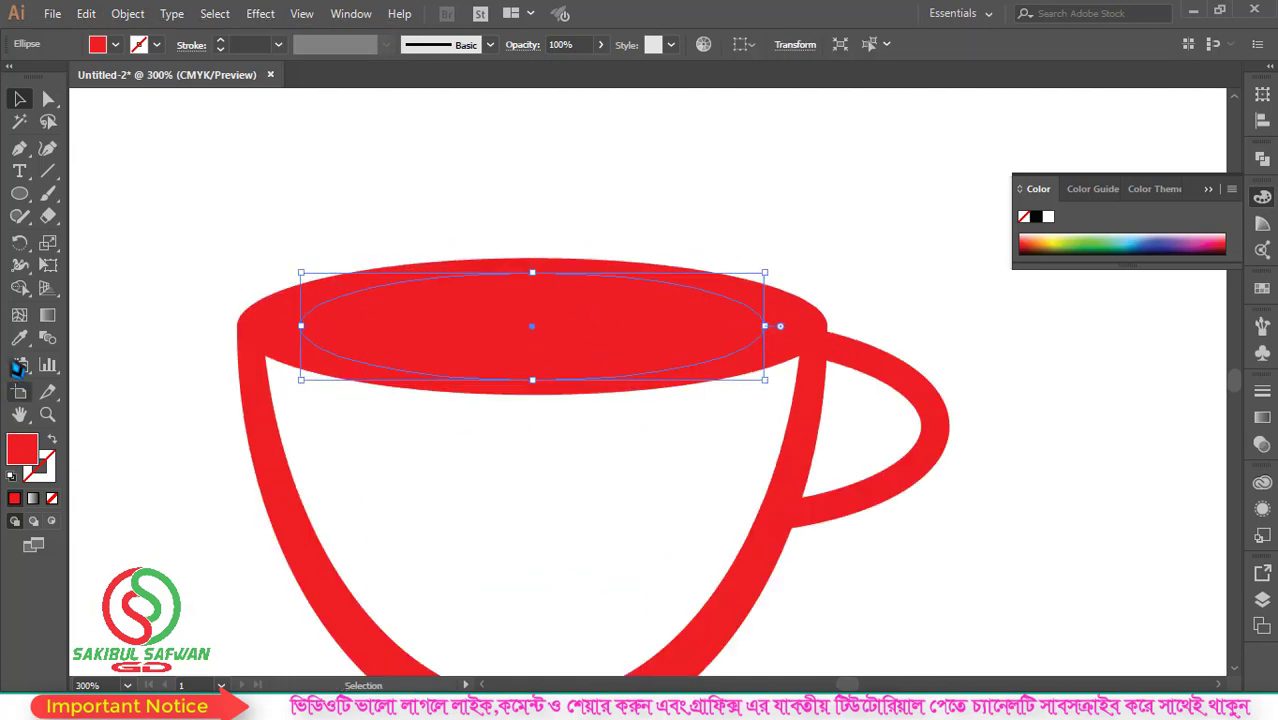
left_click(20, 339)
left_click(368, 167)
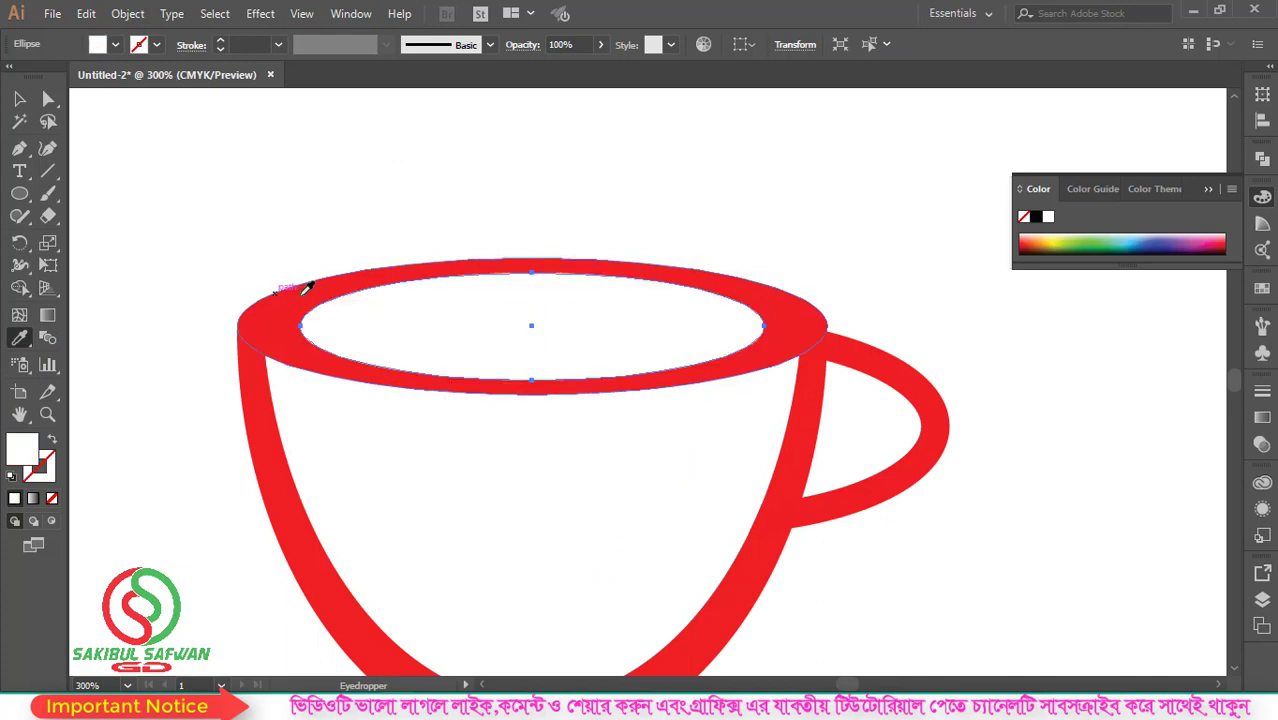
left_click(20, 99)
left_click(548, 245)
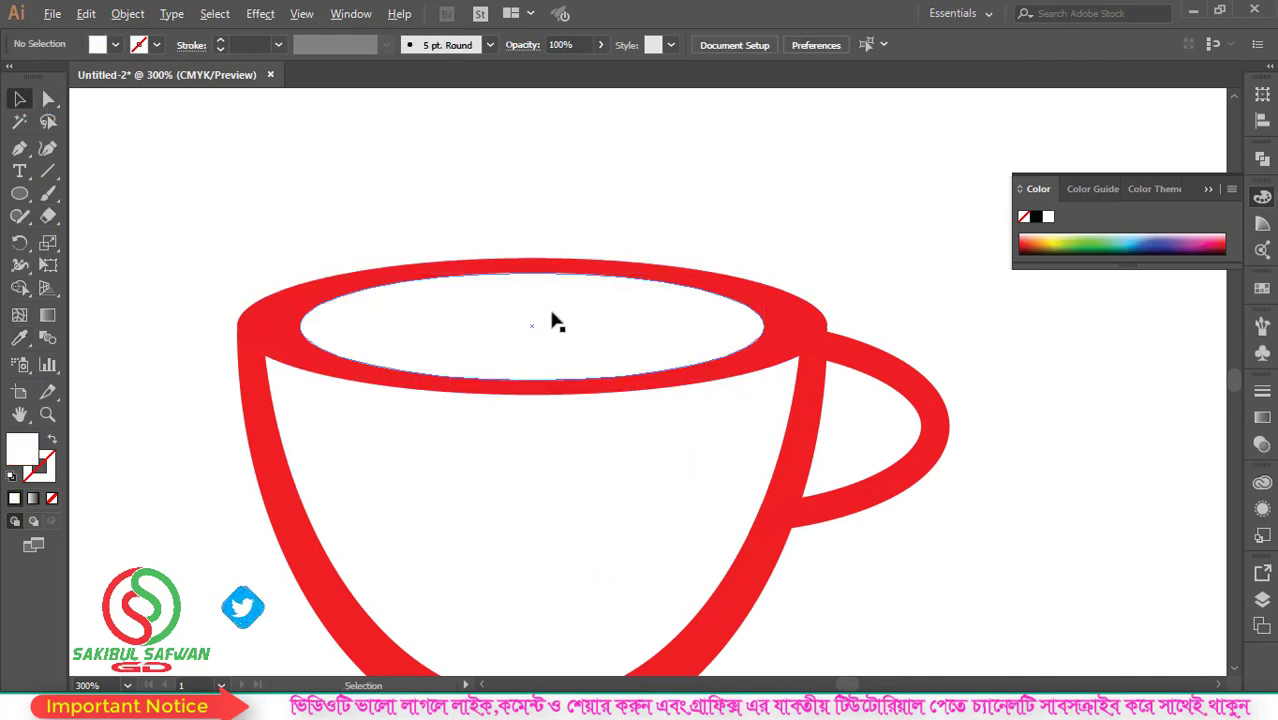
- Move the white ellipse up into the top of the rim
scroll(556, 319, "up", 1)
scroll(556, 319, "down", 1)
scroll(566, 314, "down", 2)
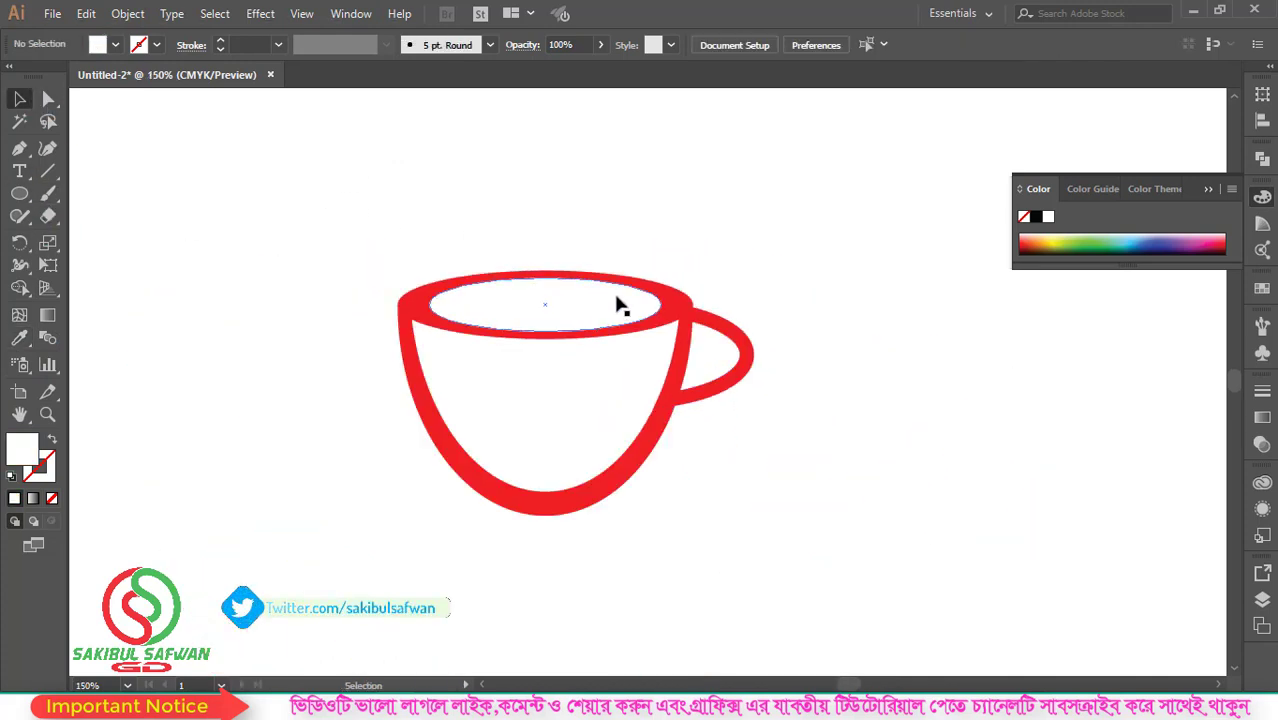
scroll(560, 295, "up", 1)
left_click_drag(553, 293, 567, 281)
left_click(785, 240)
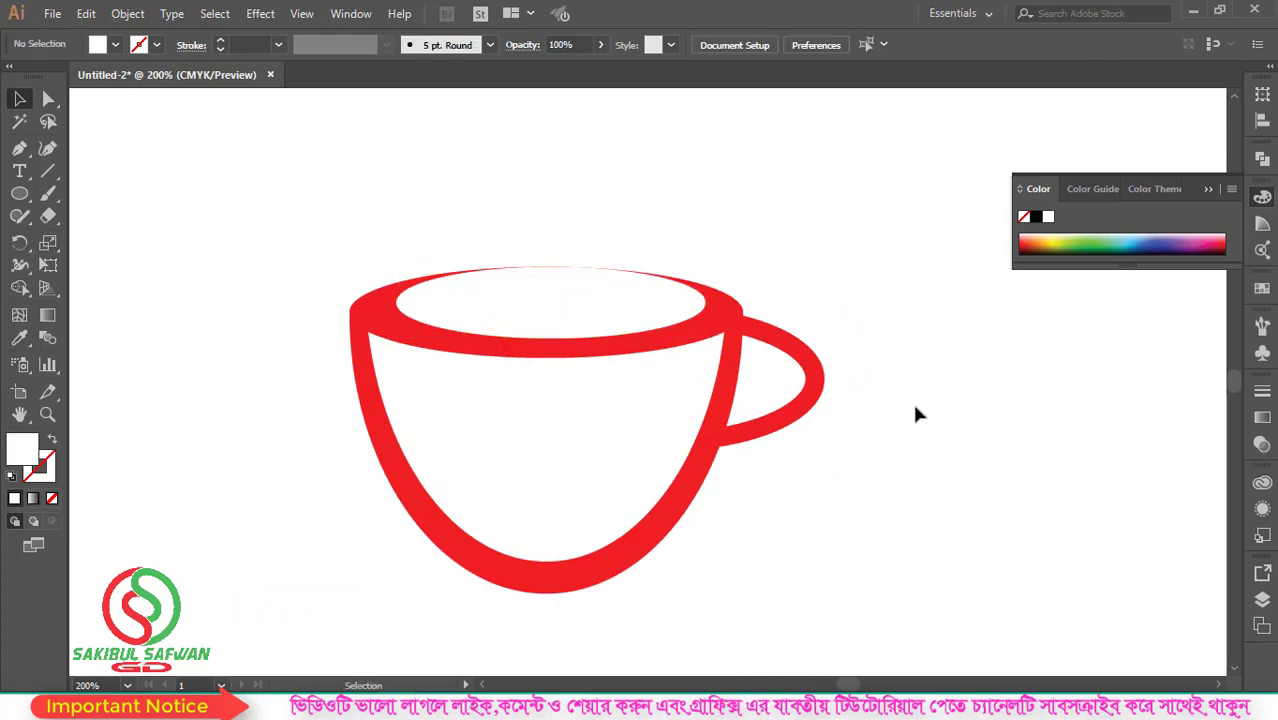
- Enlarge the white ellipse to 173.99 × 40.24 px inside the red rim
scroll(516, 314, "up", 1)
scroll(536, 245, "up", 1)
left_click(551, 337)
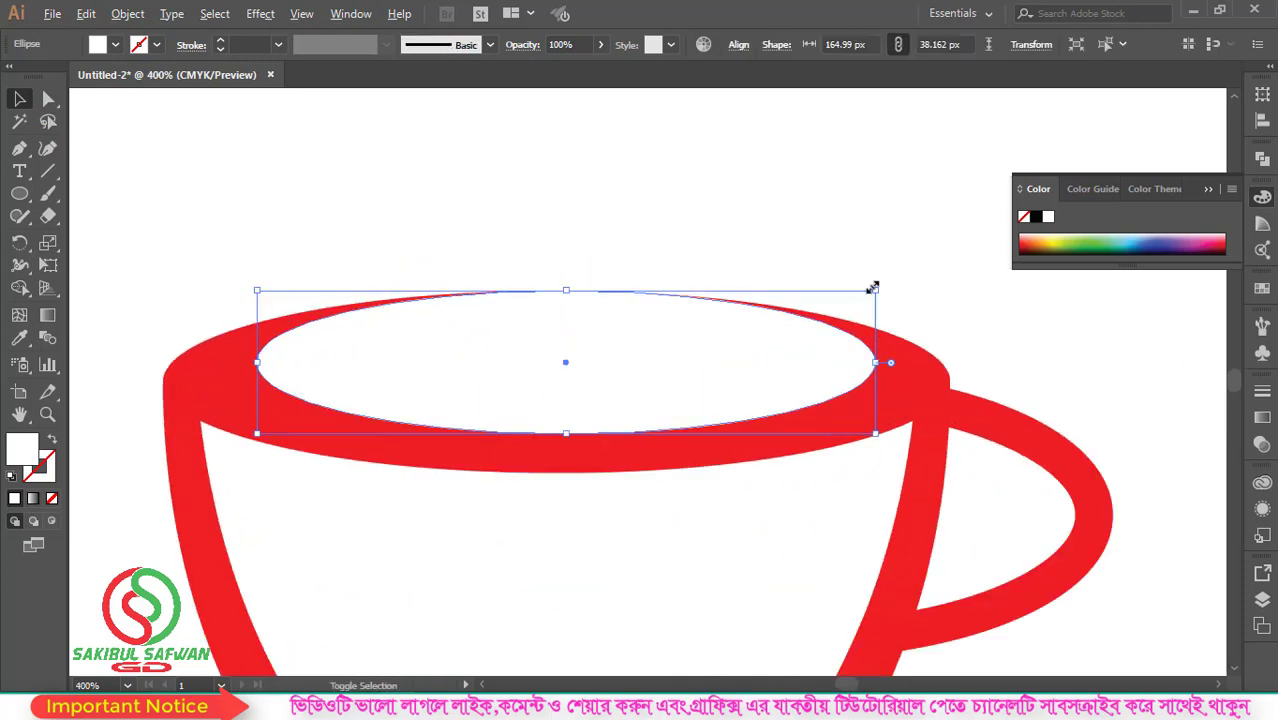
left_click_drag(878, 290, 893, 286)
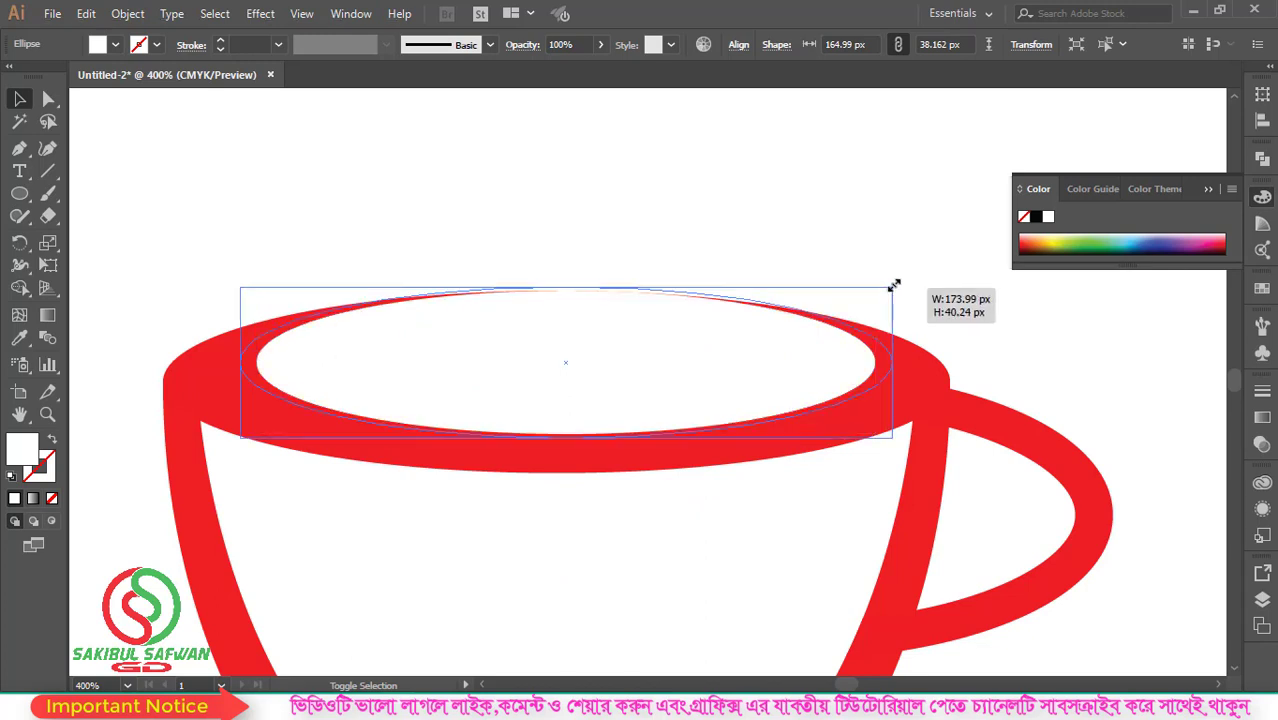
left_click(667, 222)
scroll(516, 356, "down", 1)
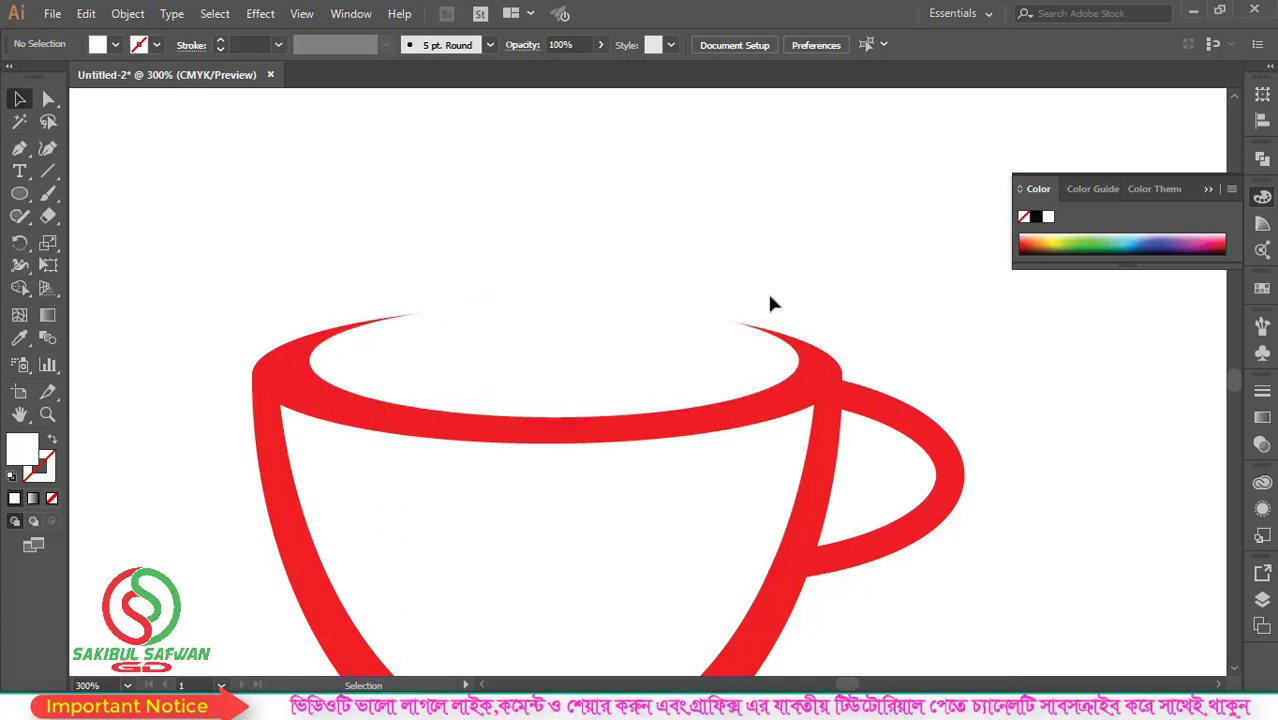
scroll(770, 298, "down", 2)
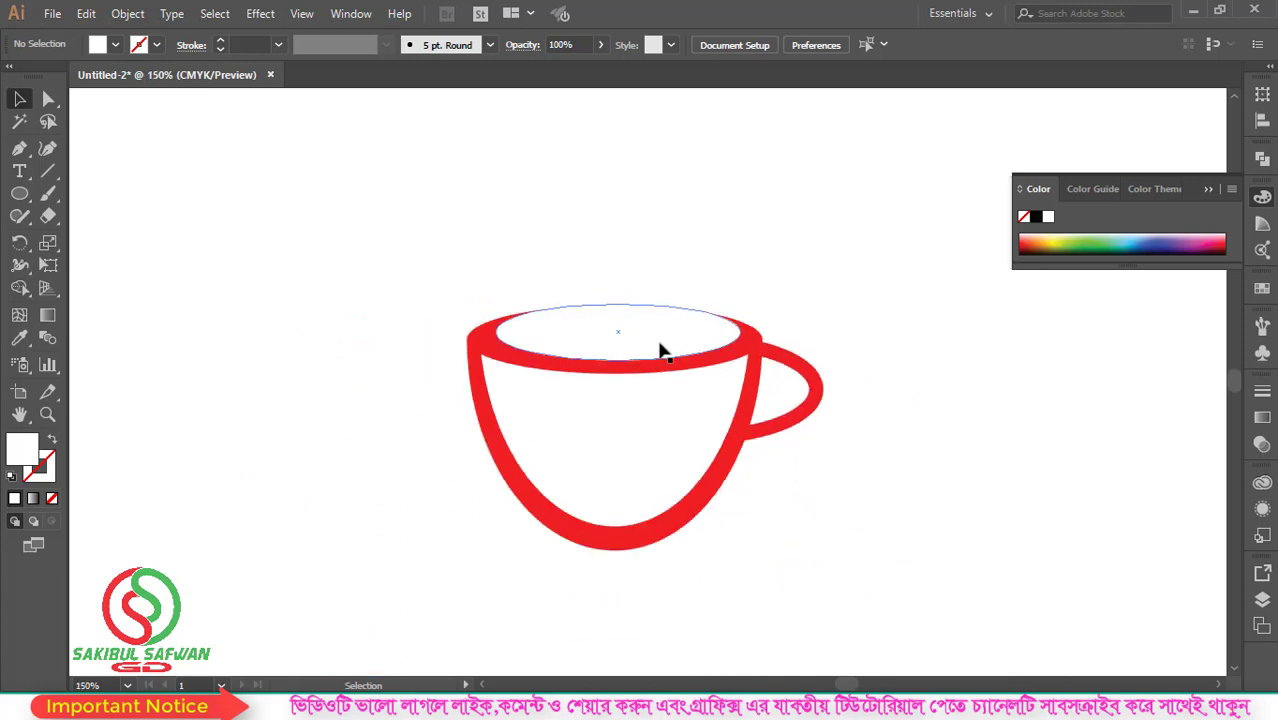
left_click(597, 320)
scroll(640, 306, "down", 2)
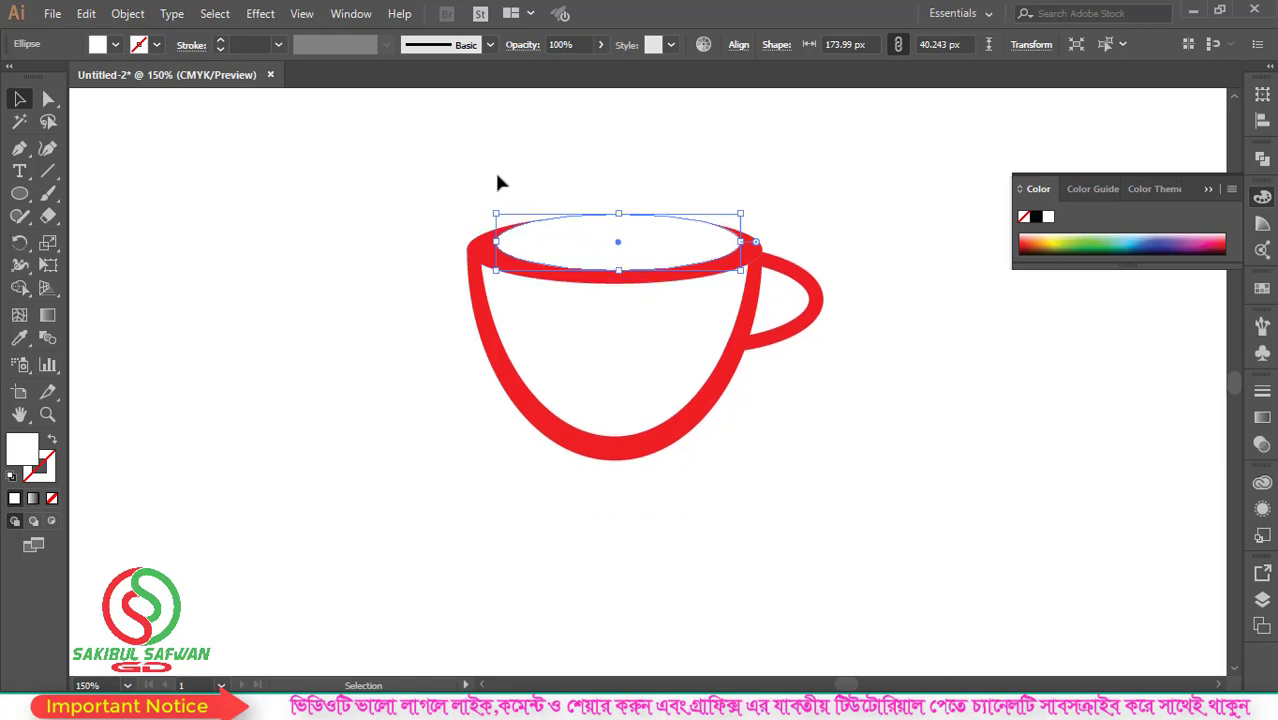
- Delete the cup's inner ellipse and back rim with Shape Builder, leaving an open front lip
left_click_drag(395, 186, 928, 460)
left_click_drag(19, 287, 110, 285)
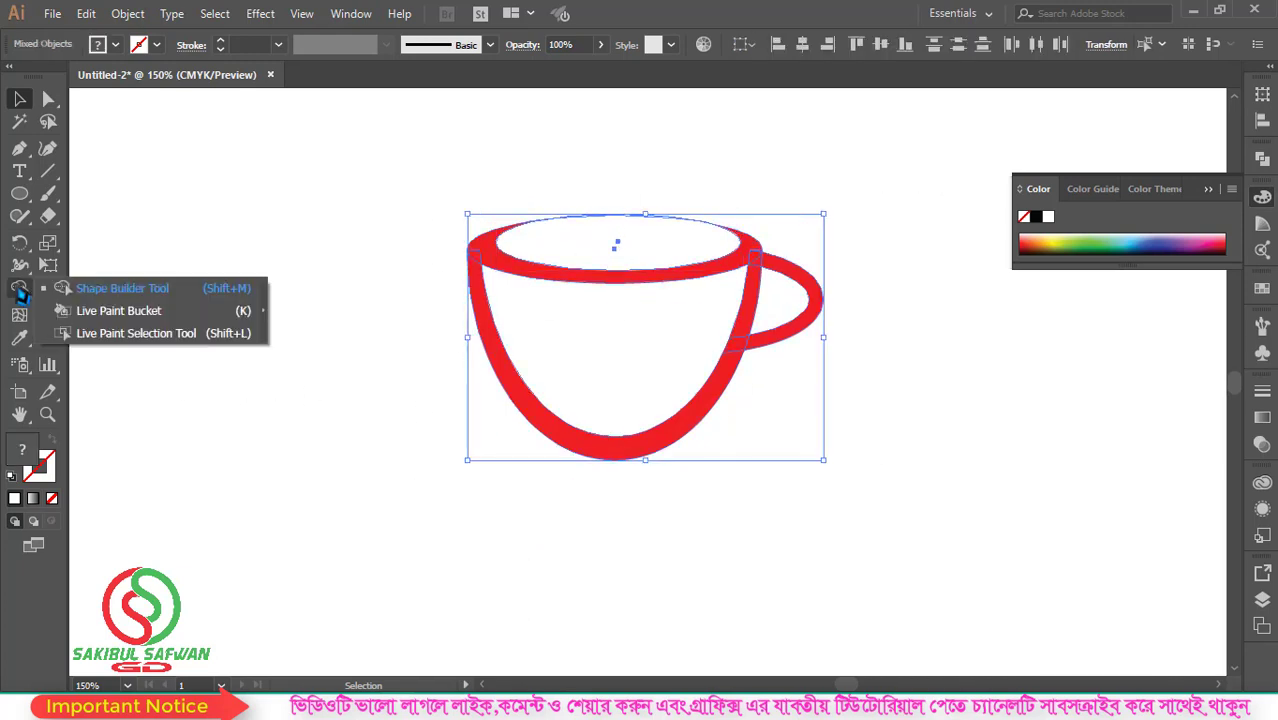
left_click_drag(650, 196, 620, 250)
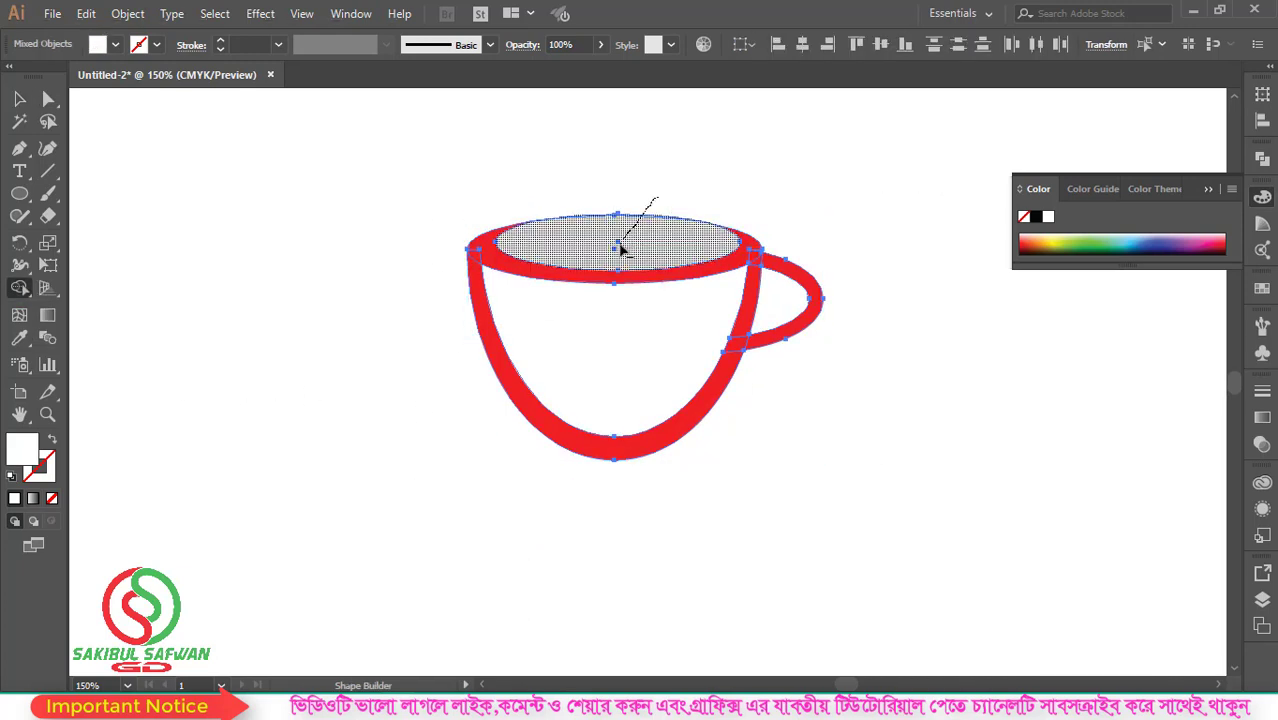
scroll(206, 297, "down", 1)
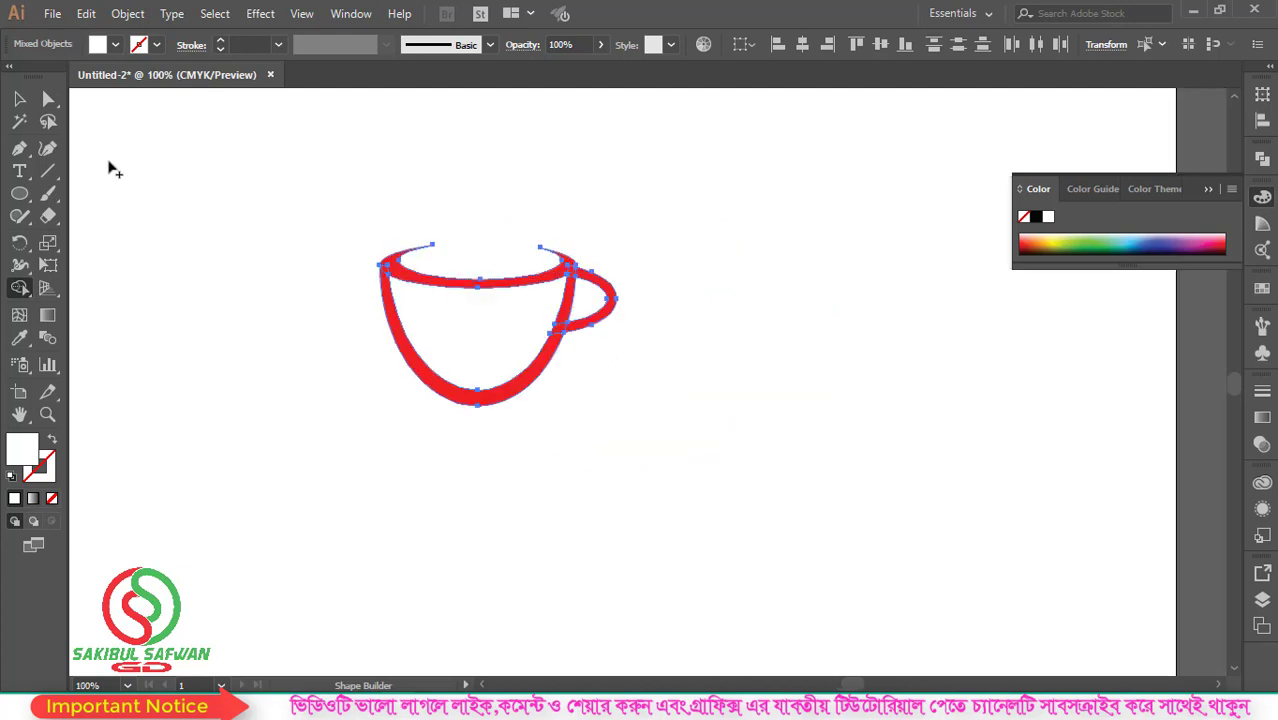
left_click(19, 98)
left_click(560, 248)
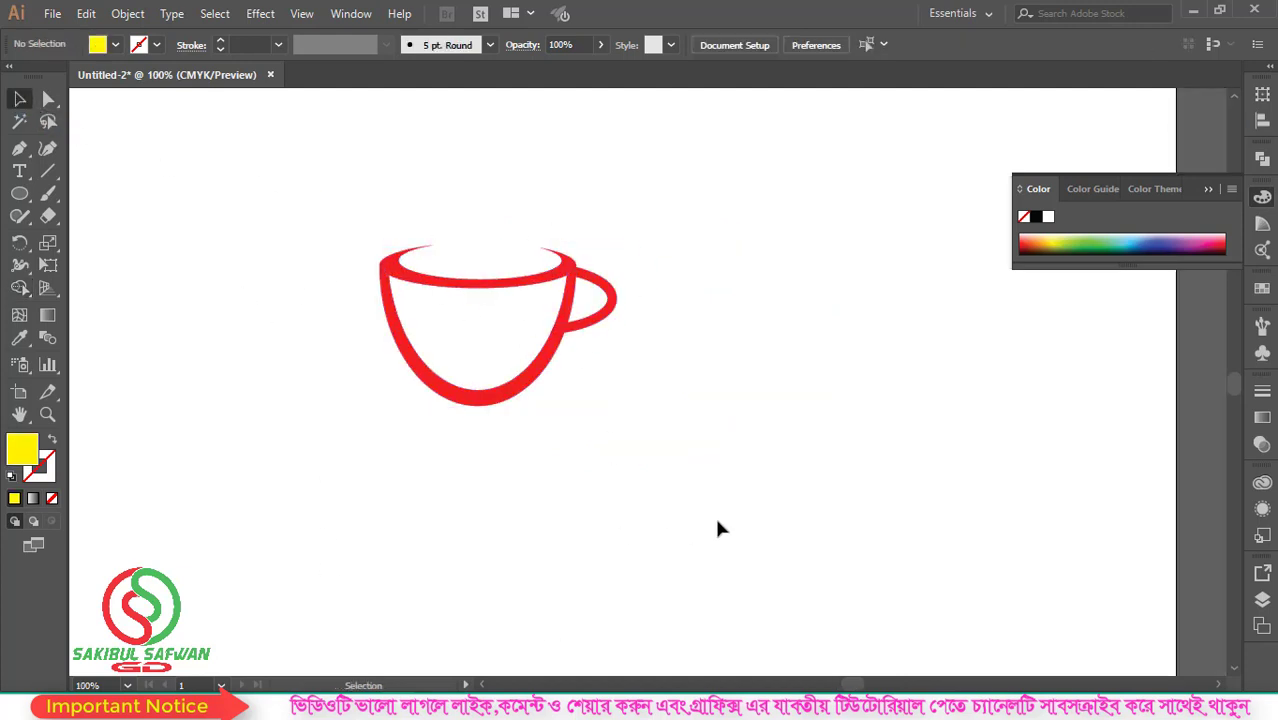
scroll(430, 280, "up", 1)
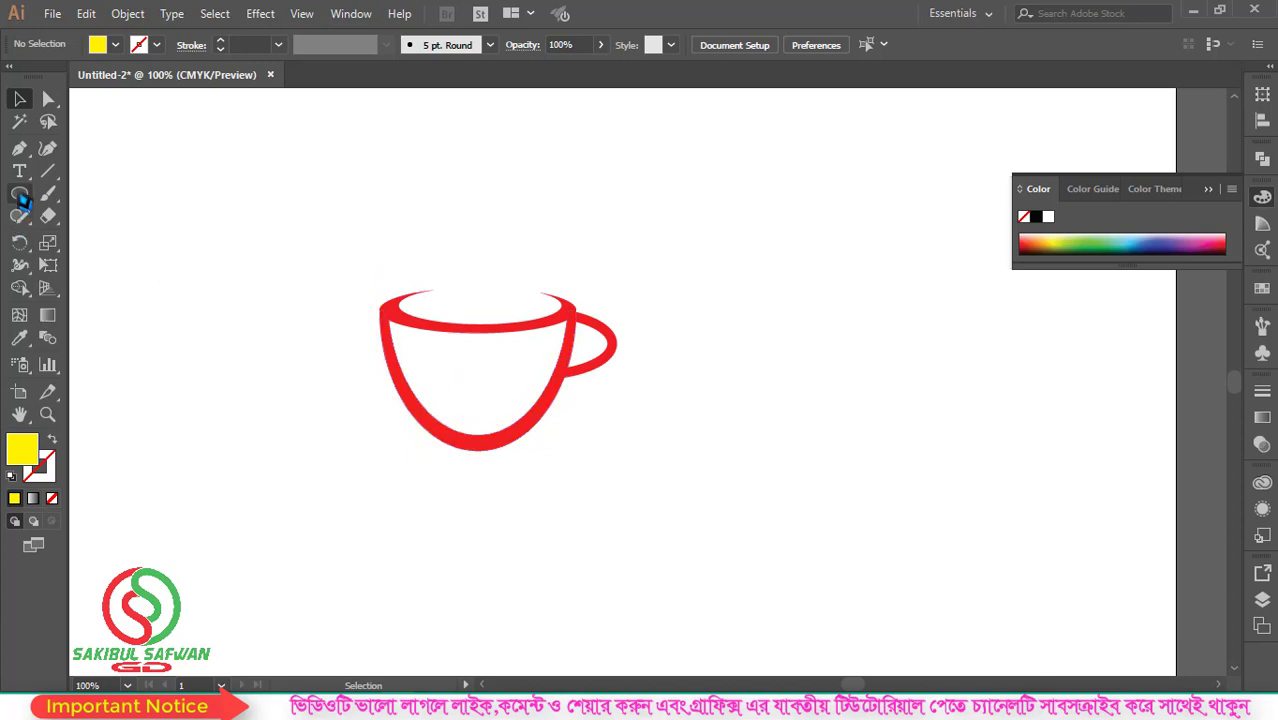
left_click(48, 174)
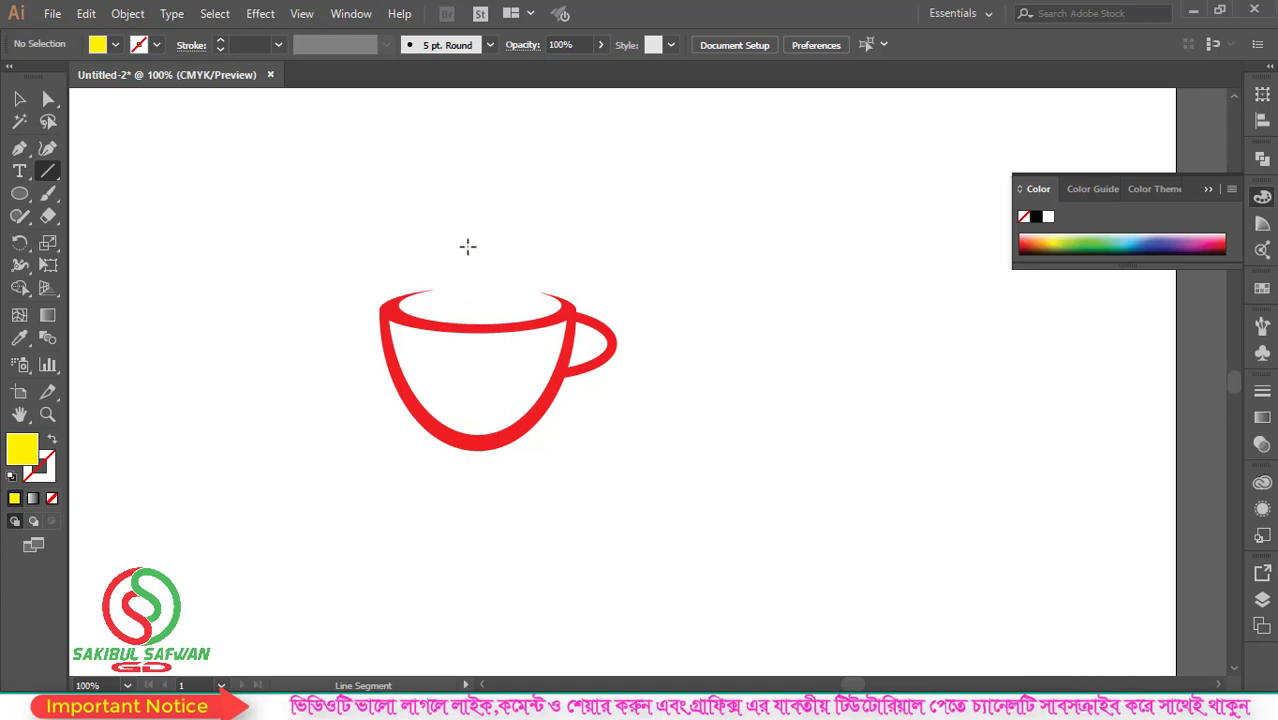
- Draw a vertical line above the cup's opening with a 10 pt red stroke
left_click_drag(456, 241, 463, 308)
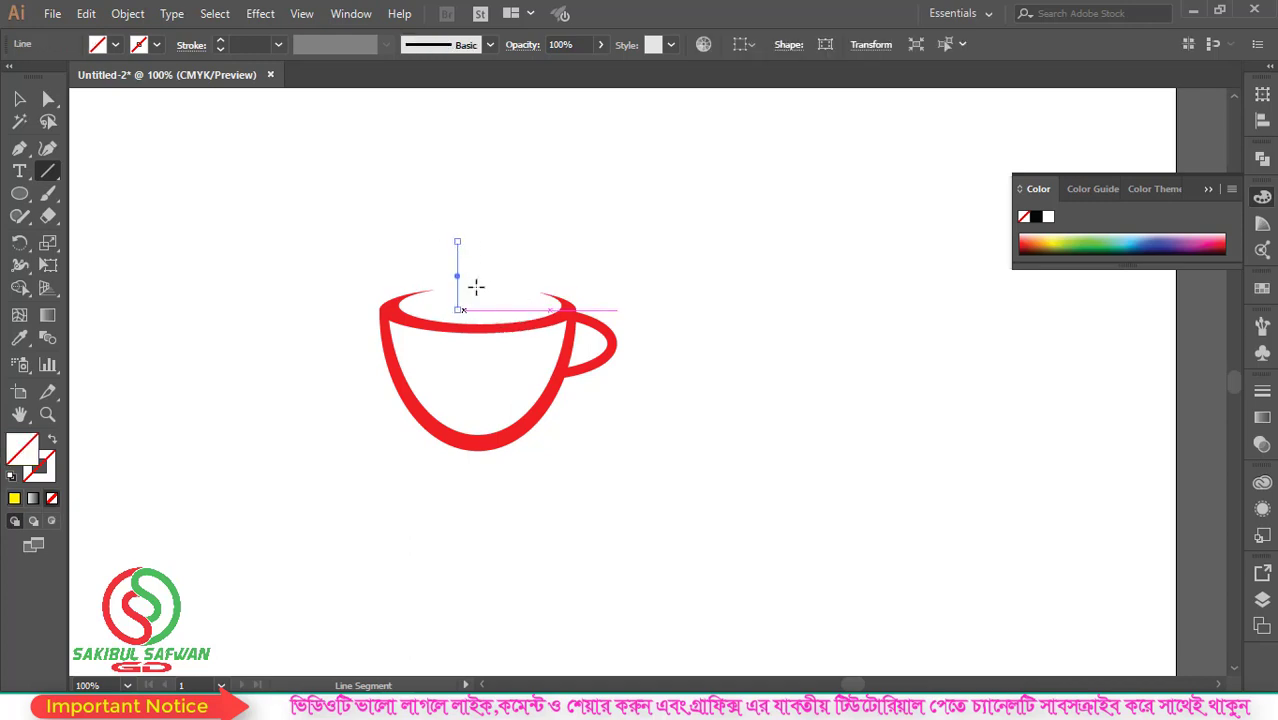
left_click(19, 98)
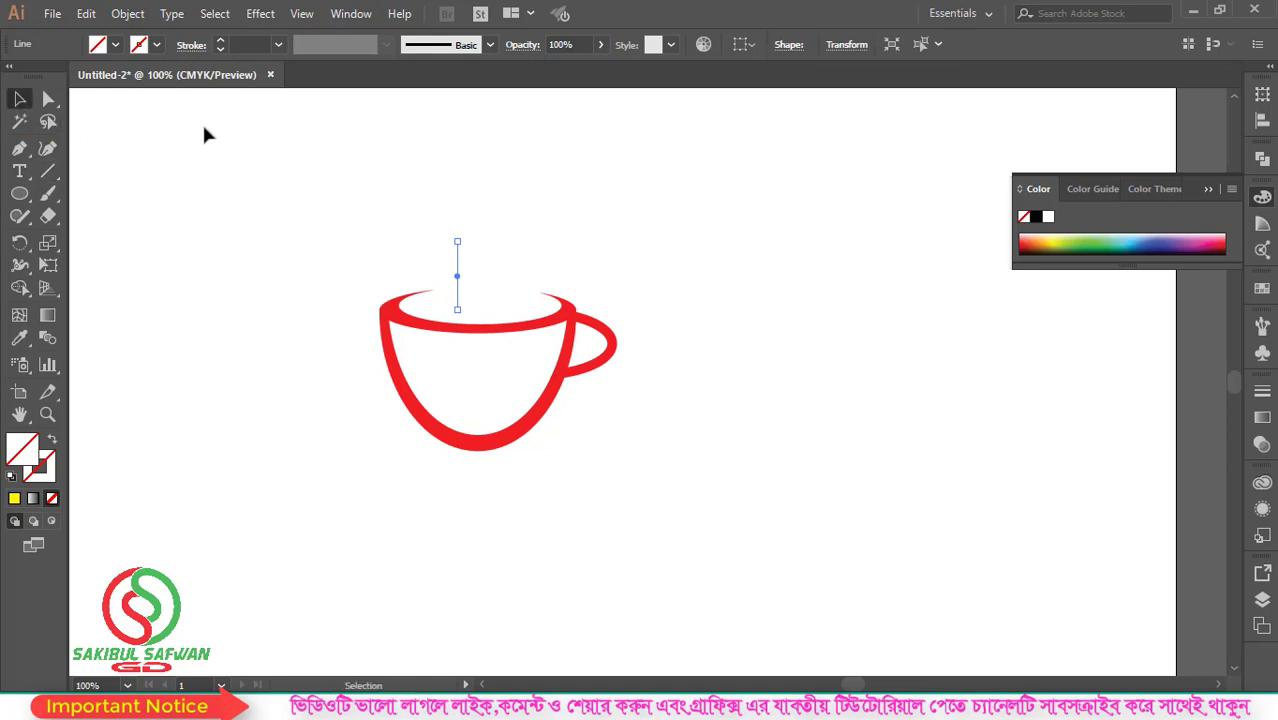
left_click(250, 45)
type("3")
key("Return")
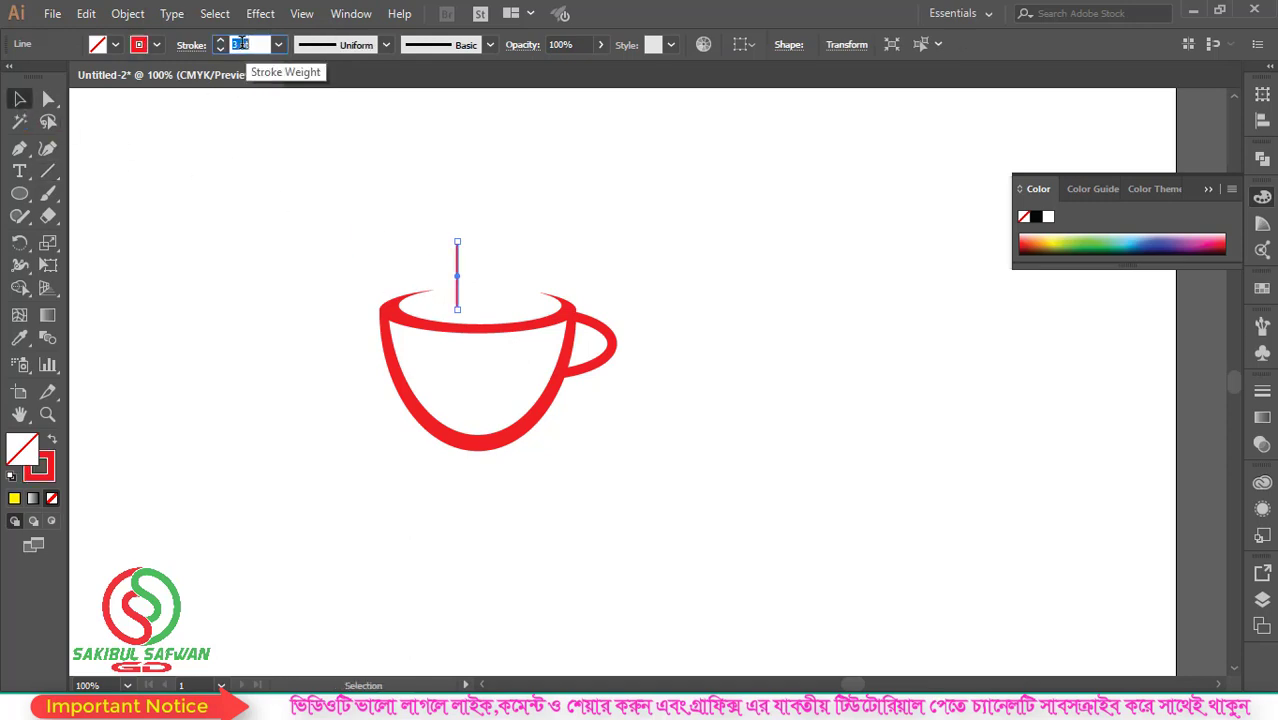
key("Down")
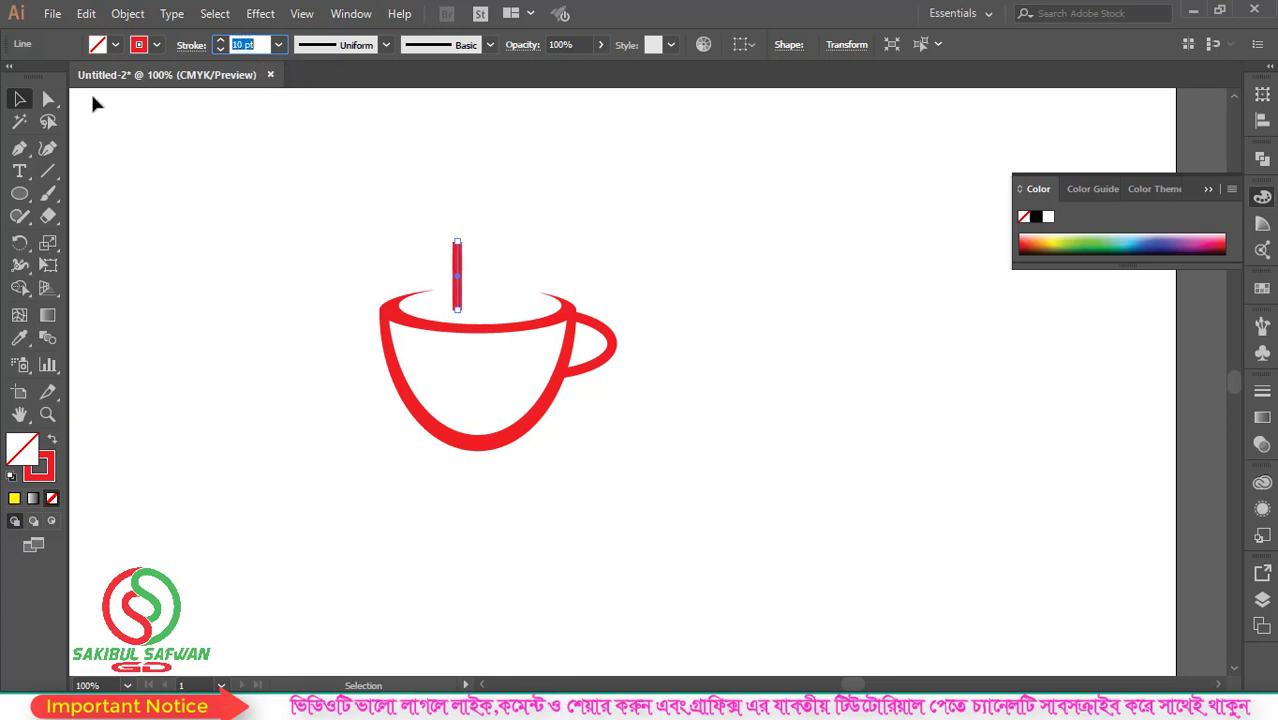
left_click(500, 235)
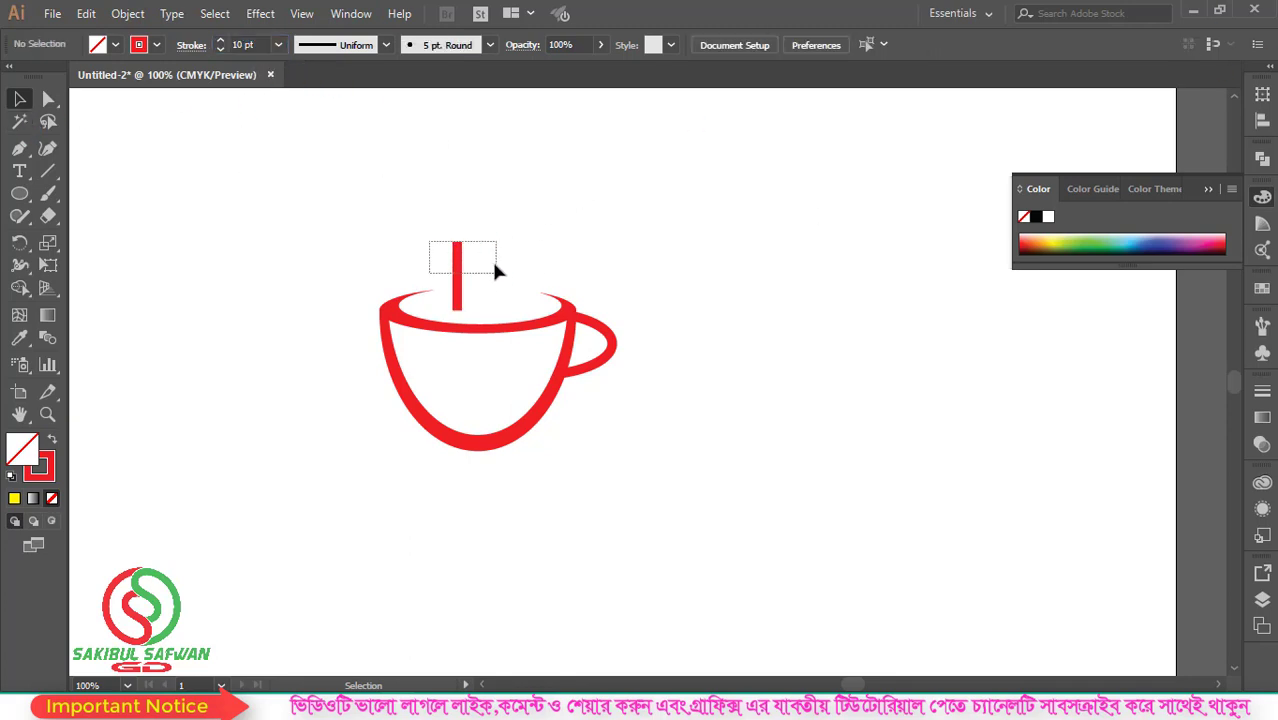
- Duplicate the line to its right and expand both strokes into filled shapes
left_click_drag(494, 270, 458, 228)
key("ctrl+plus")
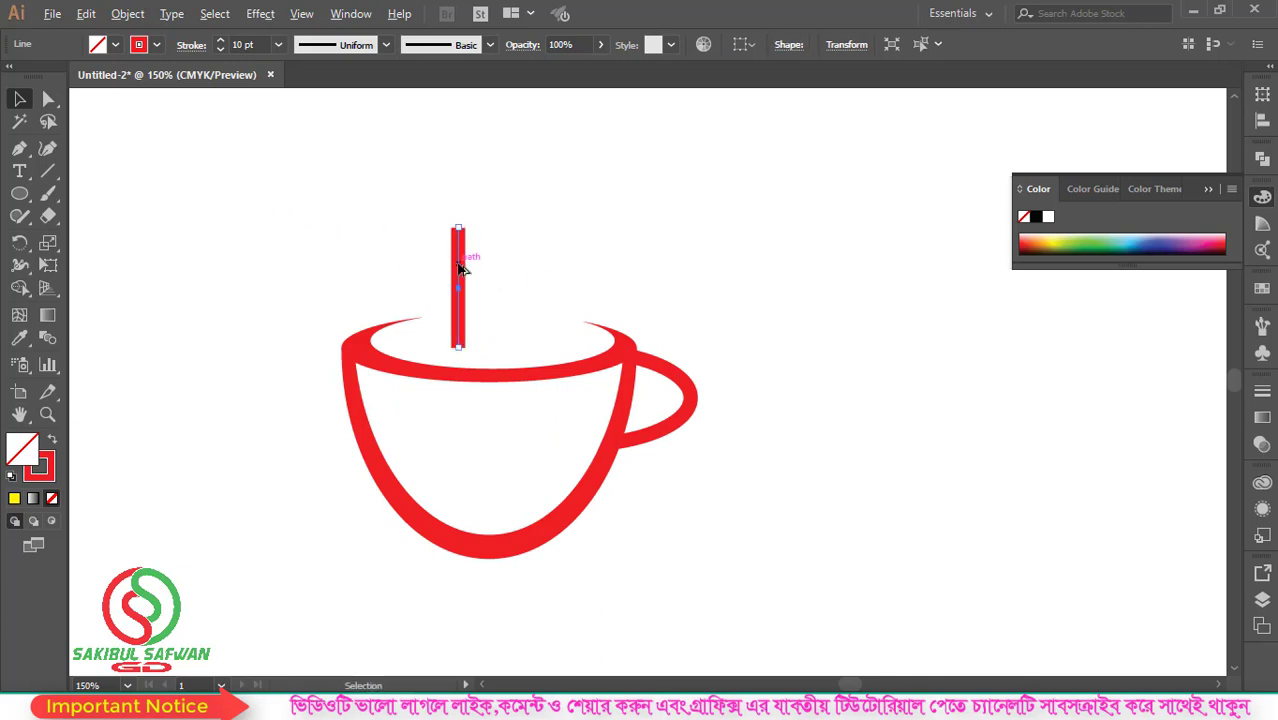
mouse_move(460, 268)
left_mouse_down()
mouse_move(505, 270)
mouse_move(490, 268)
left_mouse_up()
left_click_drag(414, 194, 556, 300)
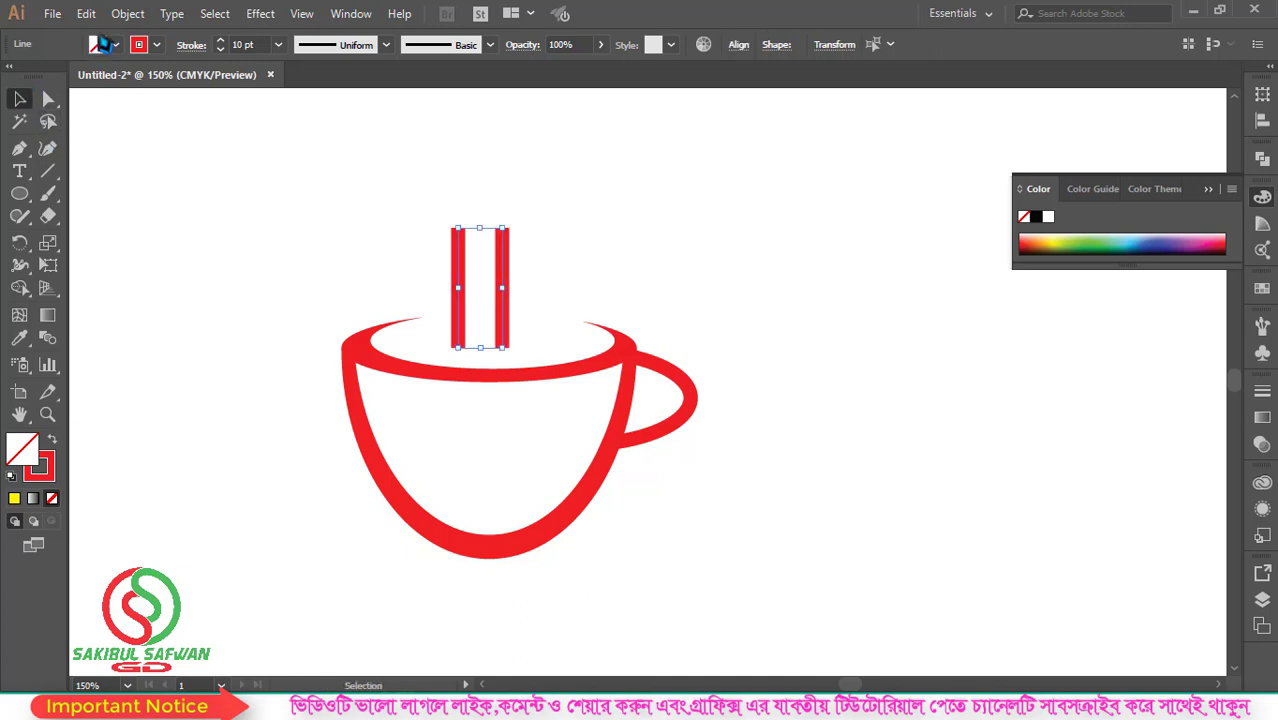
left_click(127, 13)
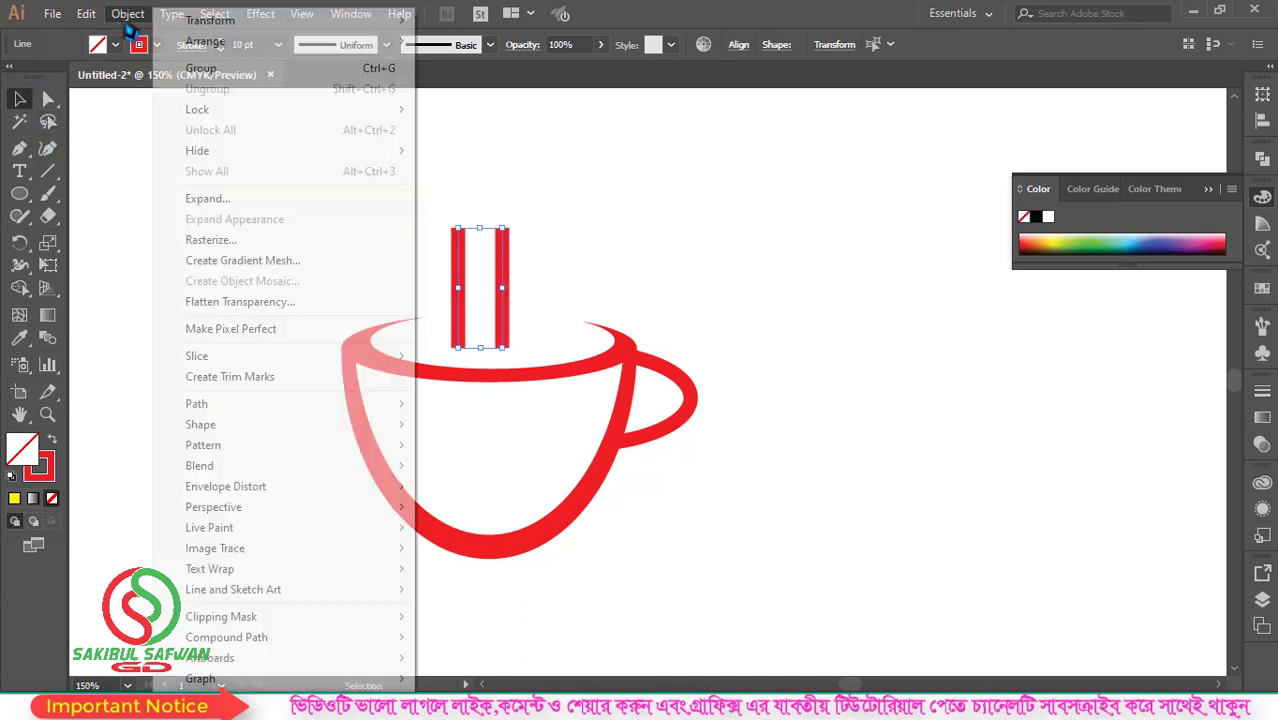
left_click(205, 198)
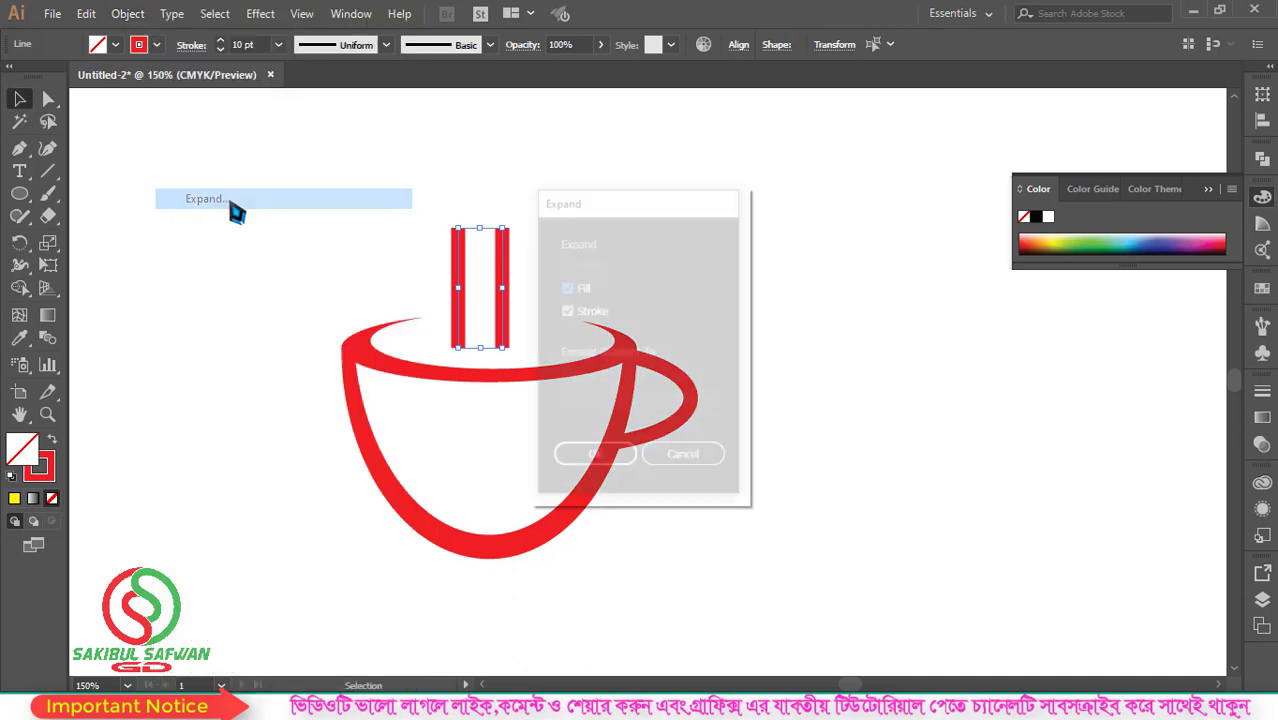
left_click(598, 458)
scroll(521, 214, "up", 1)
left_click_drag(442, 244, 528, 336)
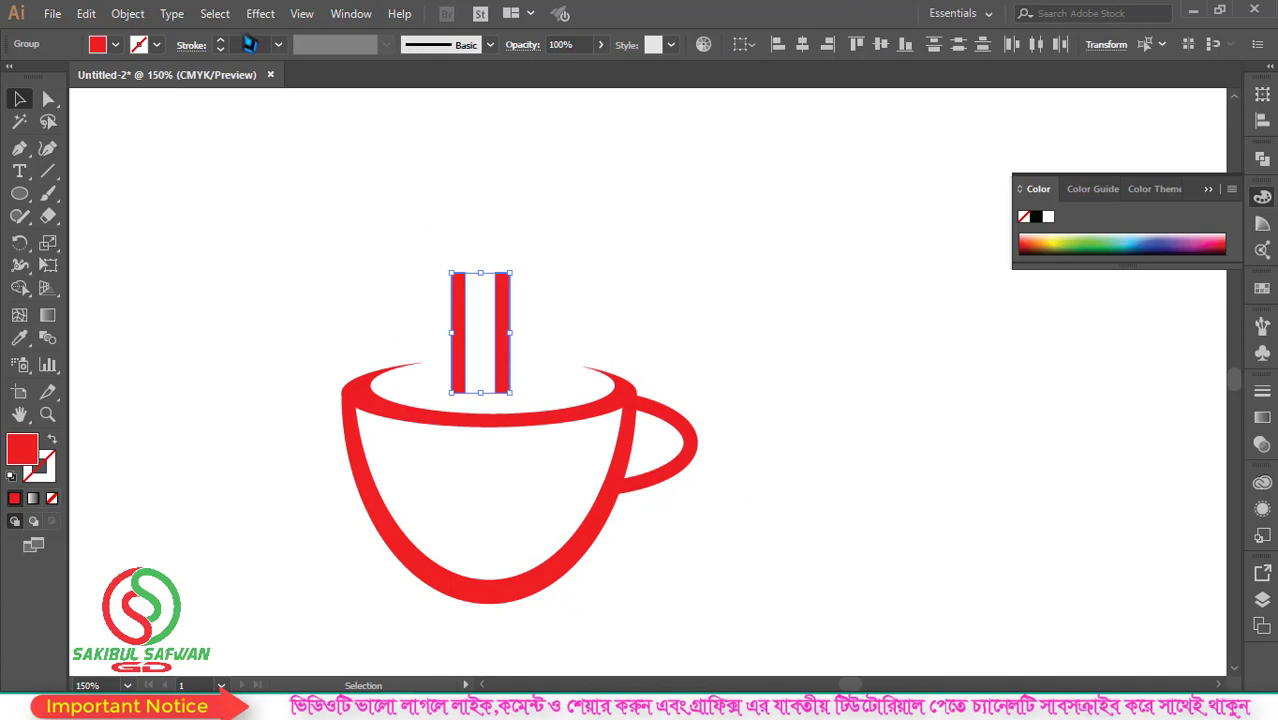
- Apply a 30° Twist to the two red bars and expand the appearance into shapes
left_click(261, 16)
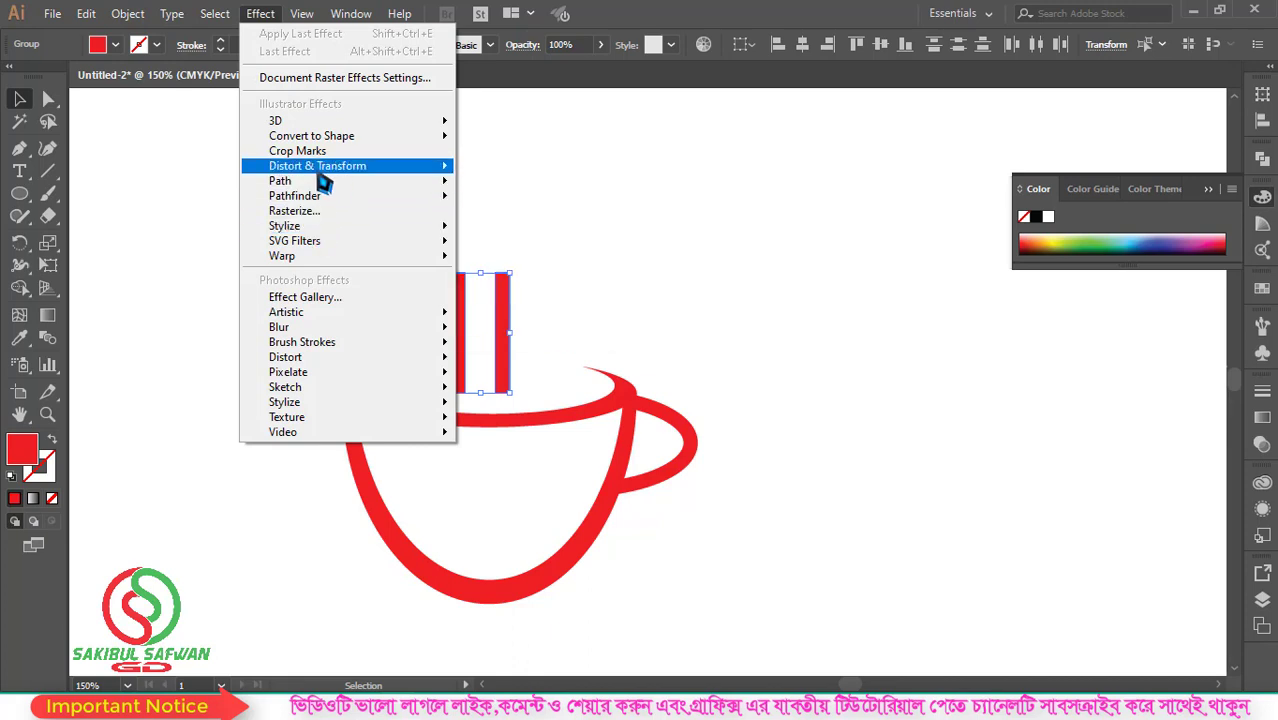
mouse_move(317, 166)
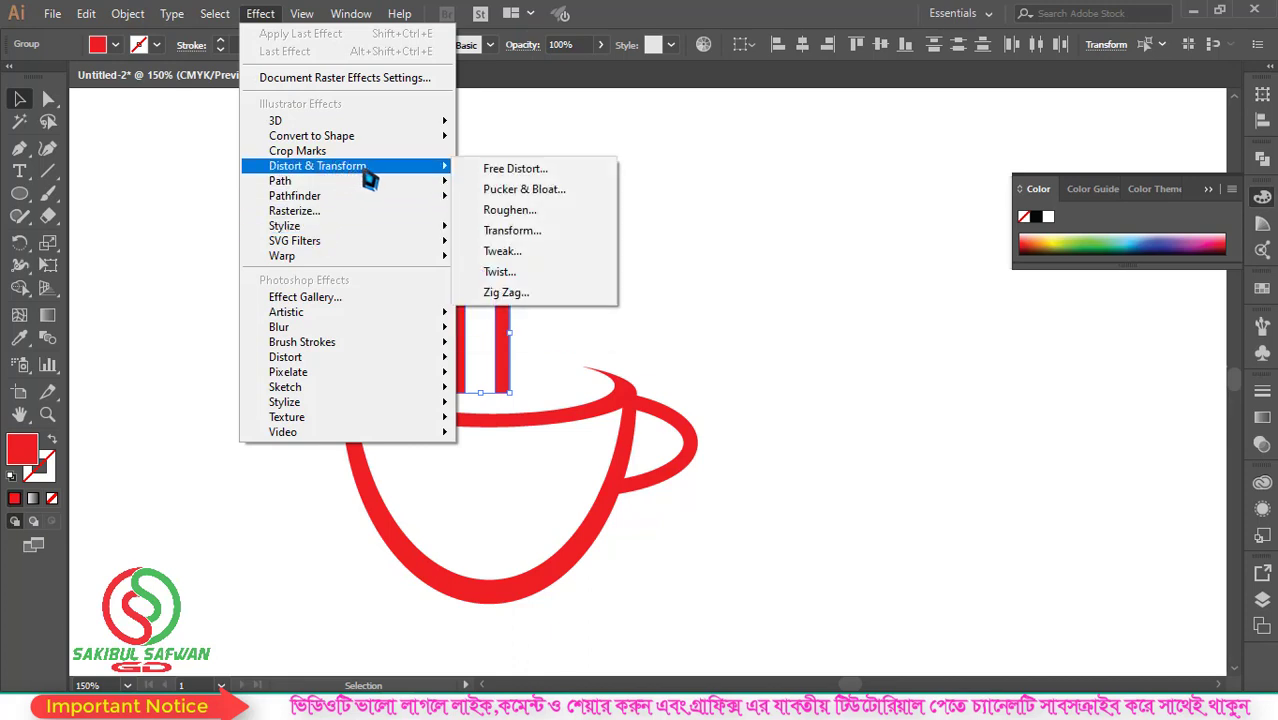
left_click(498, 272)
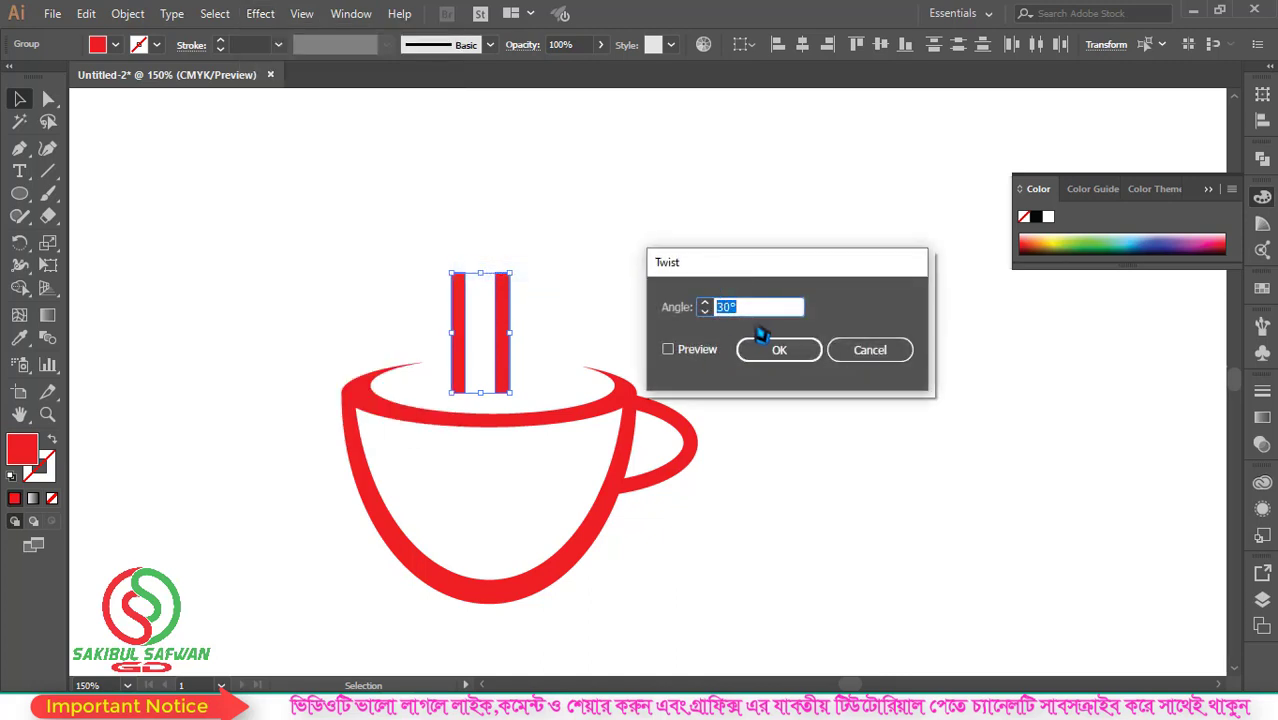
left_click(697, 350)
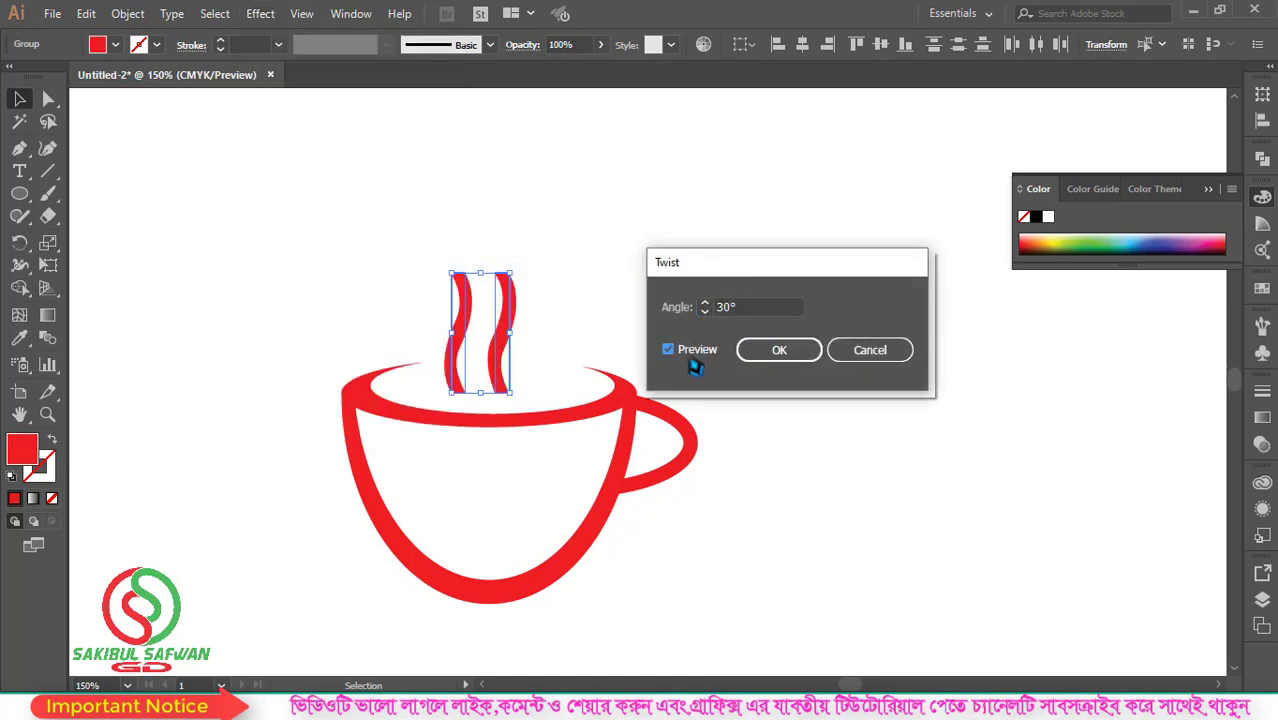
left_click(760, 360)
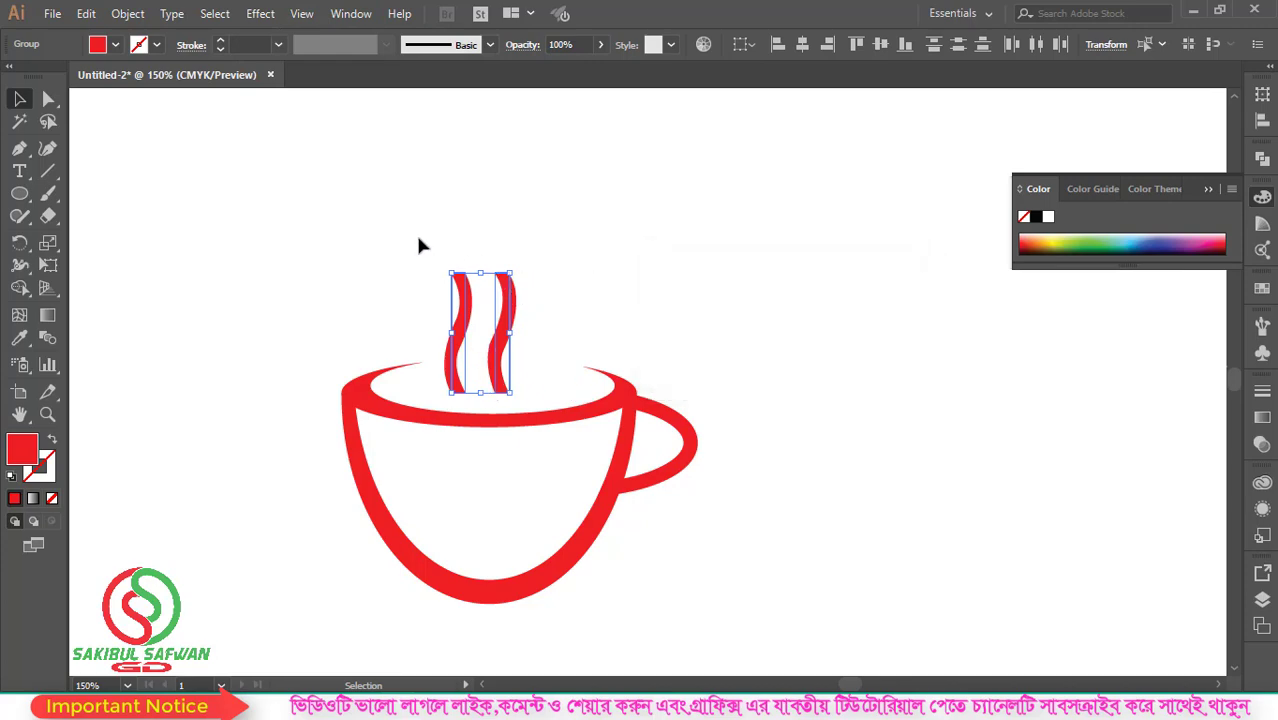
left_click_drag(418, 245, 540, 330)
left_click(128, 14)
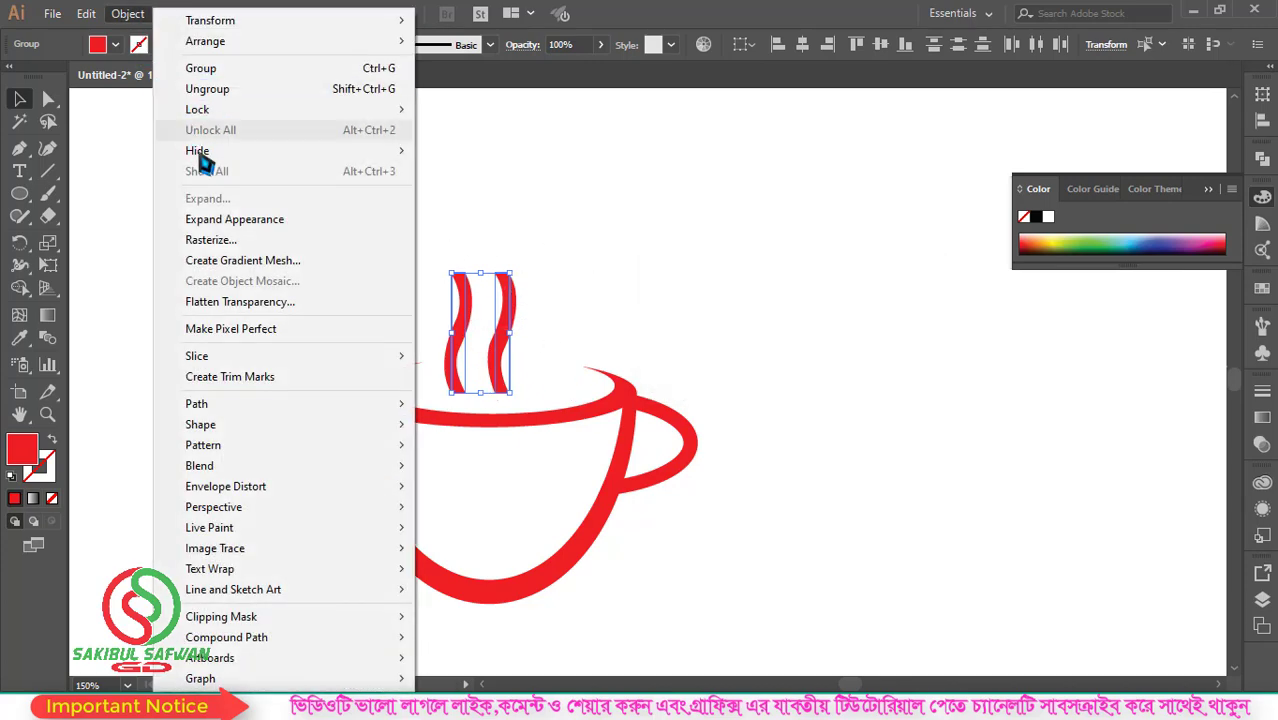
left_click(260, 222)
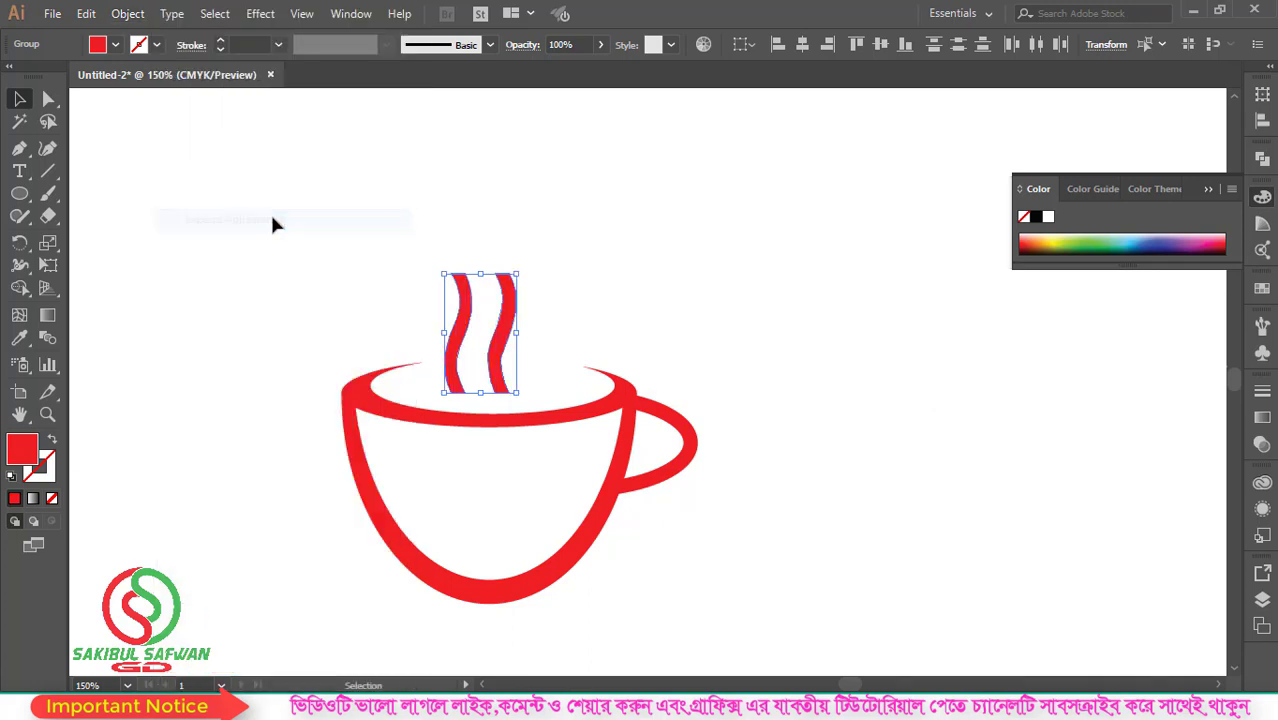
left_click(577, 251)
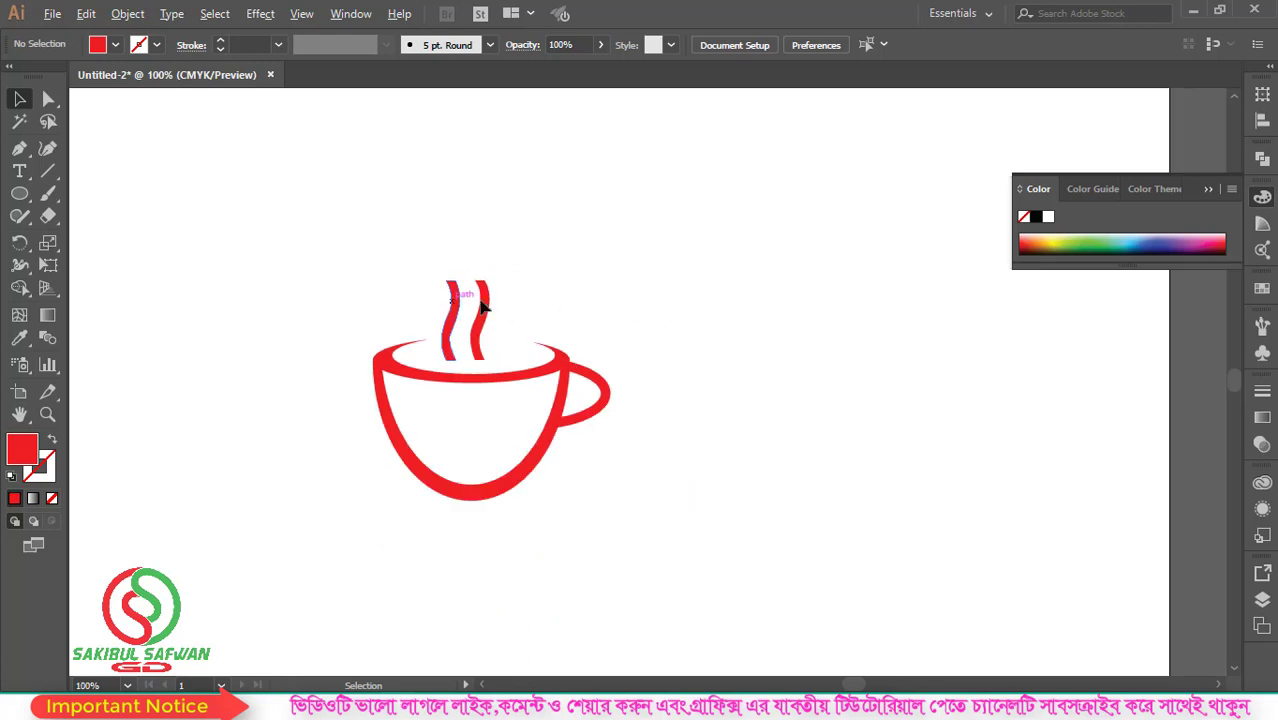
- Group the cup body and handle together
scroll(455, 295, "up", 1)
scroll(458, 285, "down", 2)
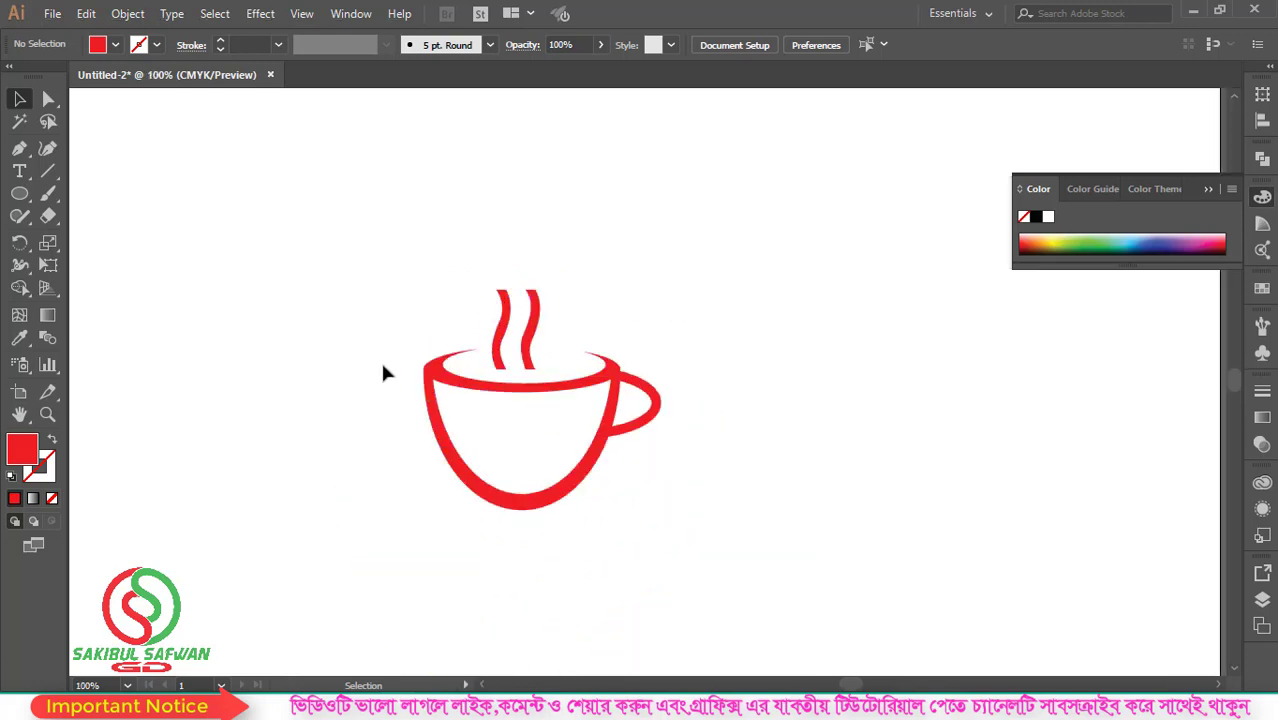
left_click_drag(525, 420, 542, 417)
left_click_drag(384, 380, 750, 451)
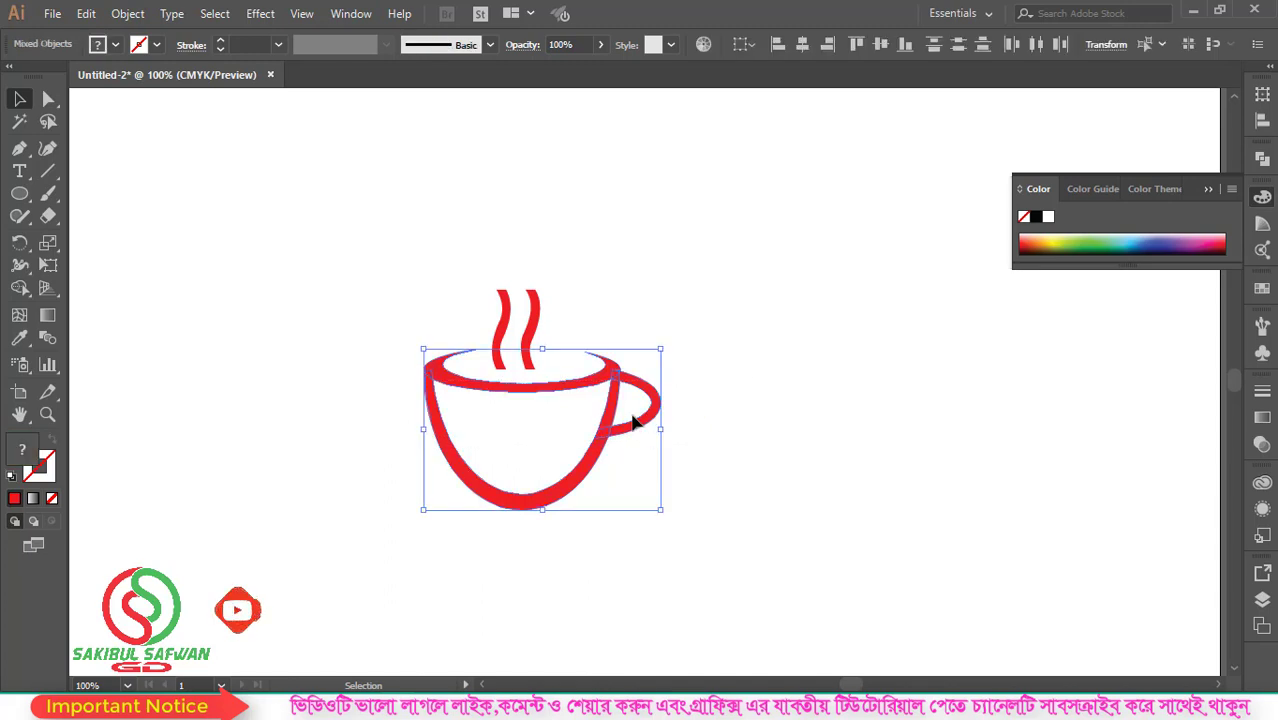
right_click(607, 391)
left_click(668, 500)
left_click(546, 310)
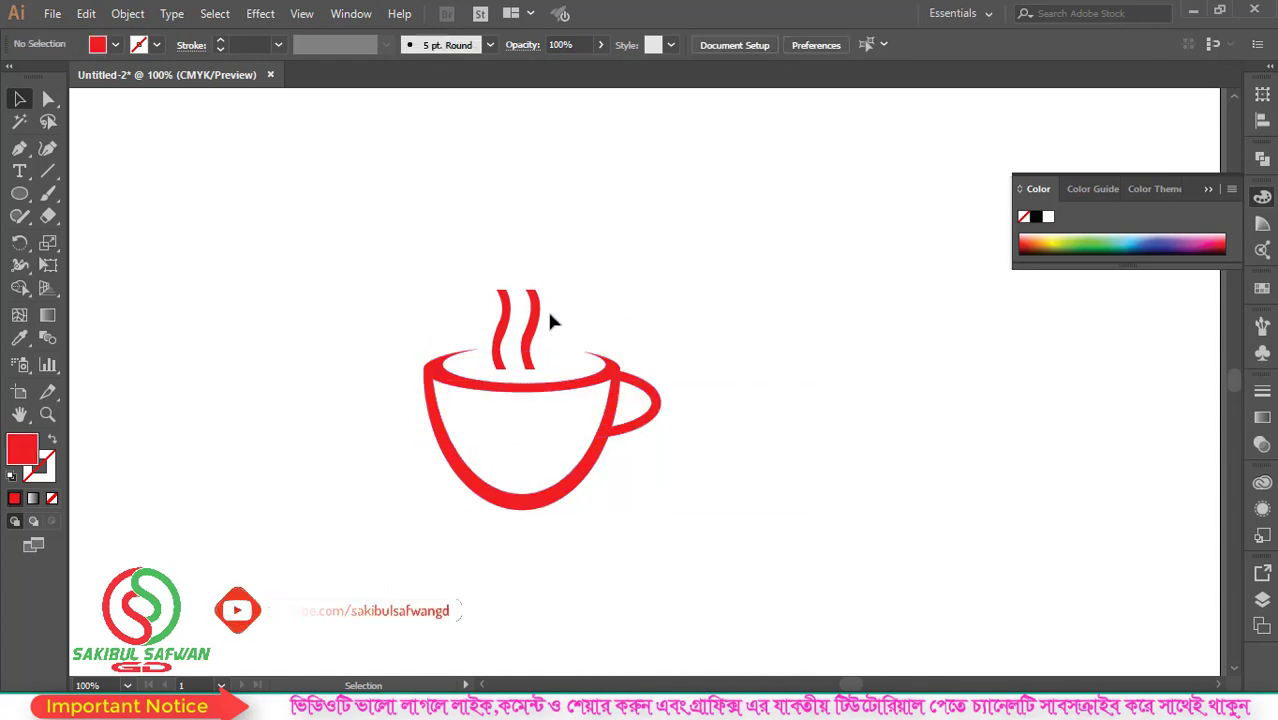
- Group the two steam lines together
mouse_move(352, 262)
left_mouse_down()
mouse_move(727, 511)
mouse_move(405, 365)
mouse_move(442, 265)
left_mouse_up()
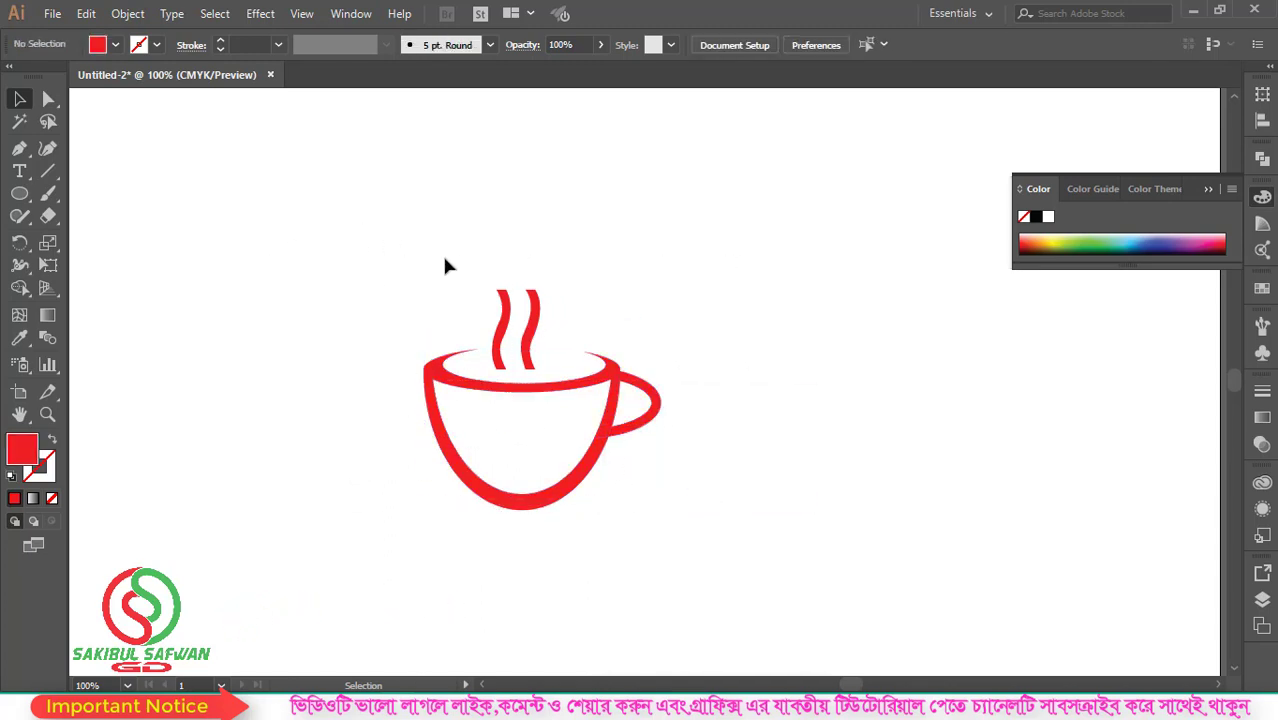
left_click(503, 298)
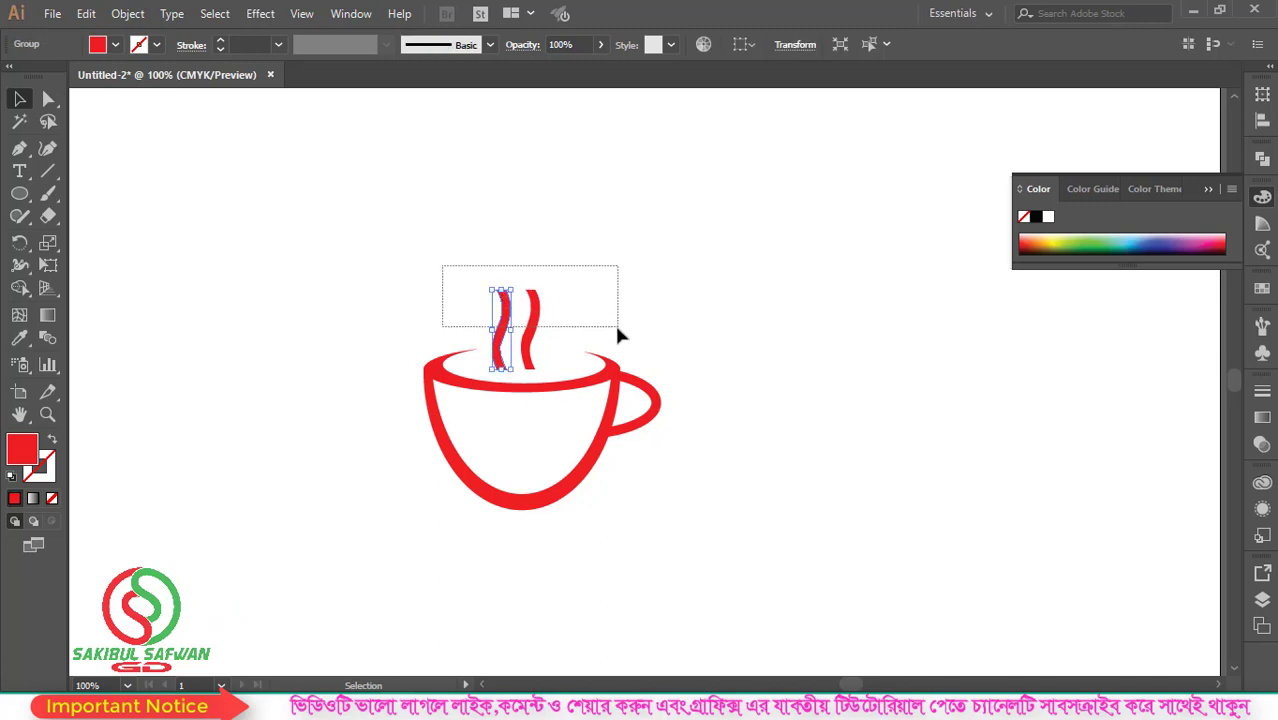
left_click_drag(598, 313, 614, 321)
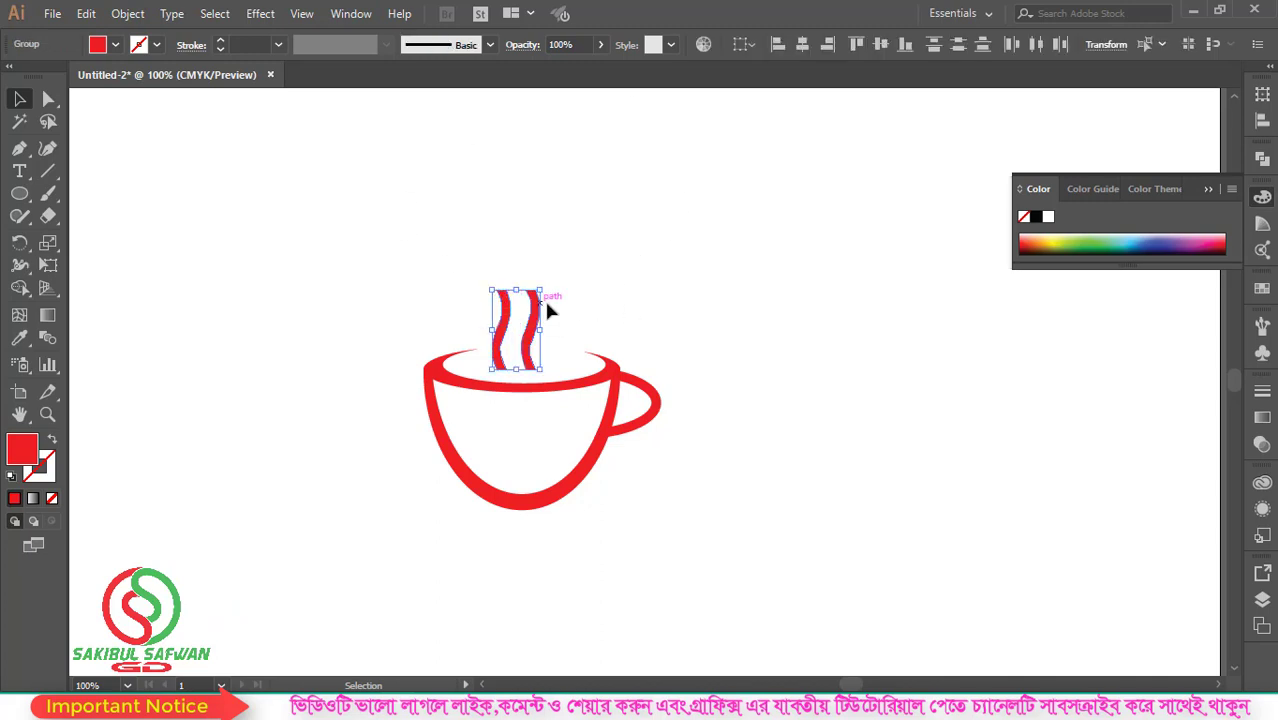
right_click(536, 318)
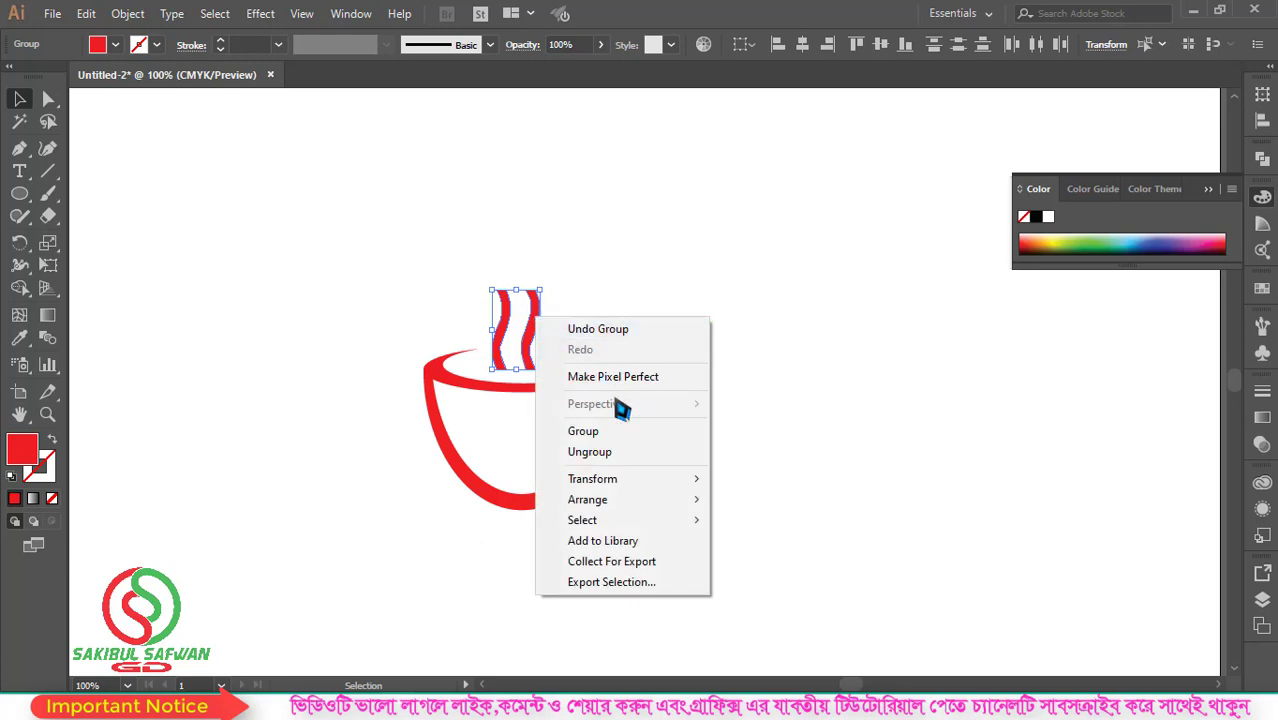
left_click(598, 431)
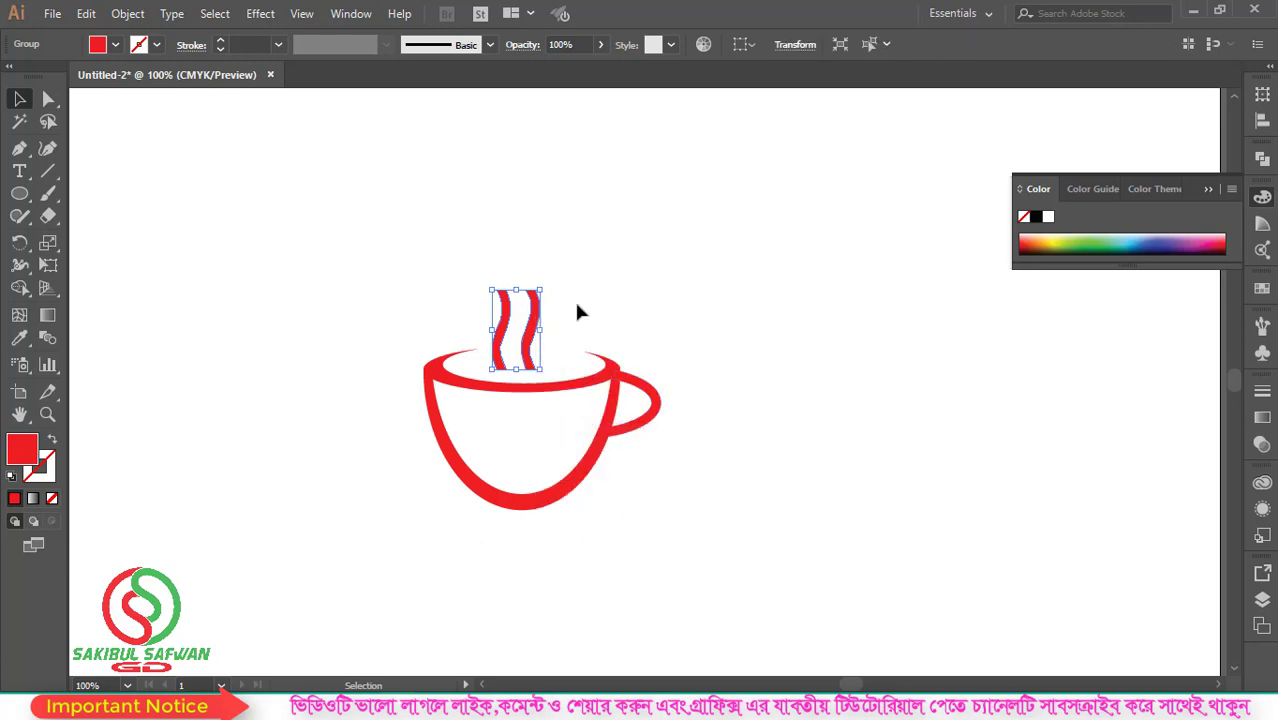
- Align the cup and steam horizontally centred, relative to the selection
left_click_drag(362, 216, 716, 535)
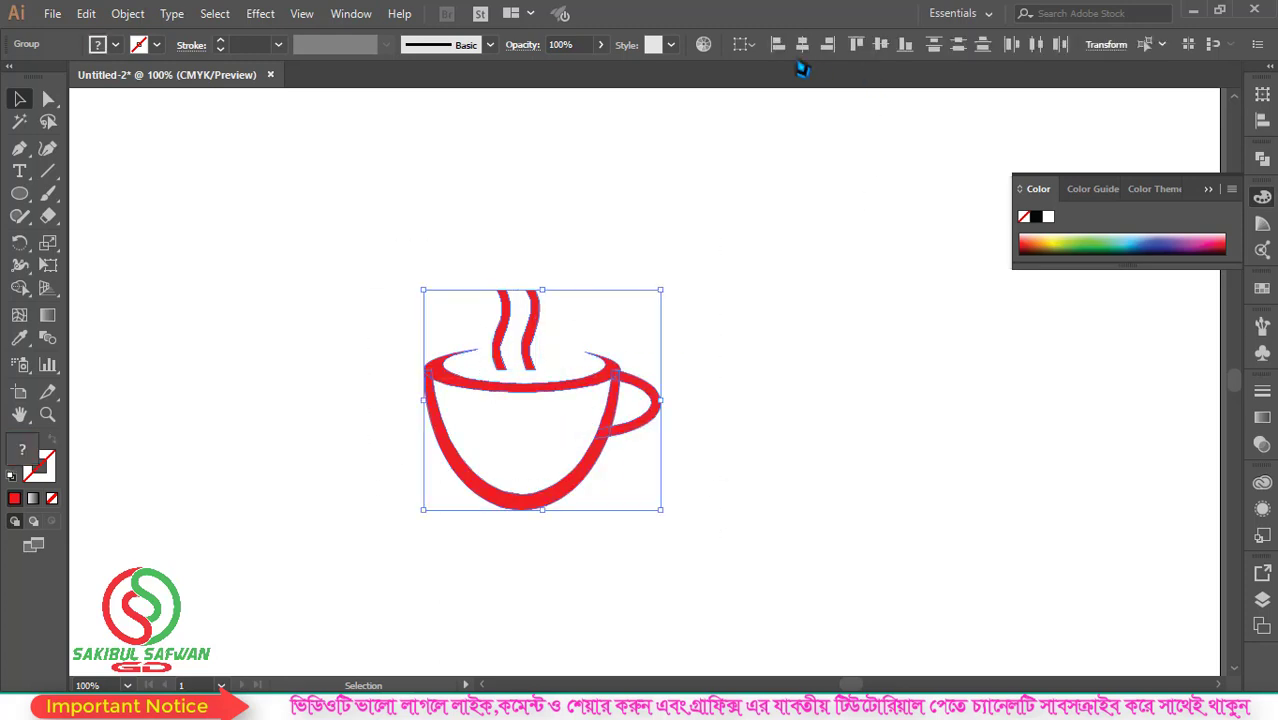
left_click(743, 44)
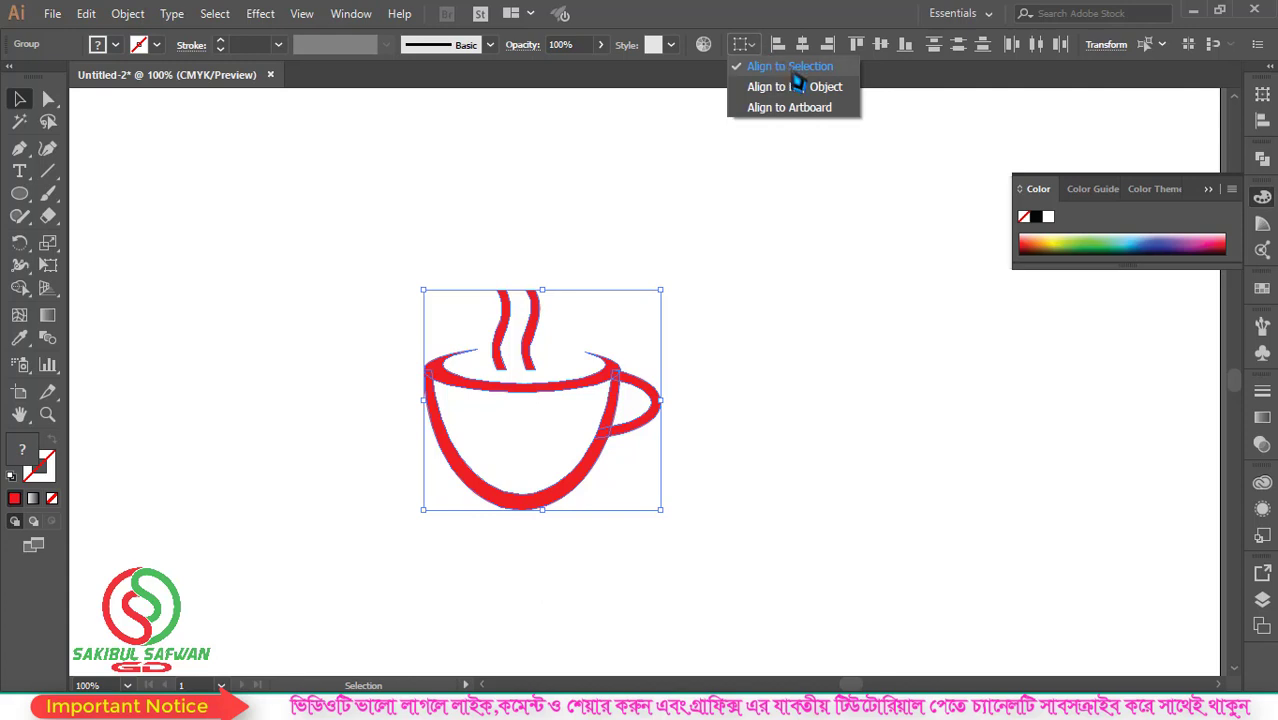
left_click(797, 86)
left_click(802, 45)
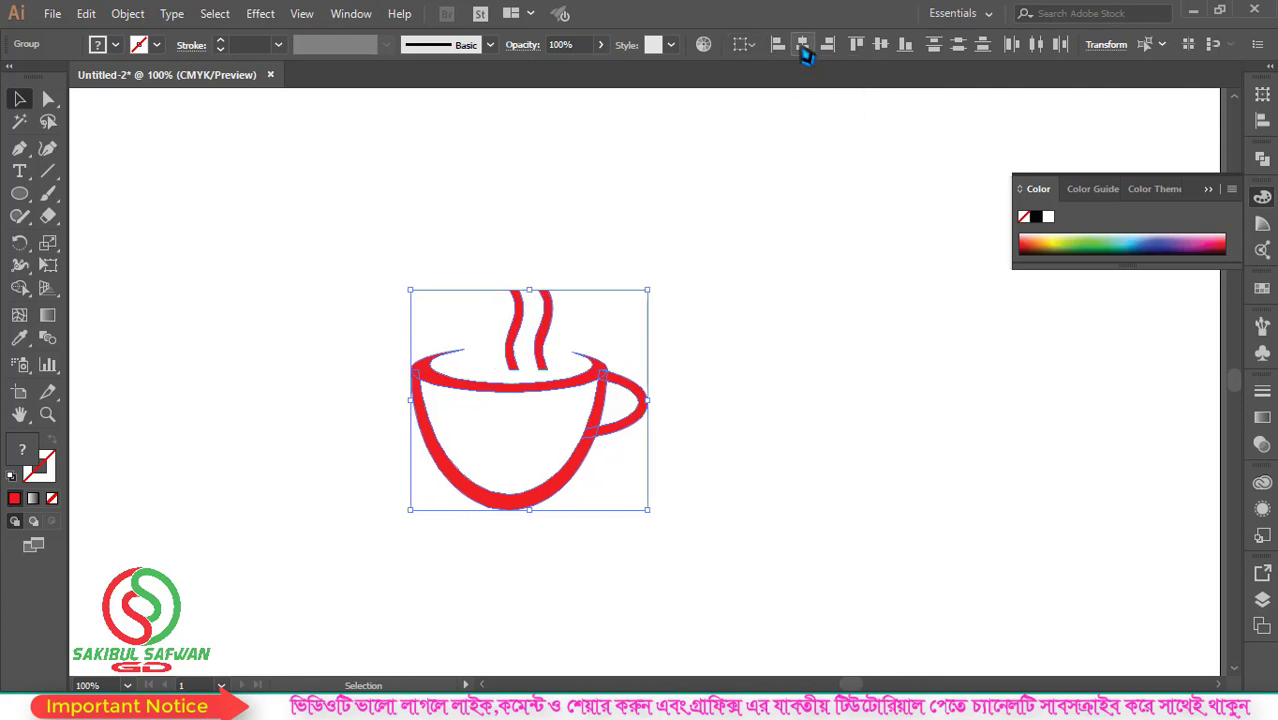
left_click(745, 340)
- Shift the steam left over the cup, stretch it taller and raise it slightly
scroll(471, 328, "up", 1)
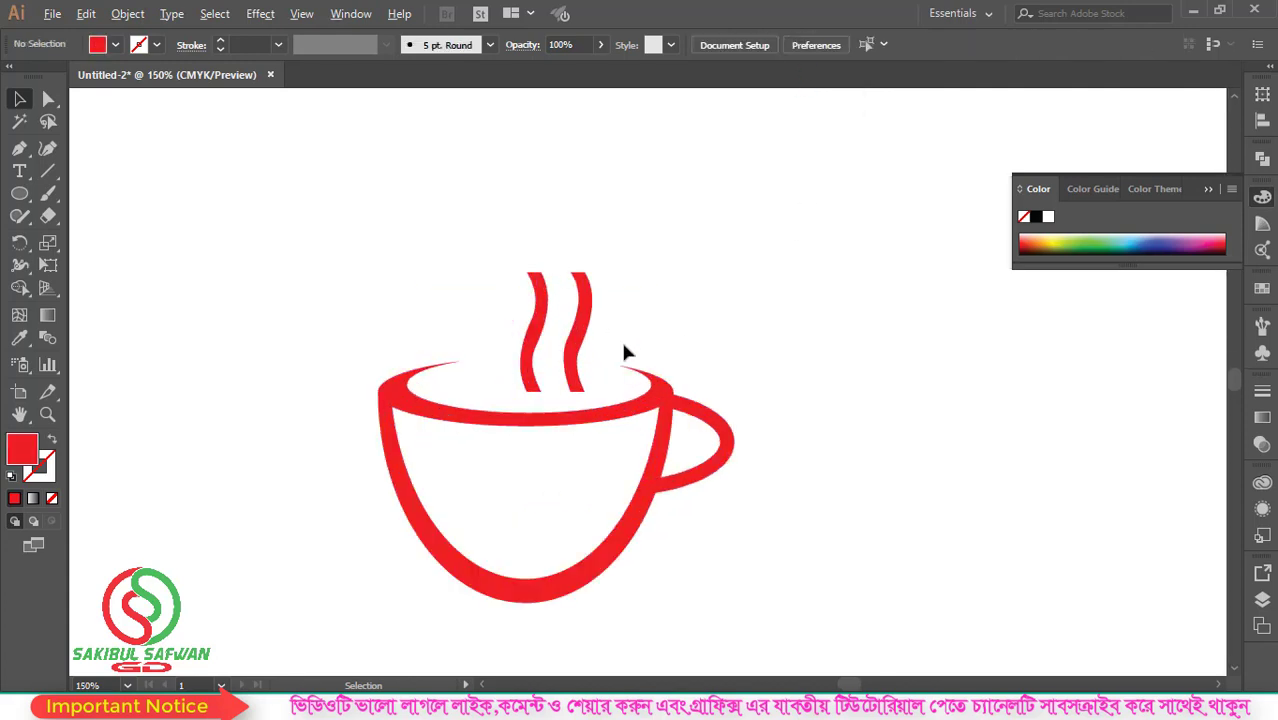
left_click_drag(567, 343, 527, 345)
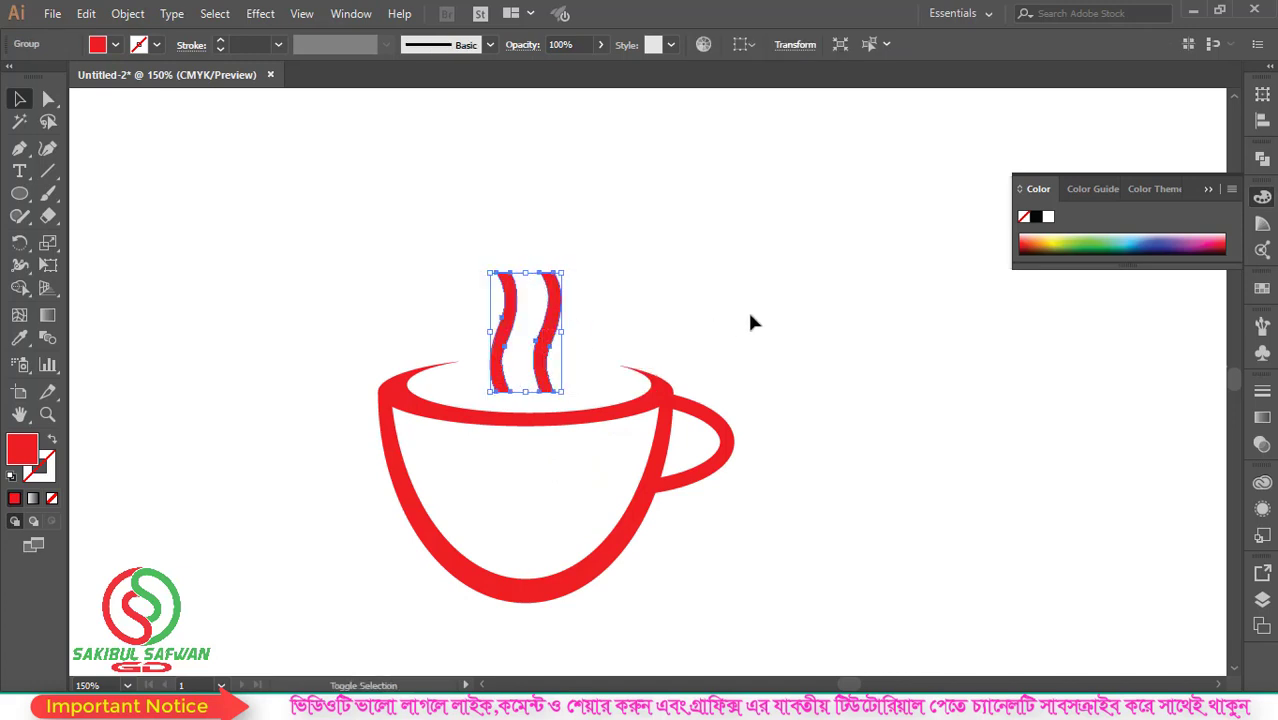
left_click(747, 309)
left_click(538, 350)
left_click_drag(526, 280, 526, 292)
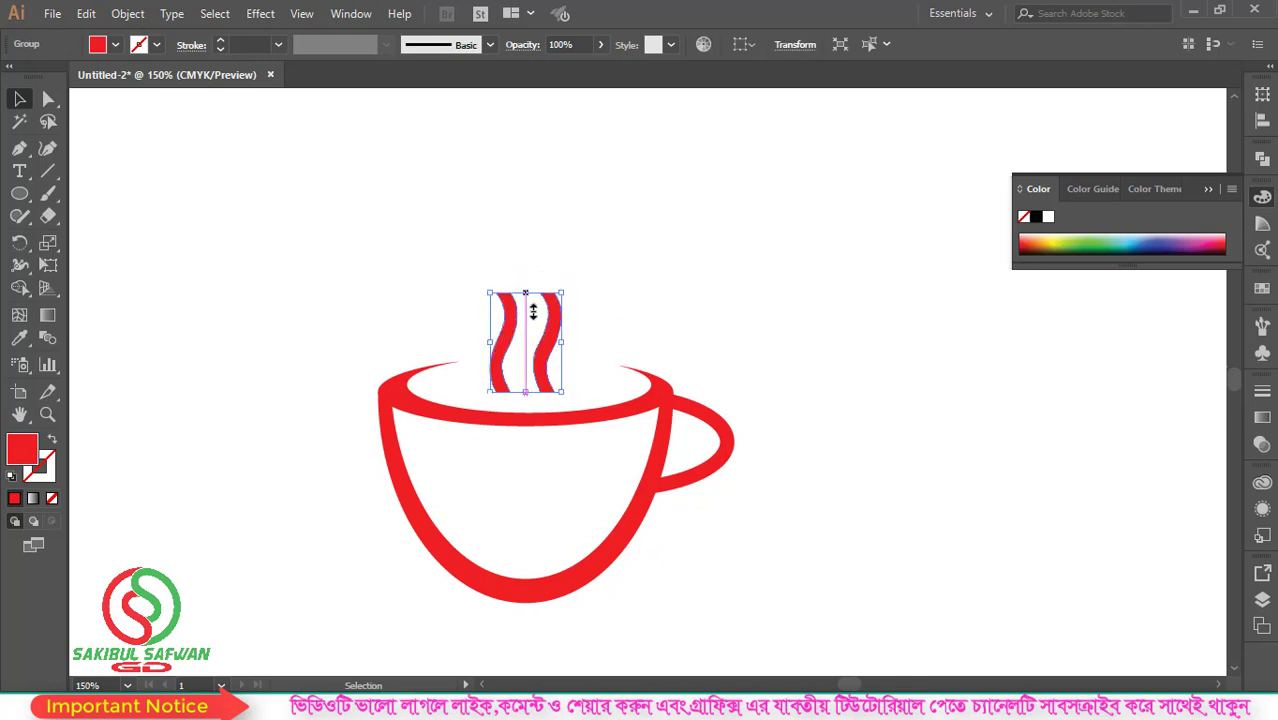
left_click_drag(543, 375, 543, 358)
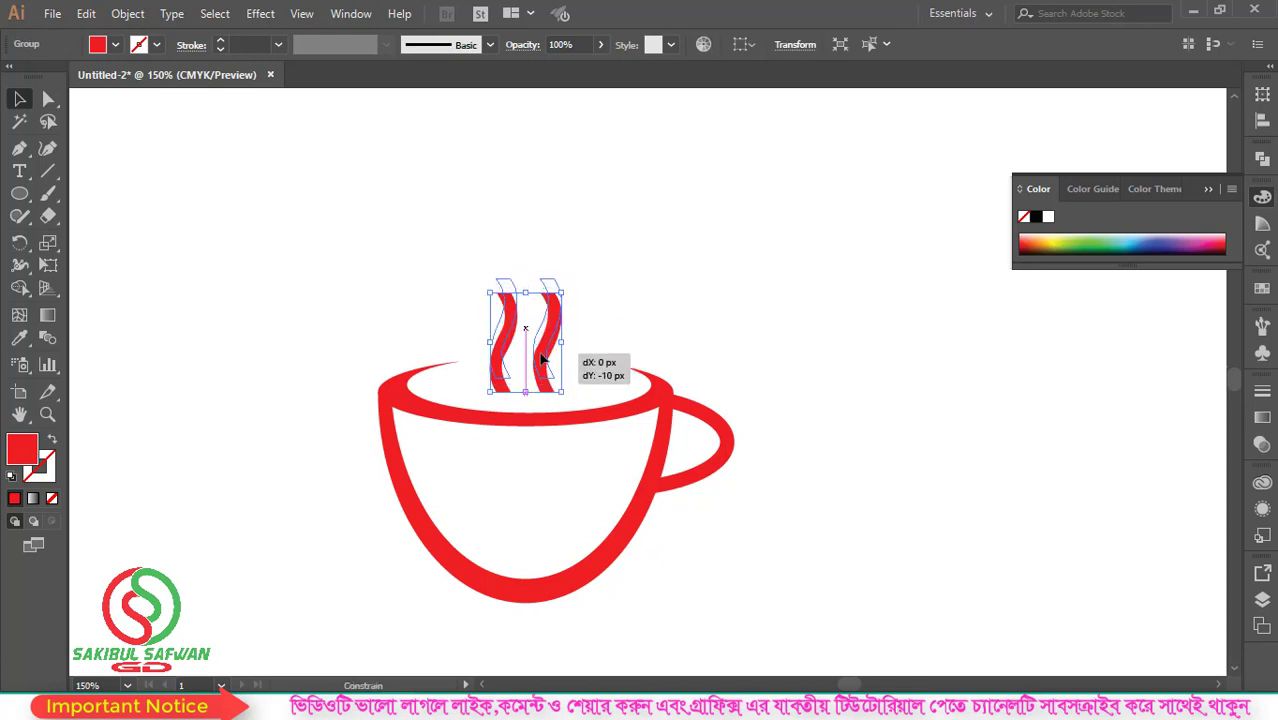
left_click(794, 292)
scroll(500, 395, "down", 1)
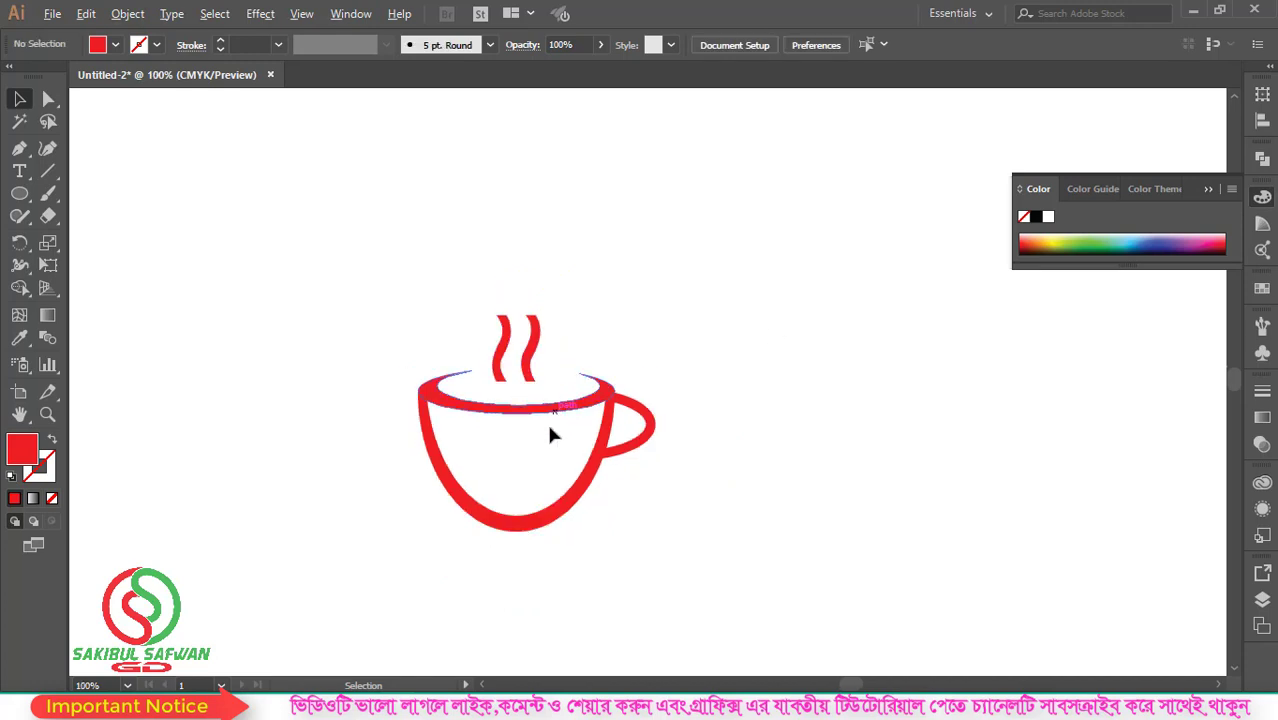
scroll(550, 433, "down", 3)
scroll(550, 440, "down", 1)
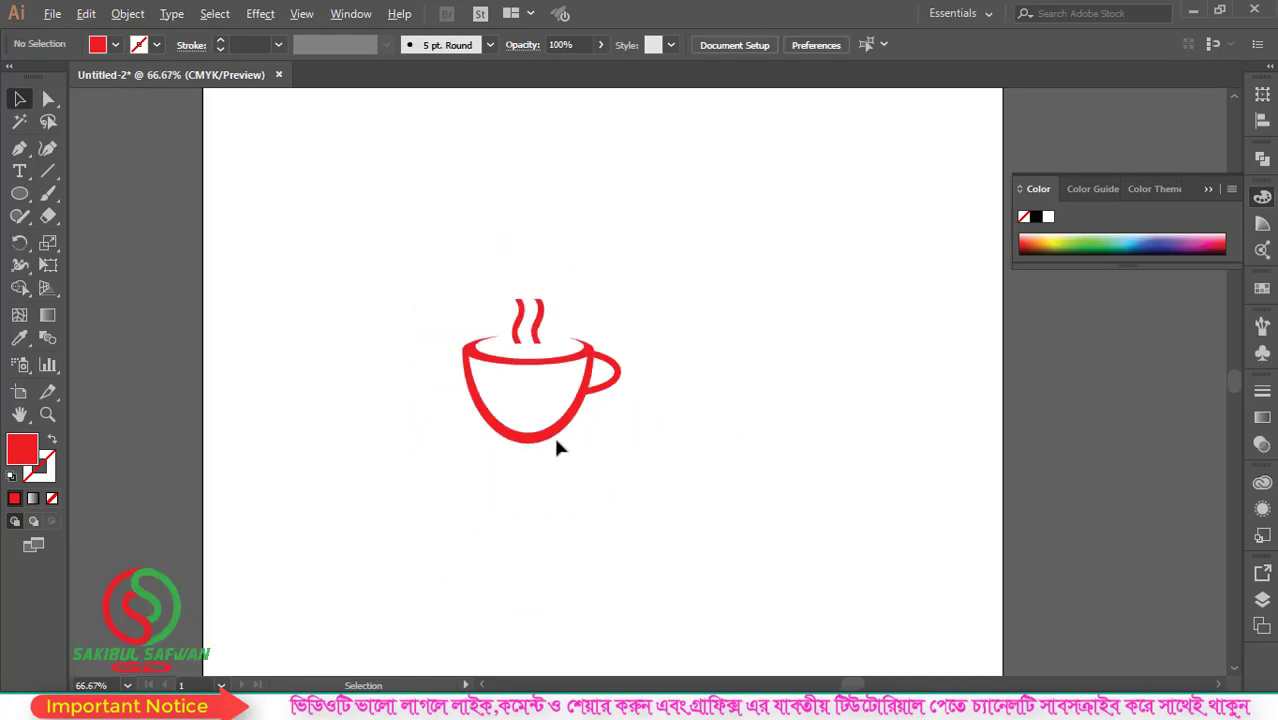
scroll(556, 435, "down", 2)
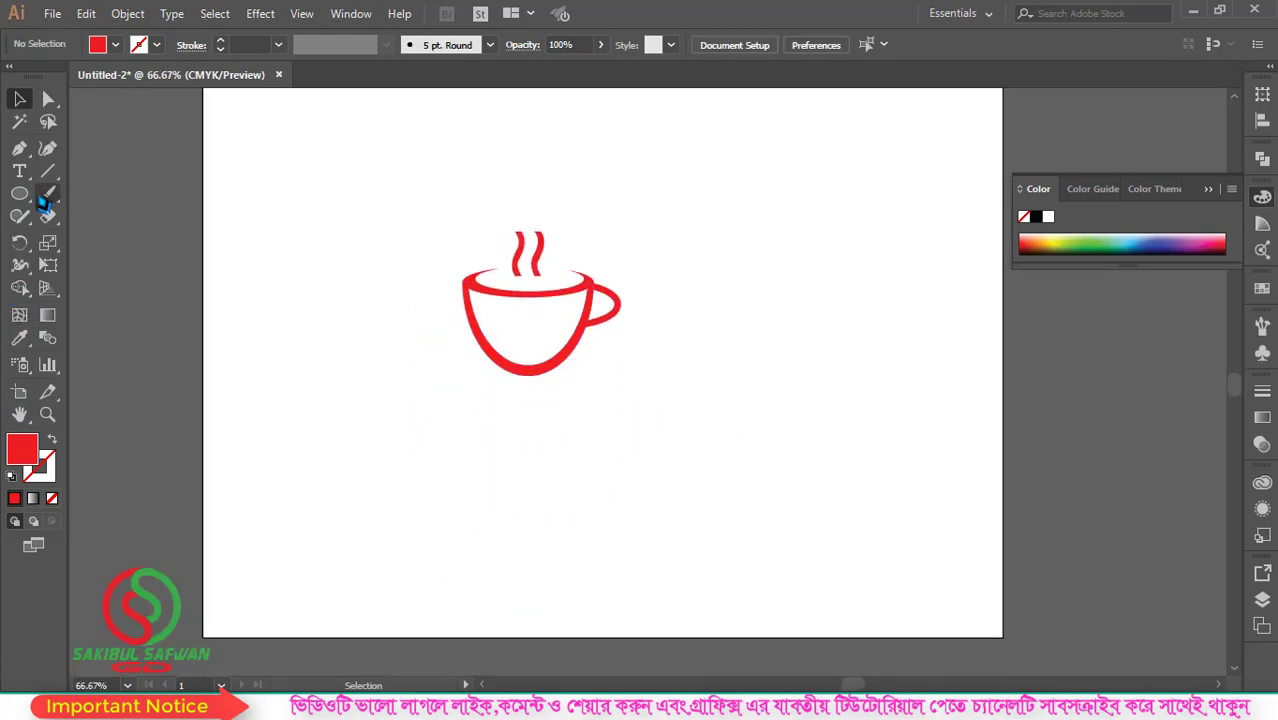
- Draw a wide, flat red ellipse below the cup
left_click_drag(19, 193, 145, 228)
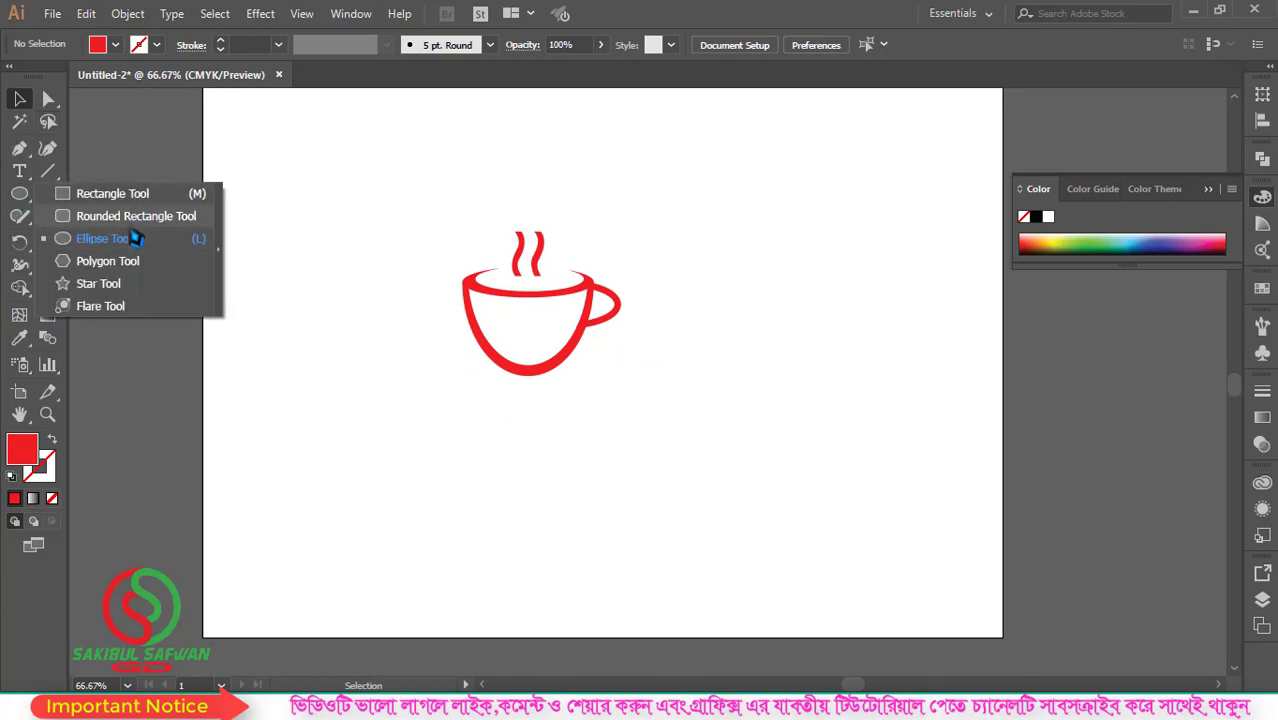
left_click(104, 239)
mouse_move(427, 352)
left_mouse_down()
mouse_move(704, 438)
mouse_move(657, 425)
left_mouse_up()
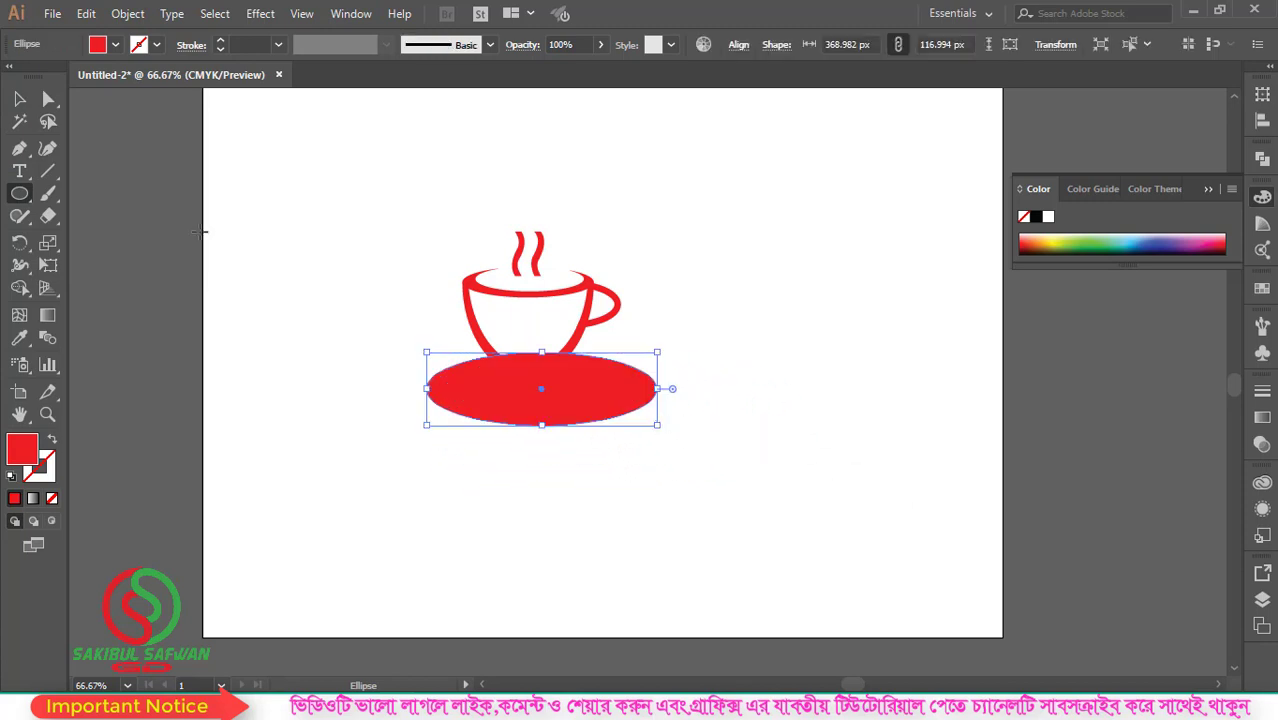
key("v")
left_click_drag(565, 403, 622, 505)
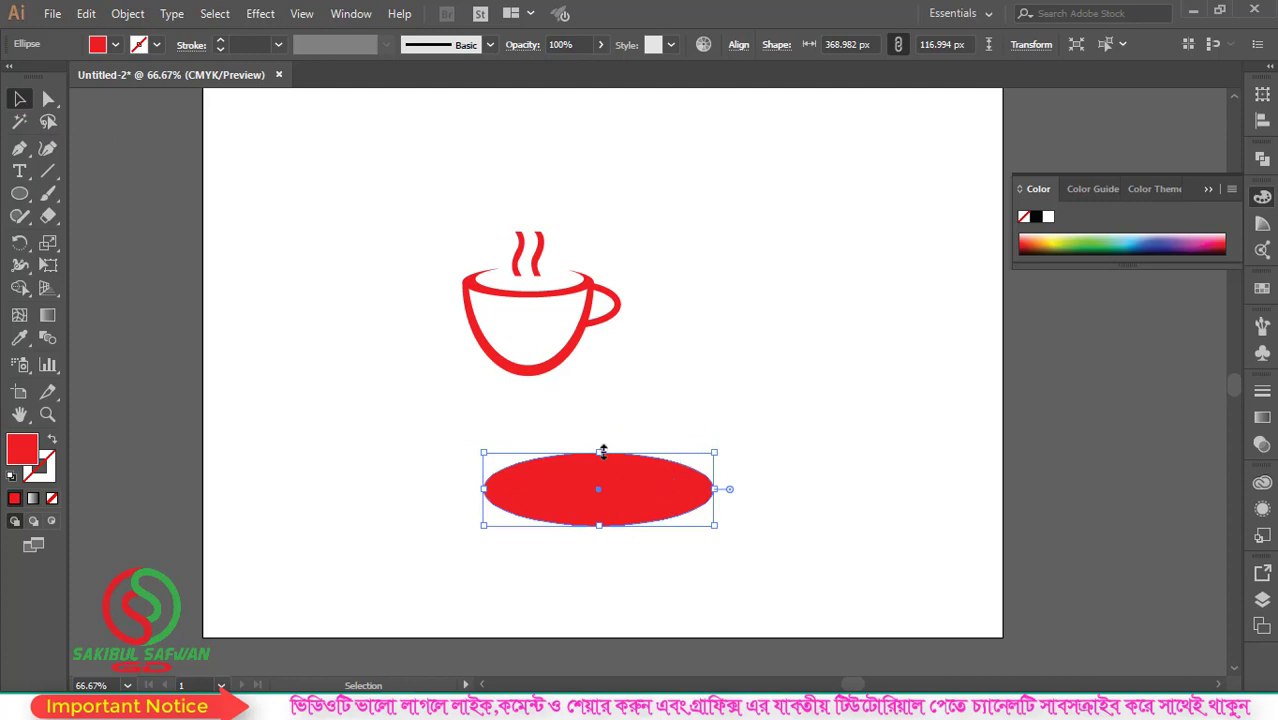
left_click_drag(602, 452, 602, 463)
left_click(786, 400)
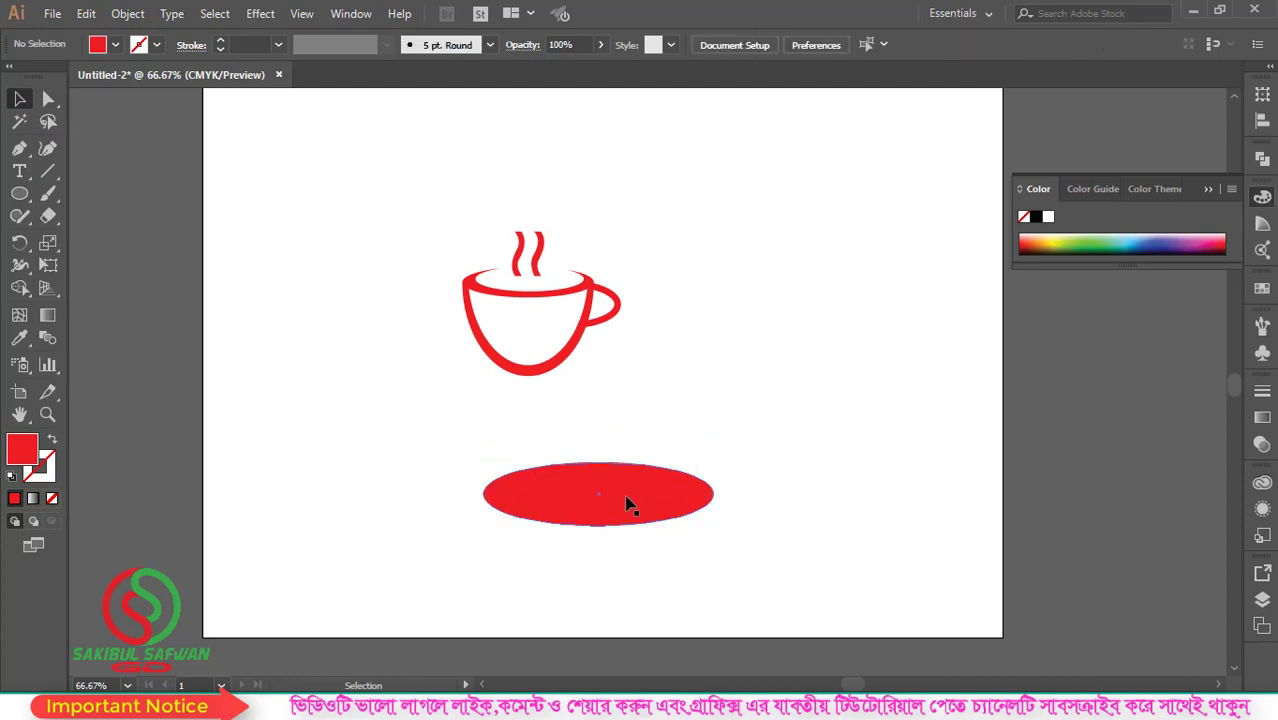
- Add a smaller white ellipse copy inside, positioned and enlarged over the ring's top
left_click(626, 505)
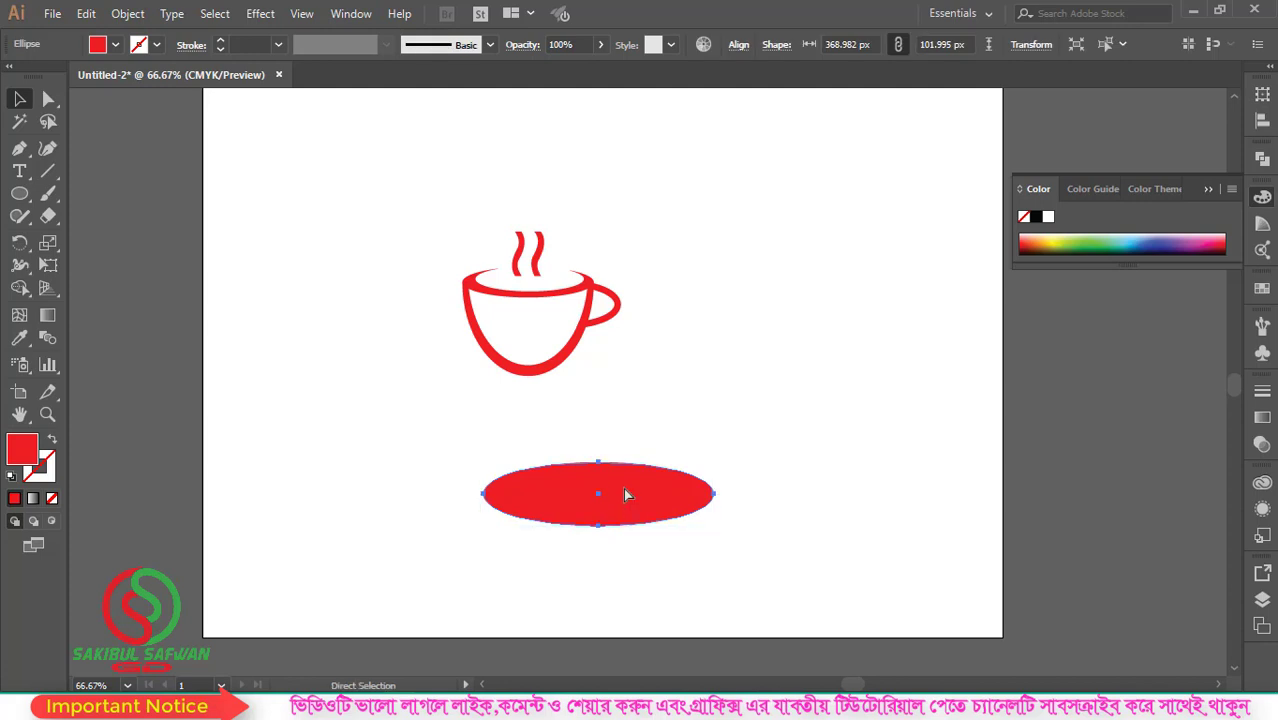
left_click_drag(713, 463, 698, 470)
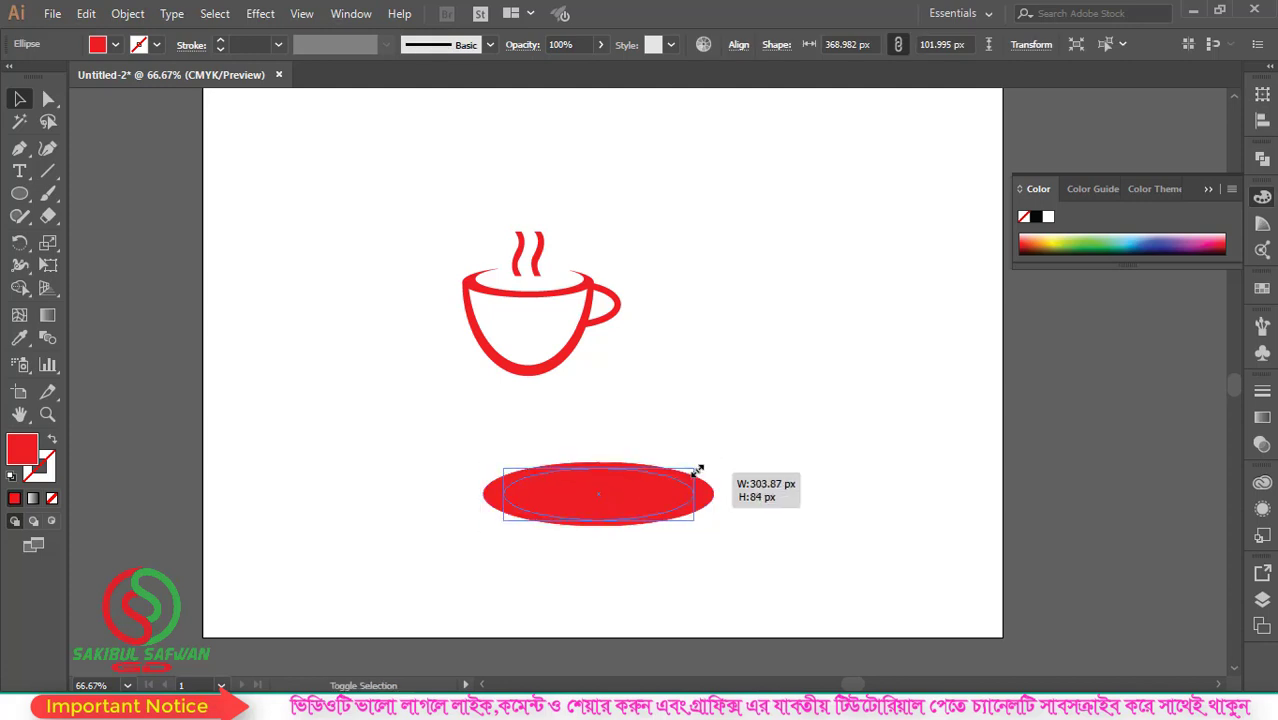
left_click(19, 337)
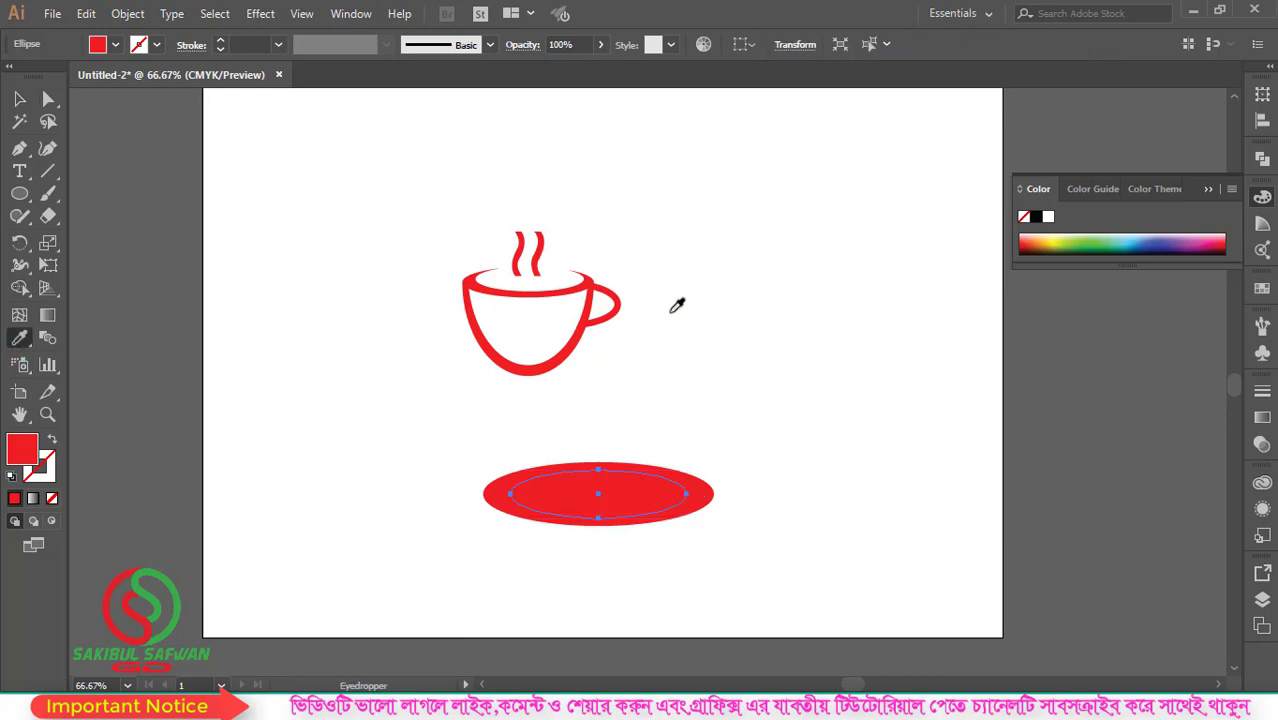
left_click(764, 497)
left_click(19, 98)
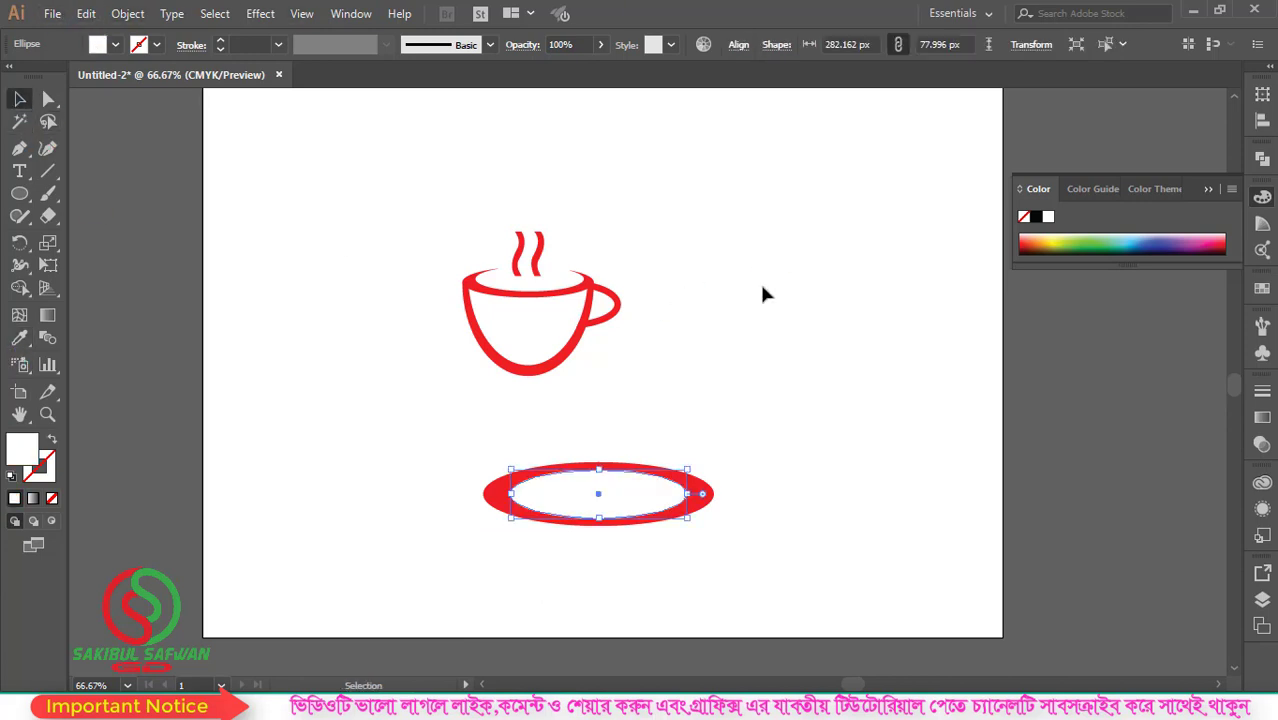
left_click(762, 293)
scroll(668, 491, "up", 1)
left_click_drag(602, 513, 602, 500)
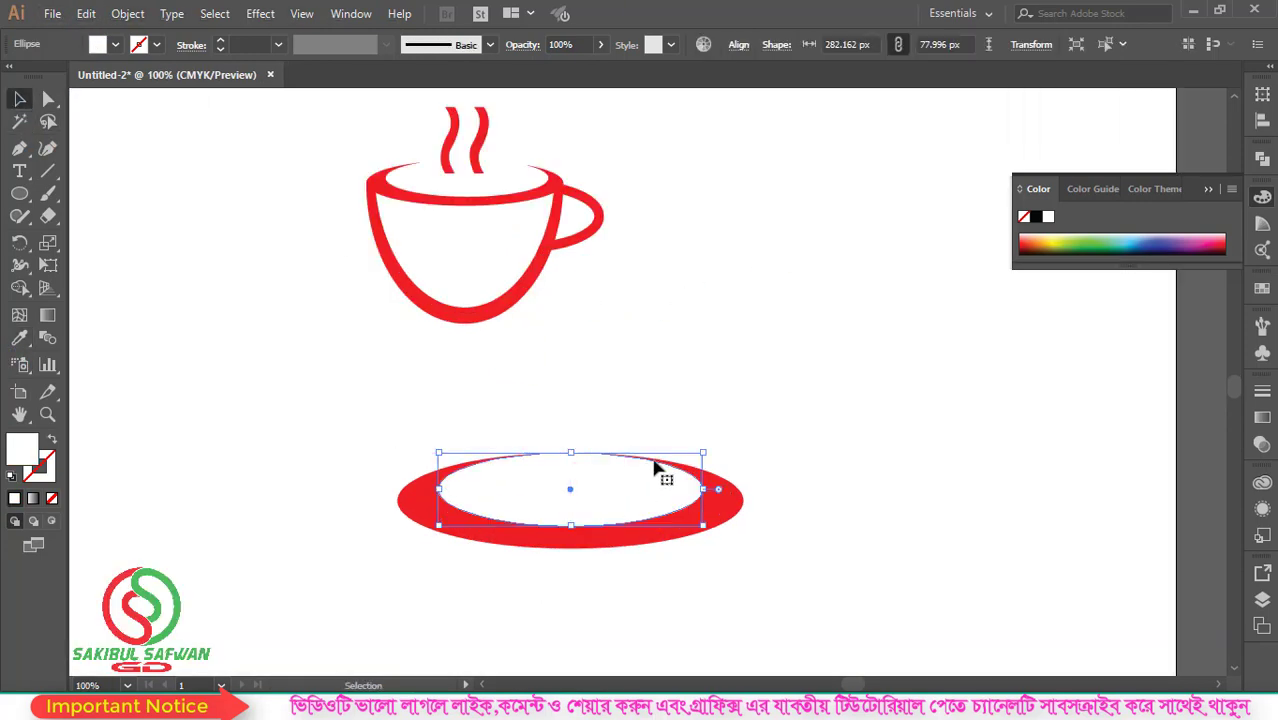
left_click(813, 465)
left_click(619, 491)
left_click_drag(703, 452, 745, 452)
left_click(772, 455)
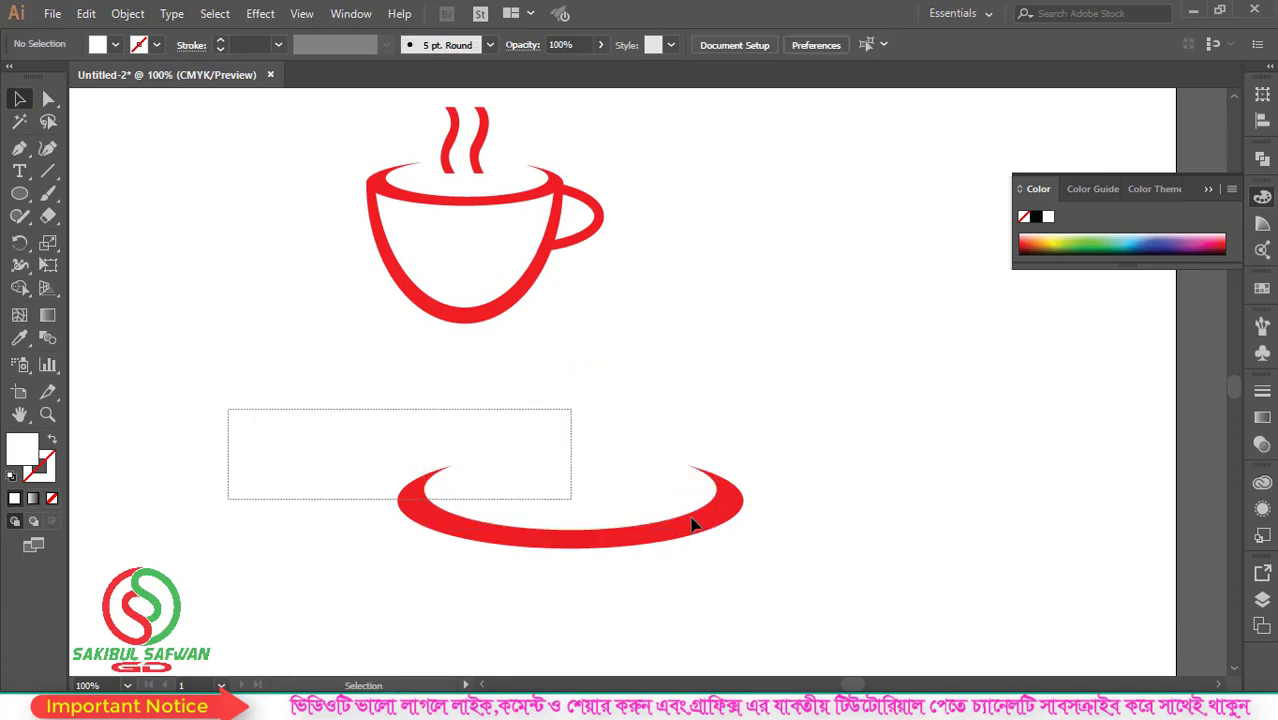
- Cut away the white area with Shape Builder, leaving a red crescent
left_click_drag(228, 408, 903, 570)
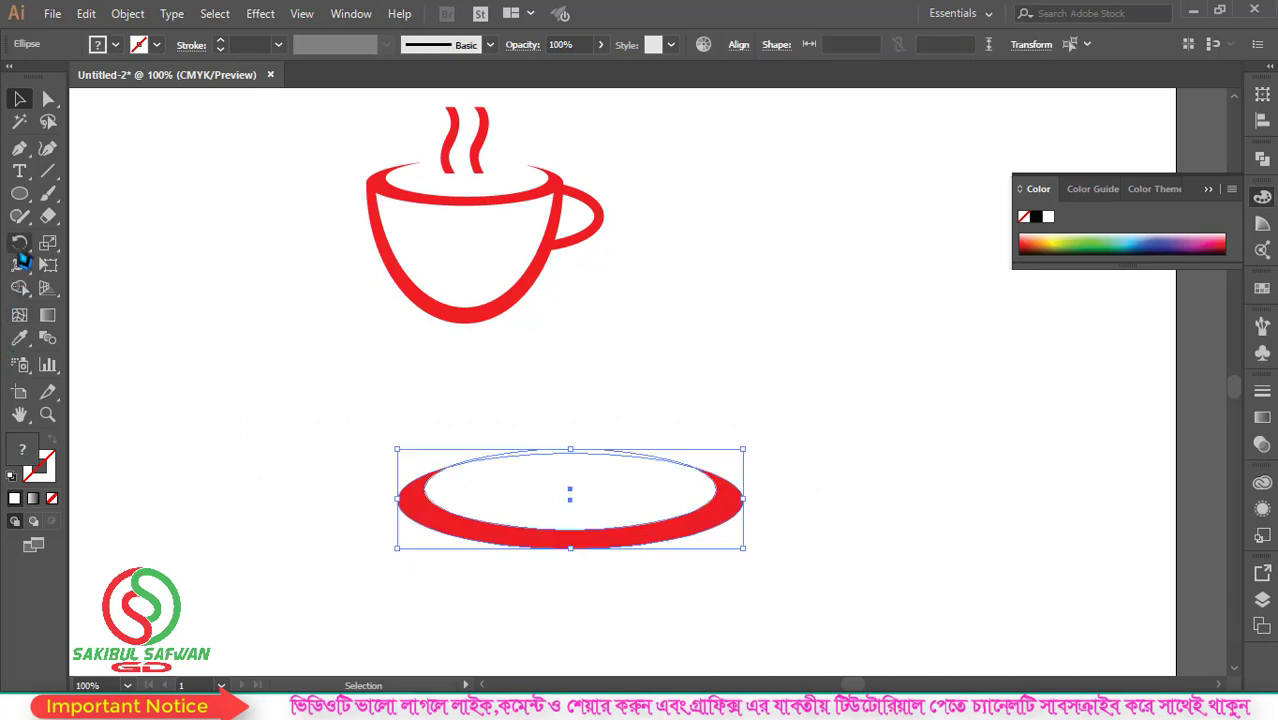
left_click(19, 242)
left_click(19, 288)
left_click(19, 288)
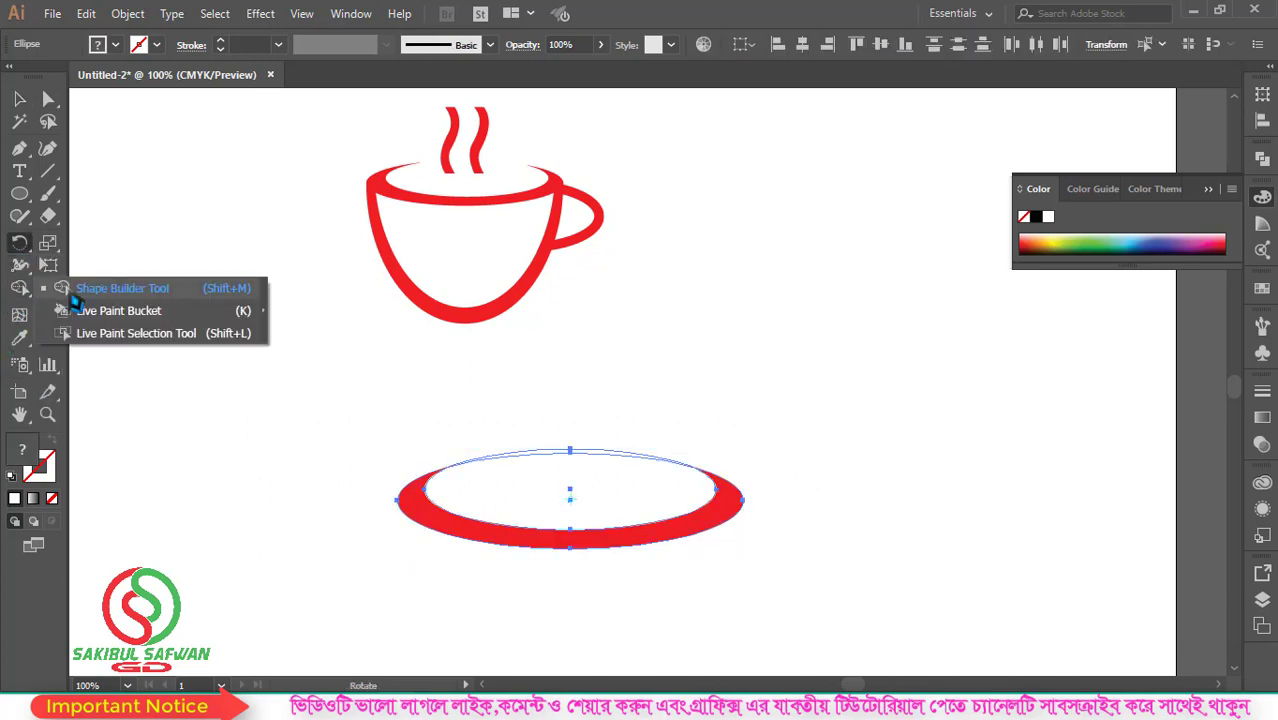
left_click_drag(655, 406, 592, 492)
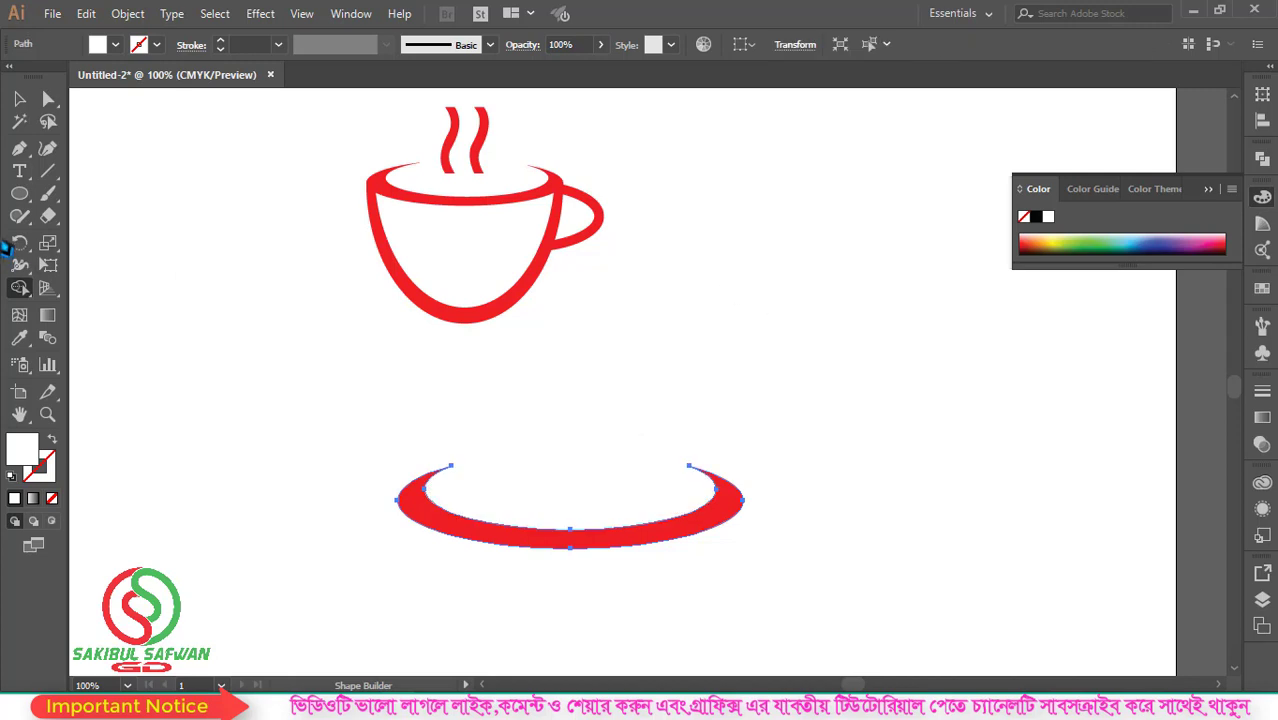
left_click(19, 98)
left_click(702, 503)
- Move the crescent saucer beneath the cup and narrow it to fit
mouse_move(707, 540)
left_mouse_down()
mouse_move(634, 457)
mouse_move(604, 352)
mouse_move(655, 334)
mouse_move(630, 334)
left_mouse_up()
left_click(545, 503)
left_click(642, 348)
left_click_drag(524, 359, 524, 348)
- Fill the cup and steam with a brown swatch
left_click(521, 477)
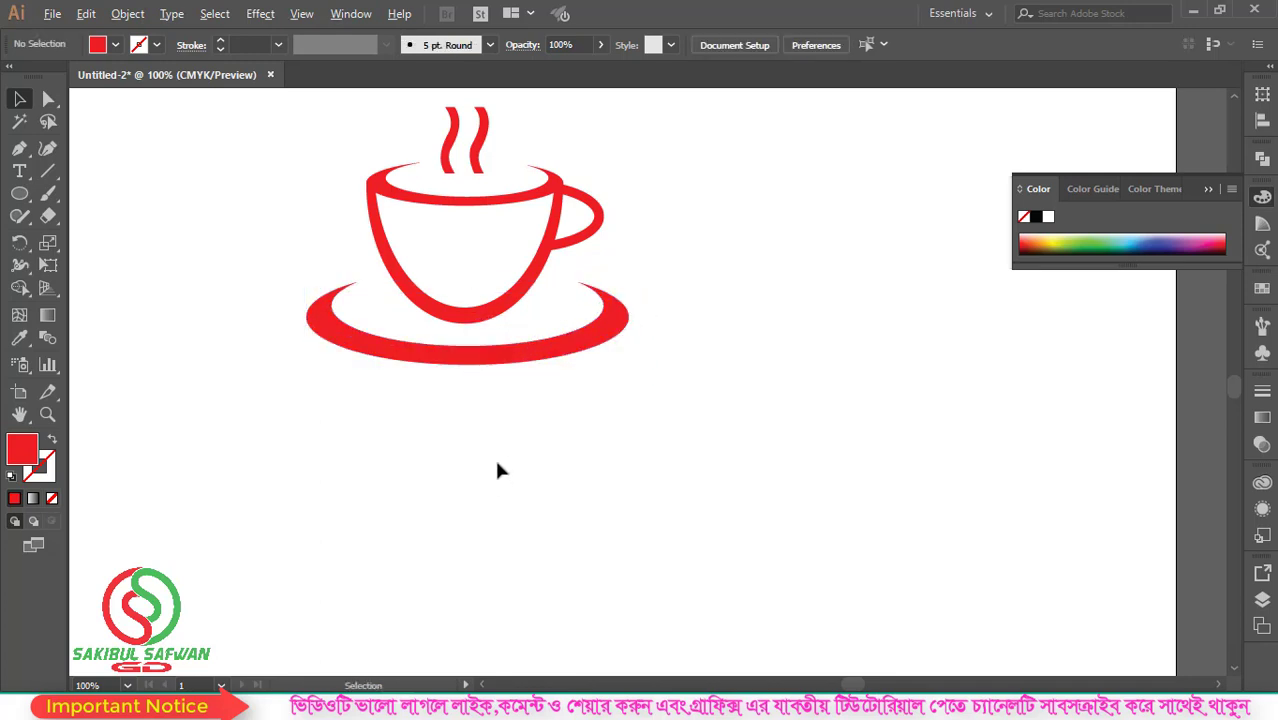
scroll(494, 456, "down", 1)
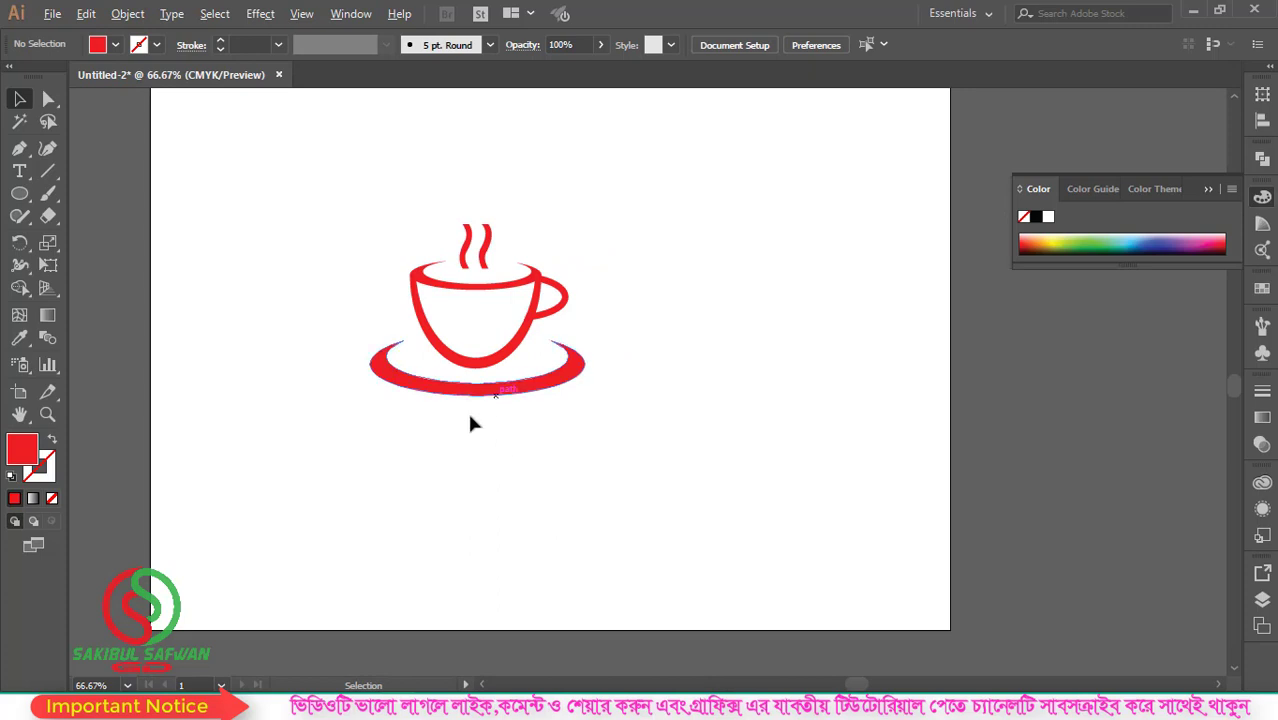
scroll(462, 412, "up", 1)
scroll(460, 418, "up", 2)
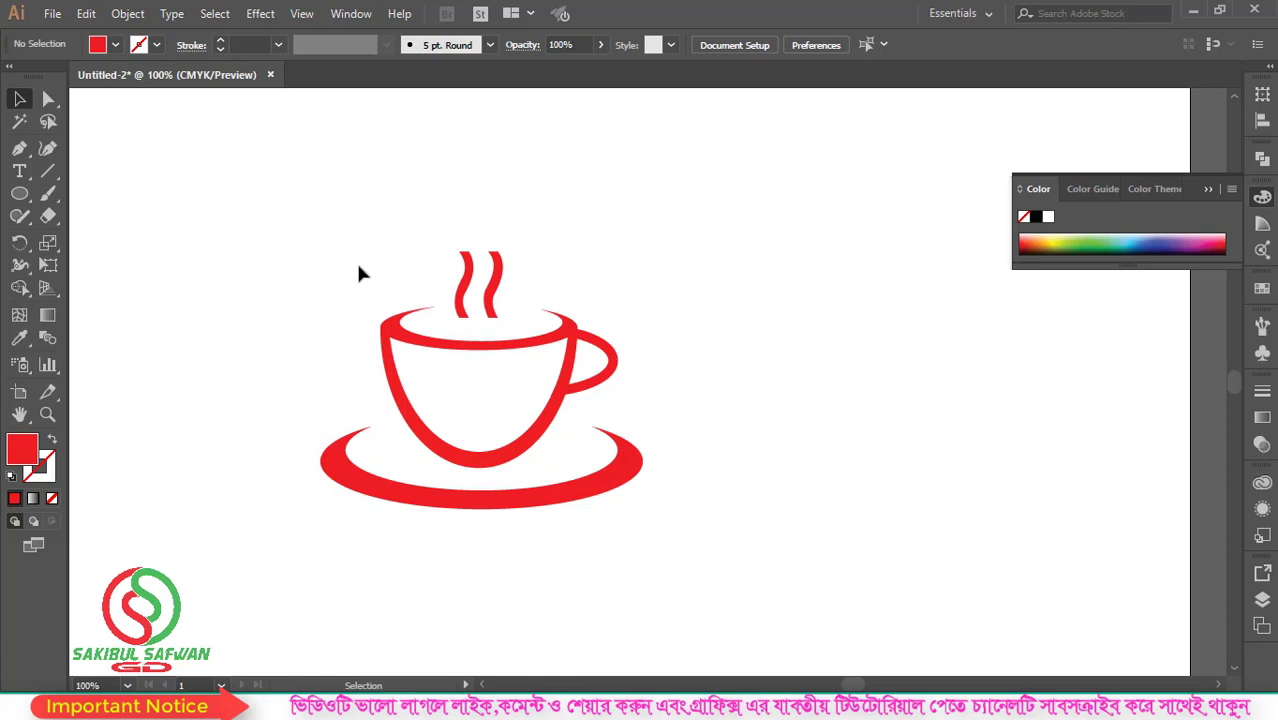
left_click_drag(358, 262, 622, 414)
left_click(885, 228)
left_click_drag(616, 251, 427, 373)
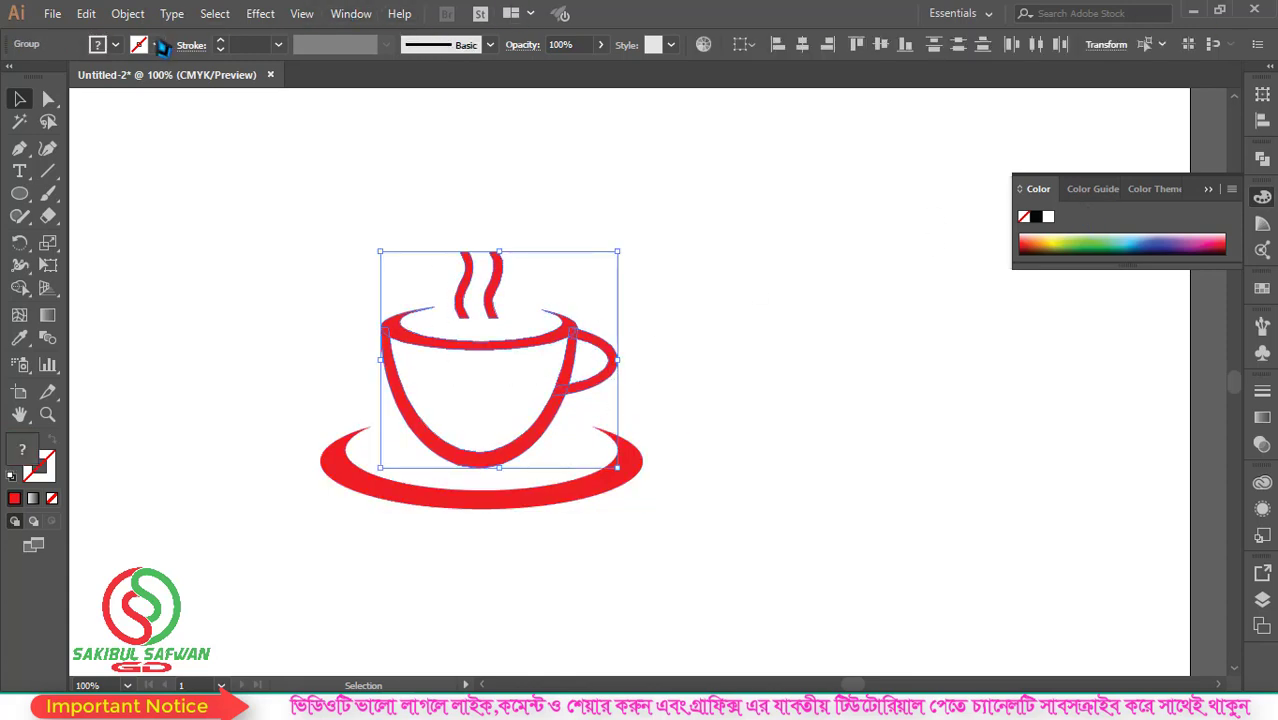
left_click(116, 45)
left_click(169, 103)
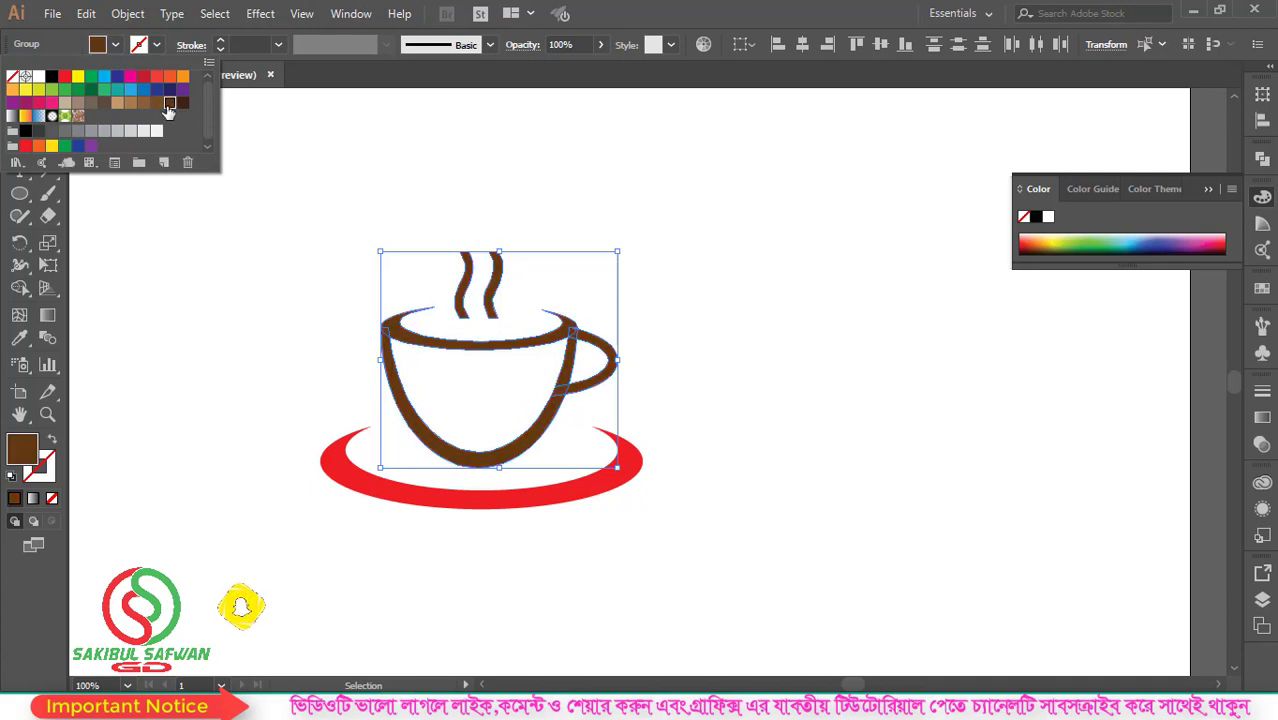
left_click(669, 200)
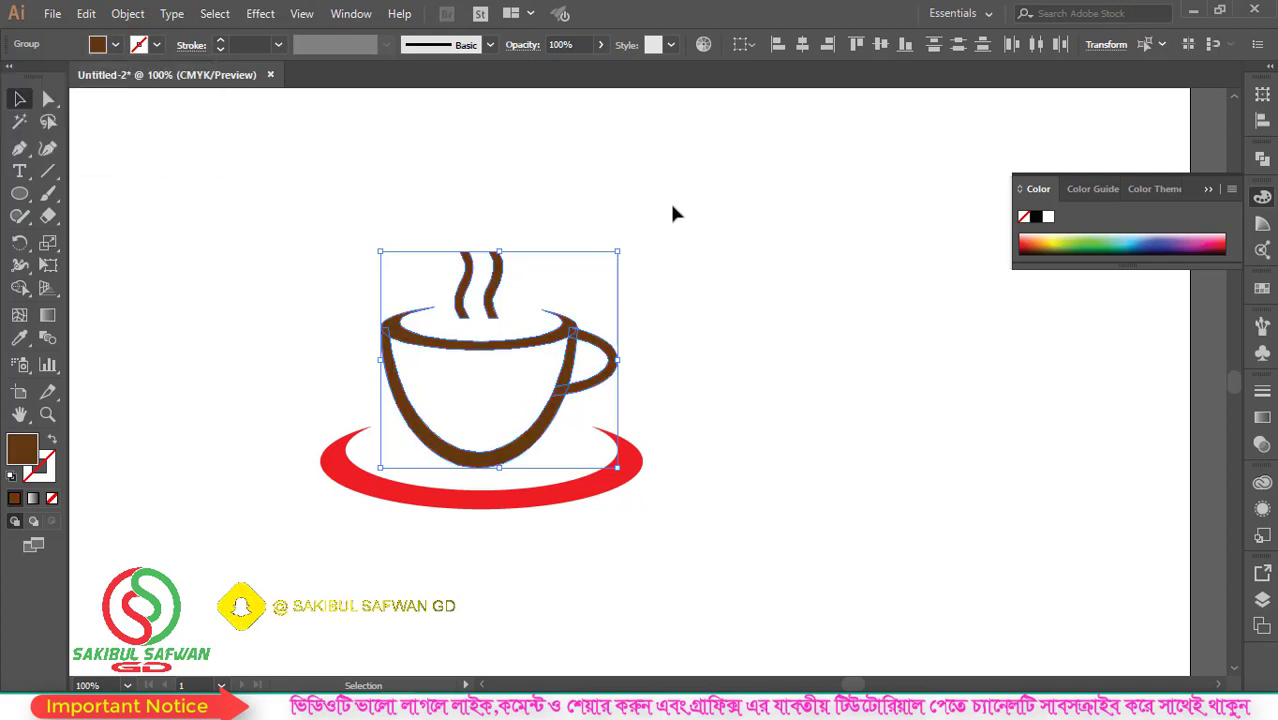
left_click(672, 432)
- Recolour the saucer with a dark brown fill swatch
left_click(462, 492)
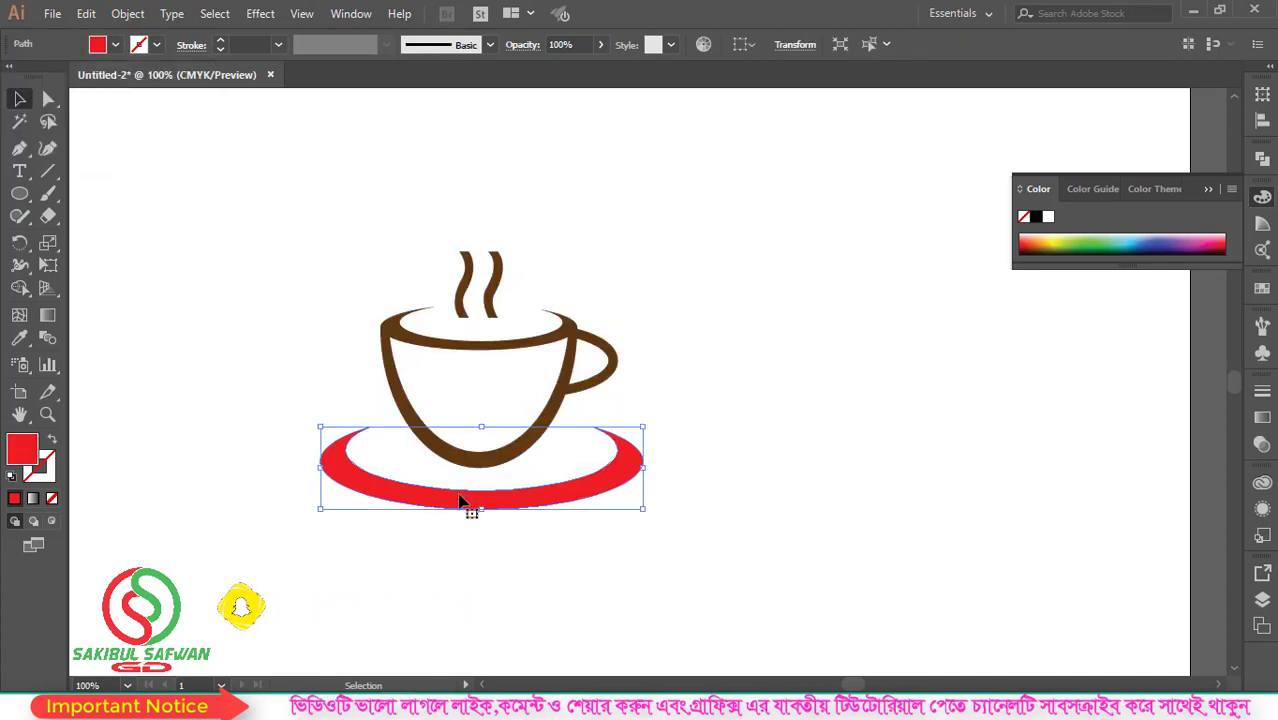
left_click(116, 45)
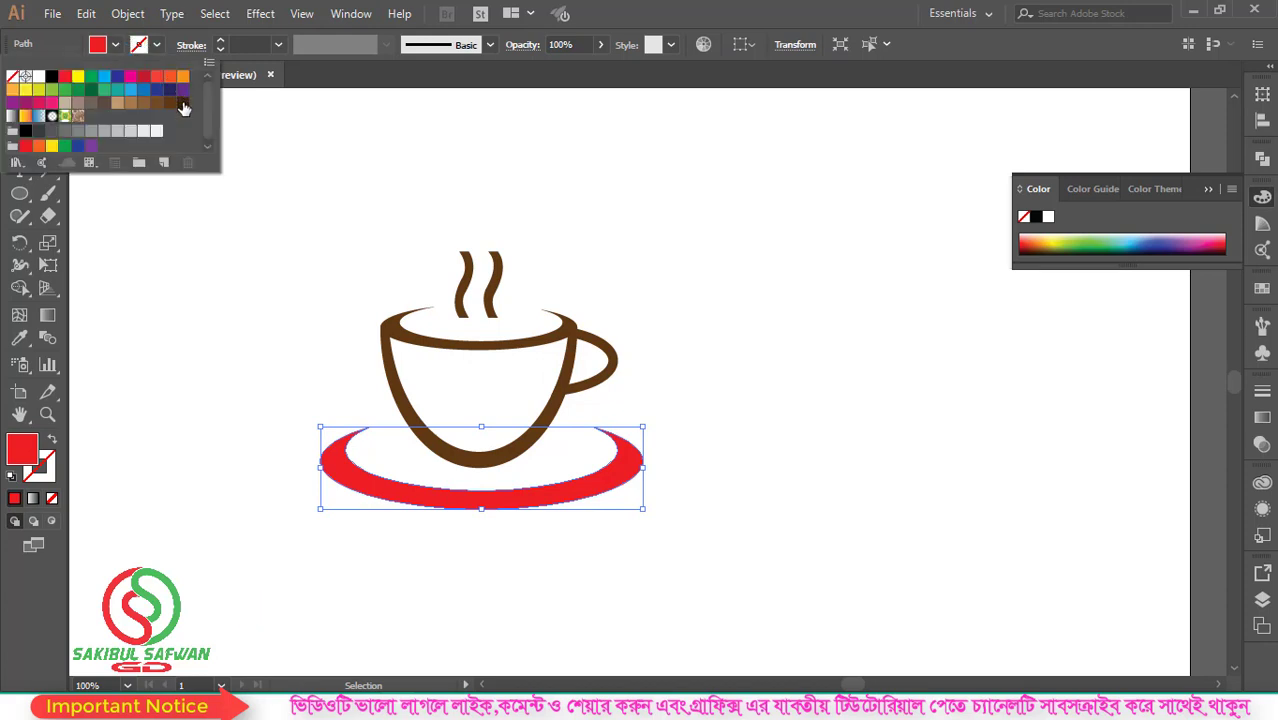
left_click(183, 107)
left_click(656, 288)
left_click(857, 300)
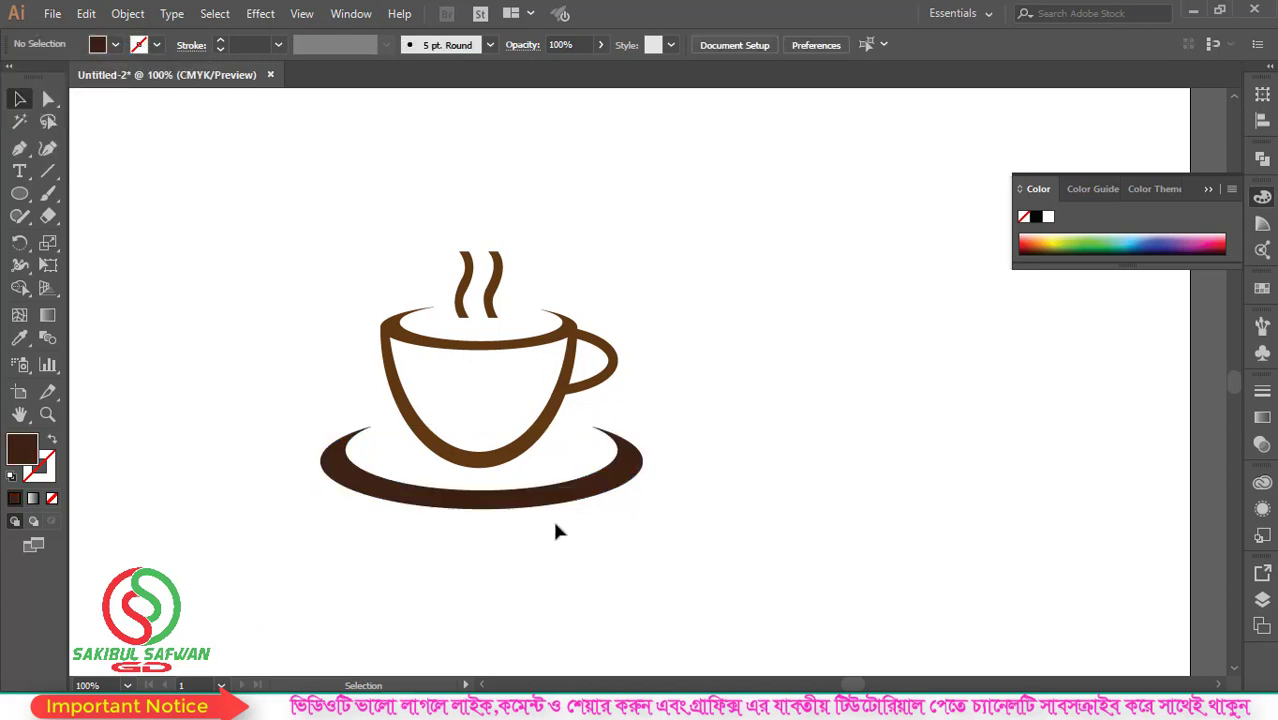
left_click(530, 503)
left_click(116, 46)
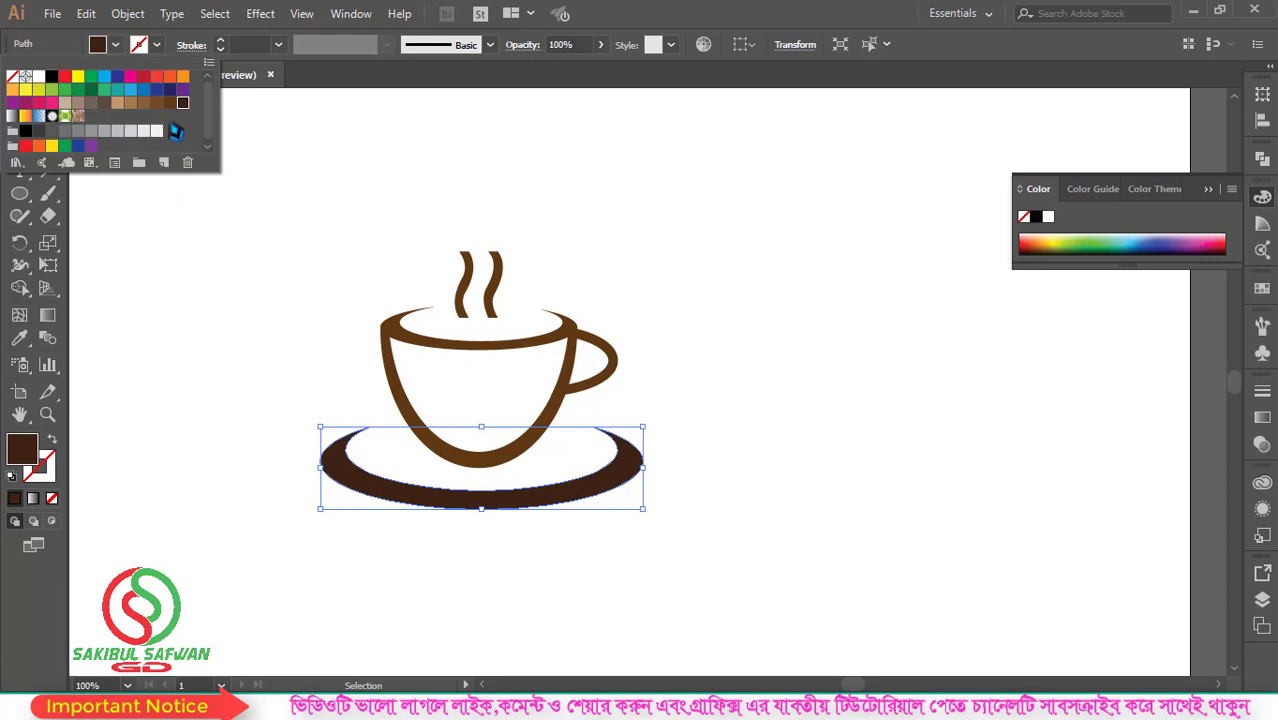
left_click(168, 104)
- Refill the cup and steam with a lighter brown swatch
left_click_drag(363, 246, 589, 369)
left_click(116, 45)
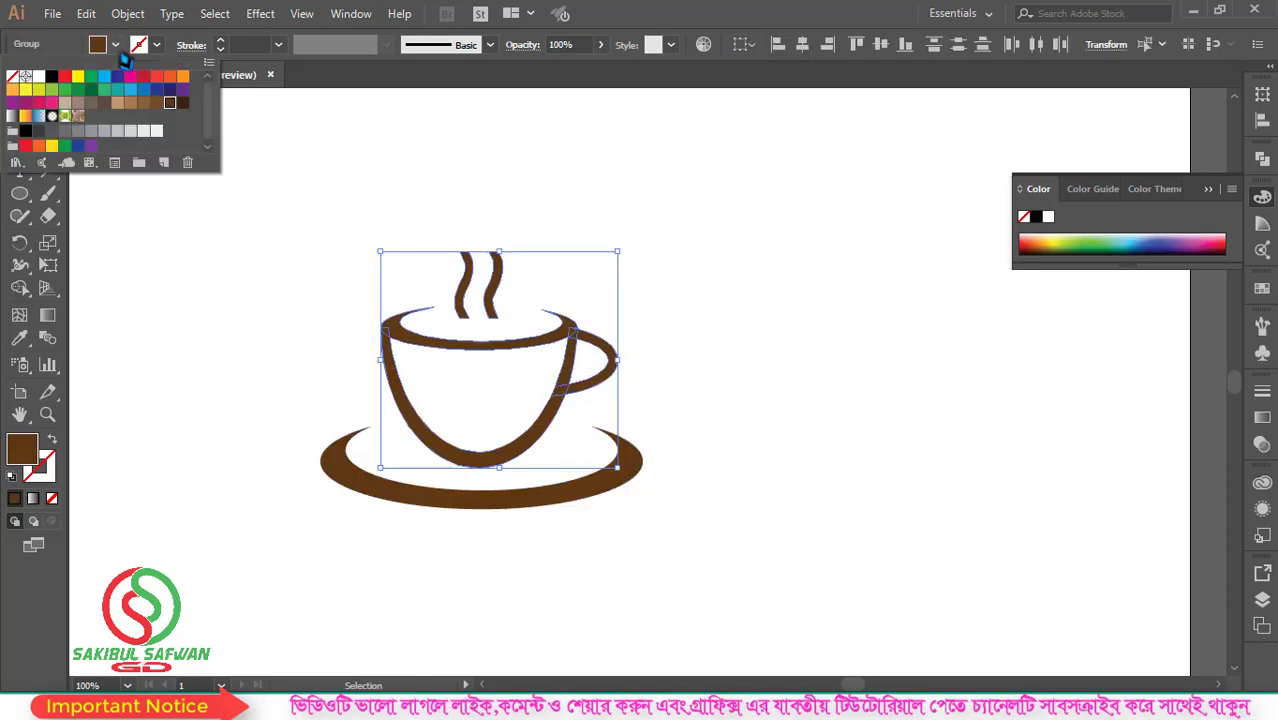
left_click(156, 103)
left_click(688, 368)
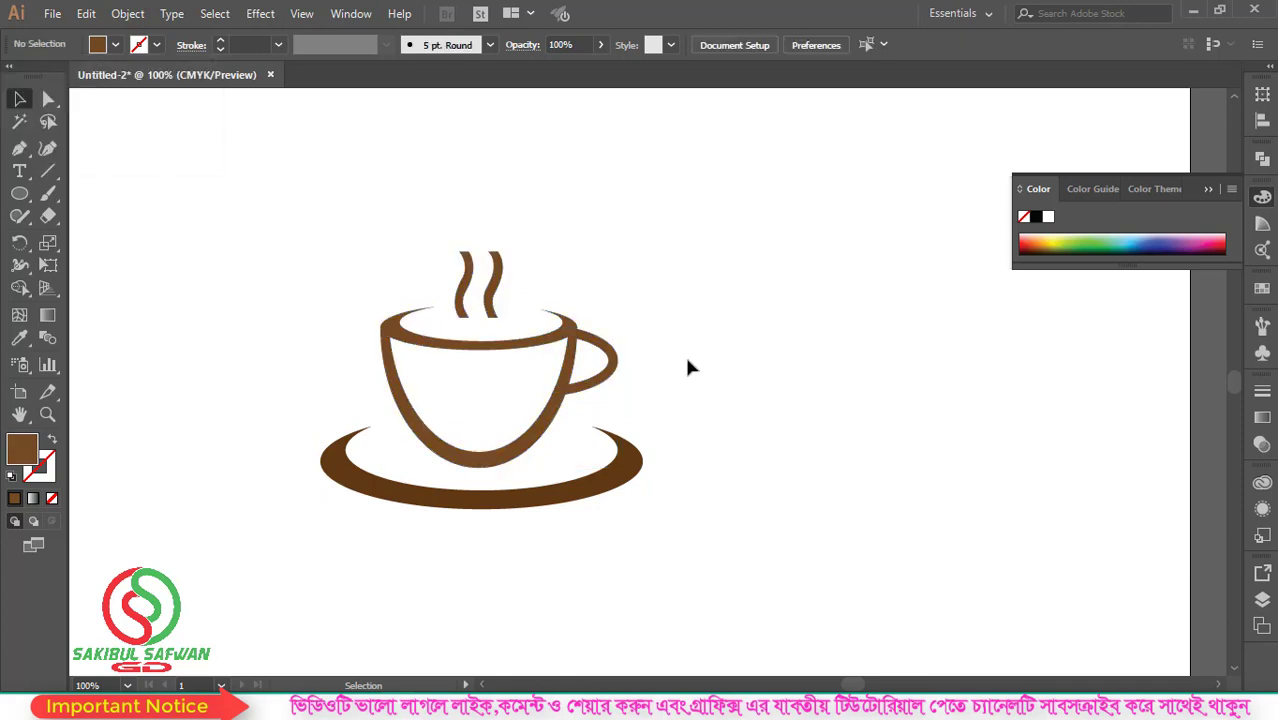
scroll(594, 415, "down", 1)
scroll(505, 378, "up", 1)
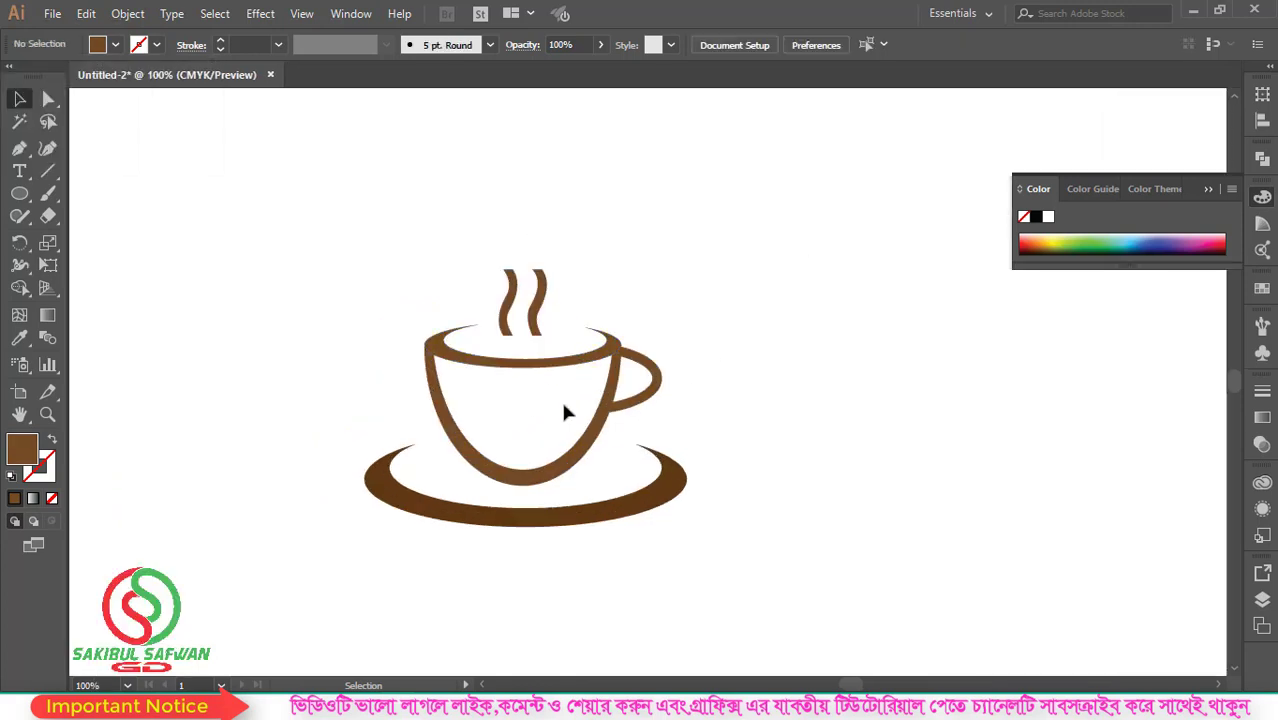
- Widen the cup group horizontally by dragging its side handle twice
left_click(610, 400)
scroll(602, 400, "up", 1)
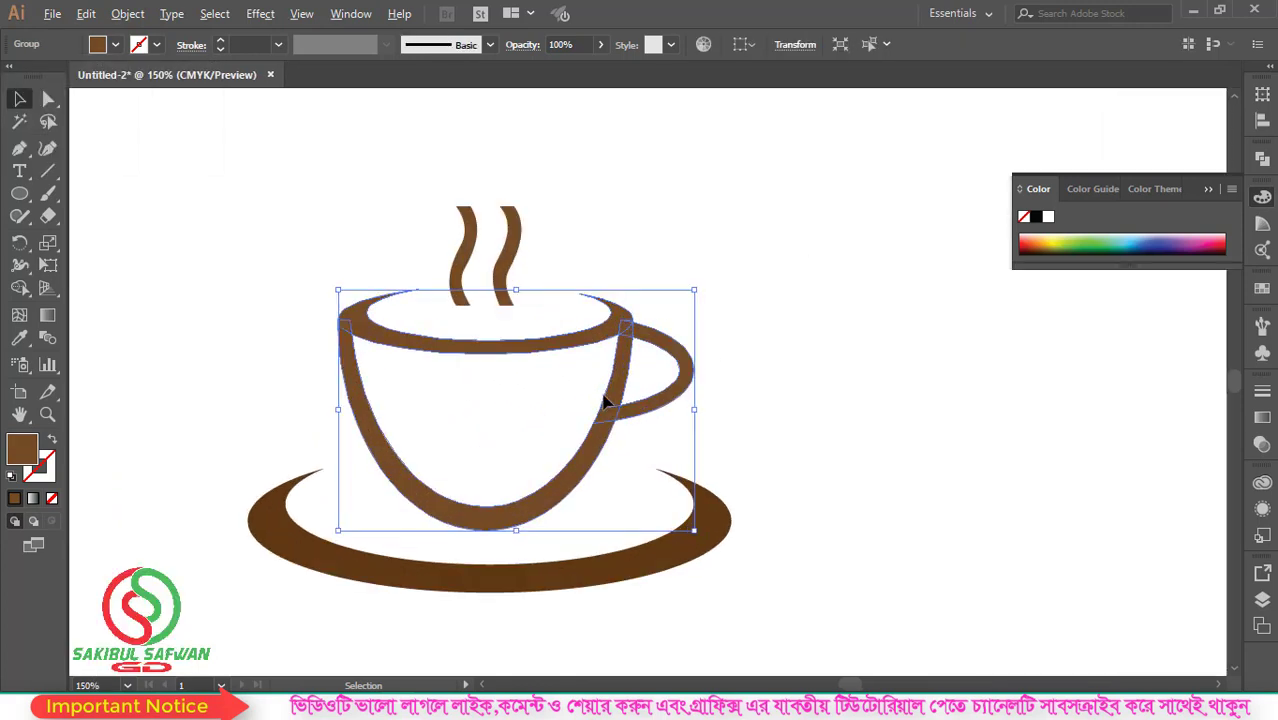
left_click_drag(696, 409, 710, 409)
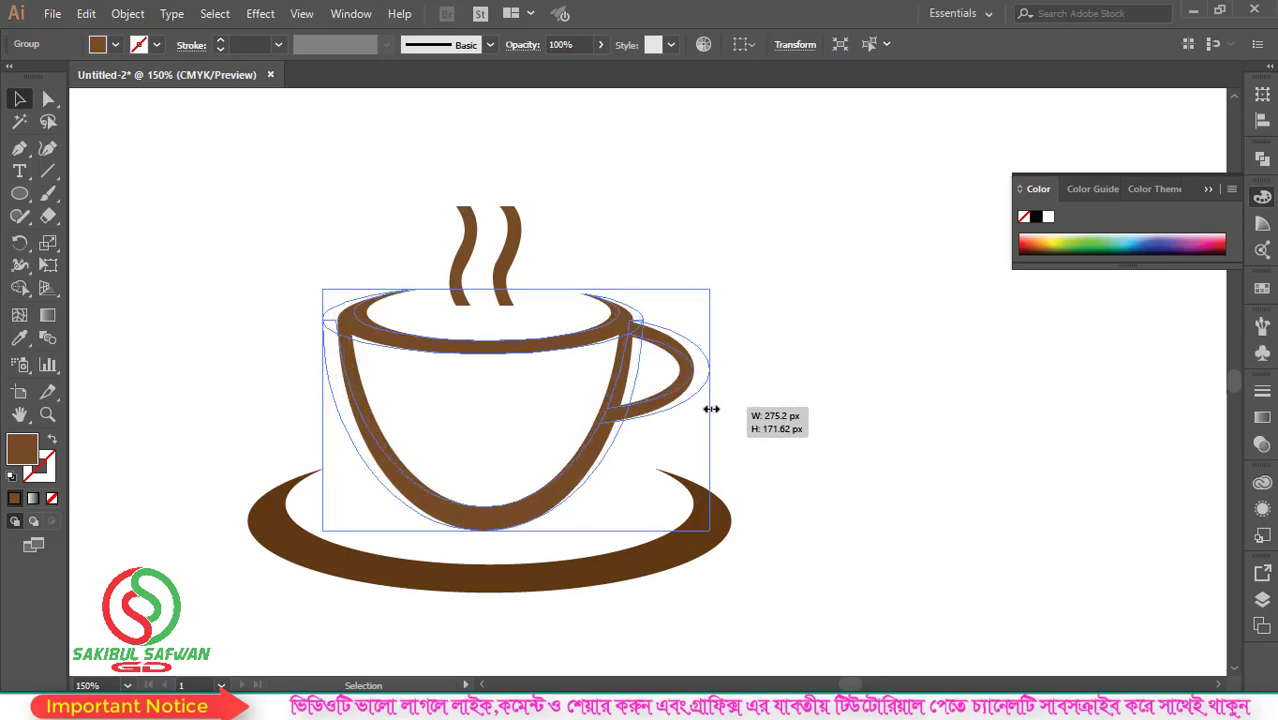
left_click(676, 488)
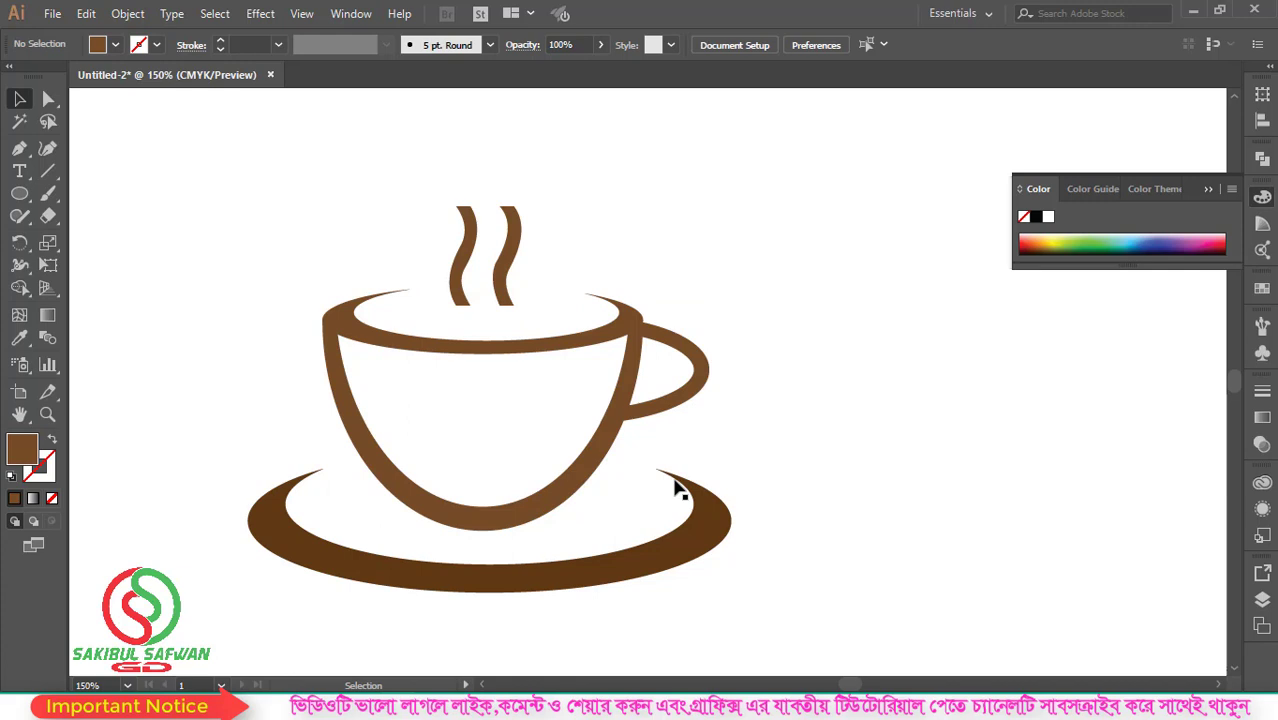
left_click(619, 441)
left_click_drag(710, 412, 719, 409)
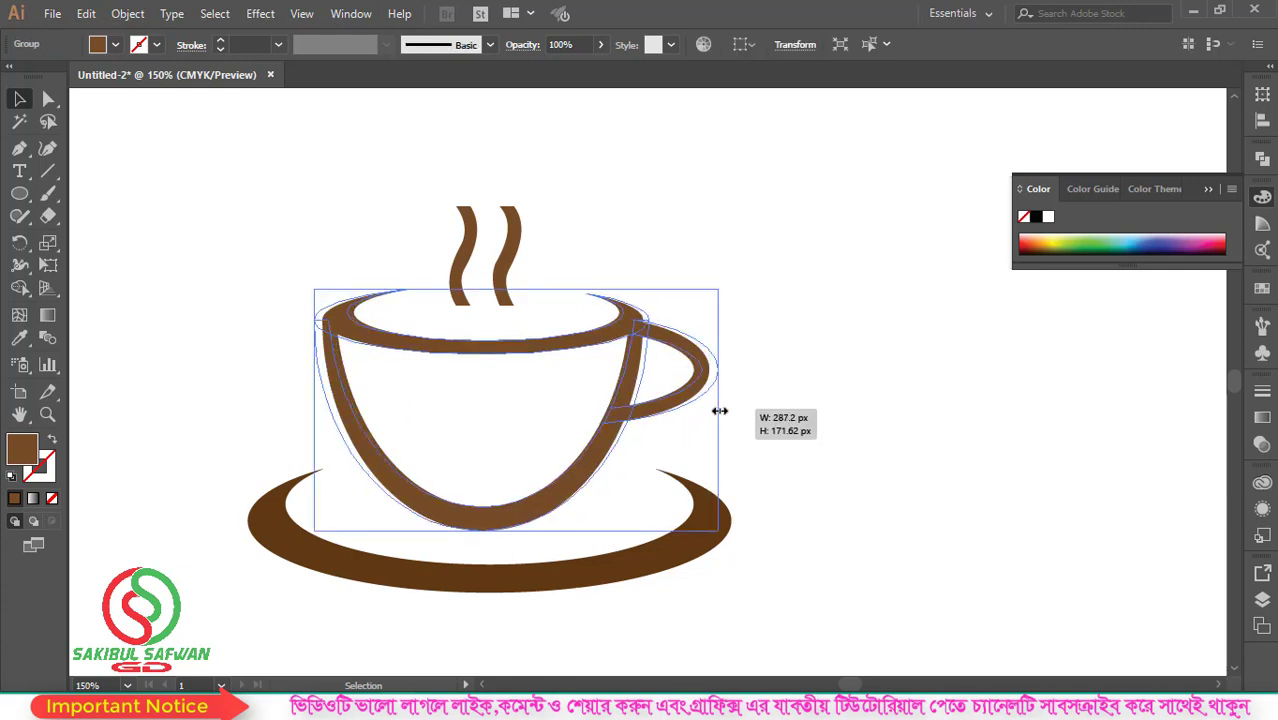
left_click(727, 366)
scroll(617, 484, "down", 2)
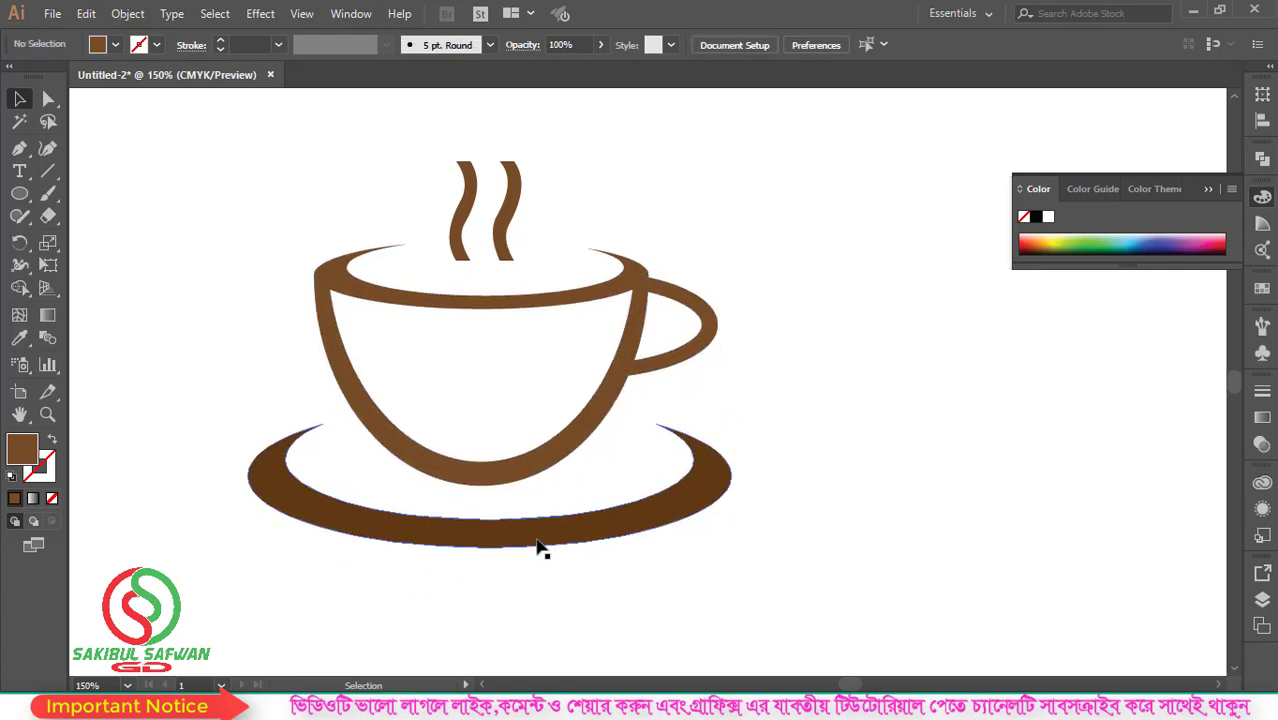
- Group the cup, steam and saucer and move the group up and right
left_click(542, 540)
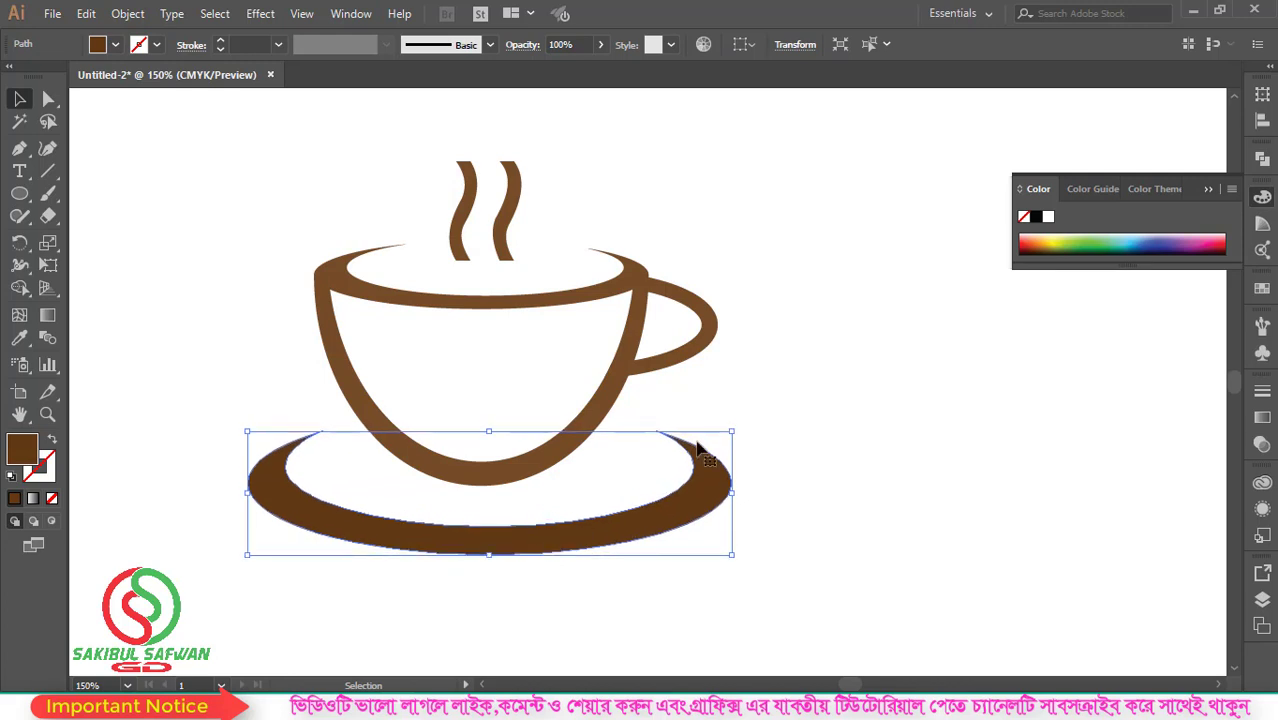
left_click(789, 400)
scroll(548, 393, "down", 1)
scroll(548, 393, "down", 1)
left_click_drag(321, 218, 709, 513)
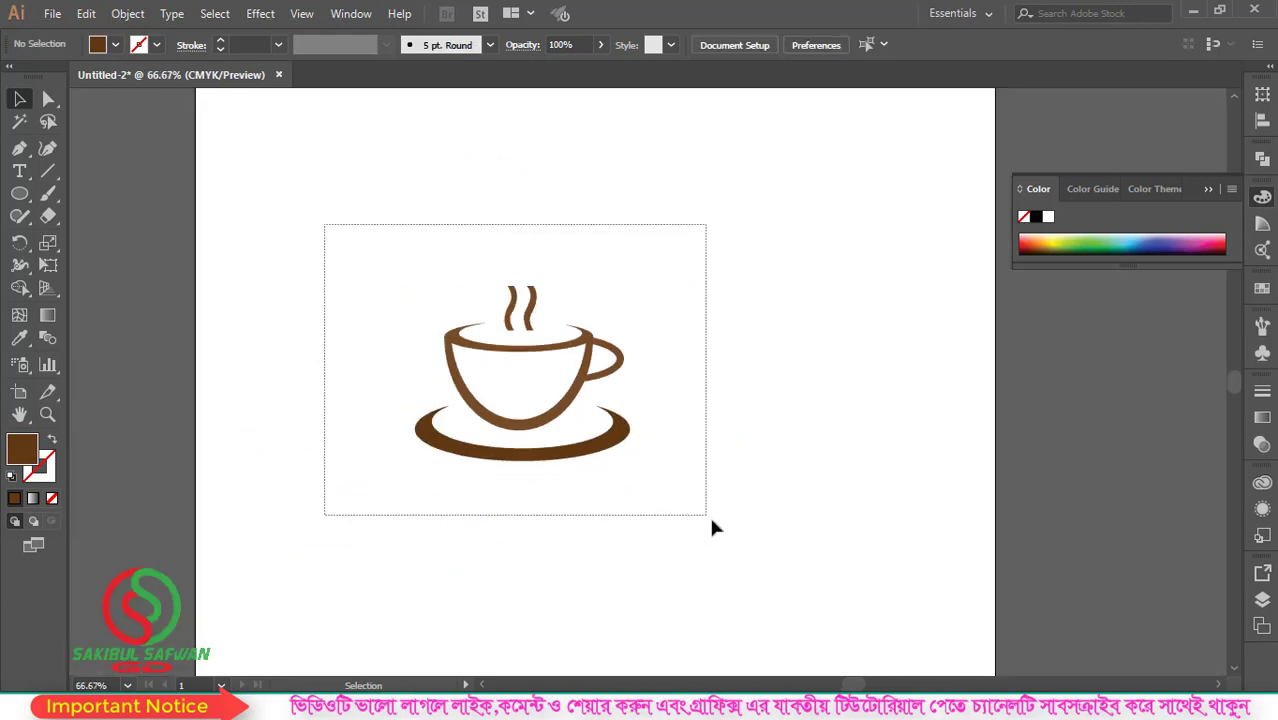
right_click(543, 349)
left_click(612, 464)
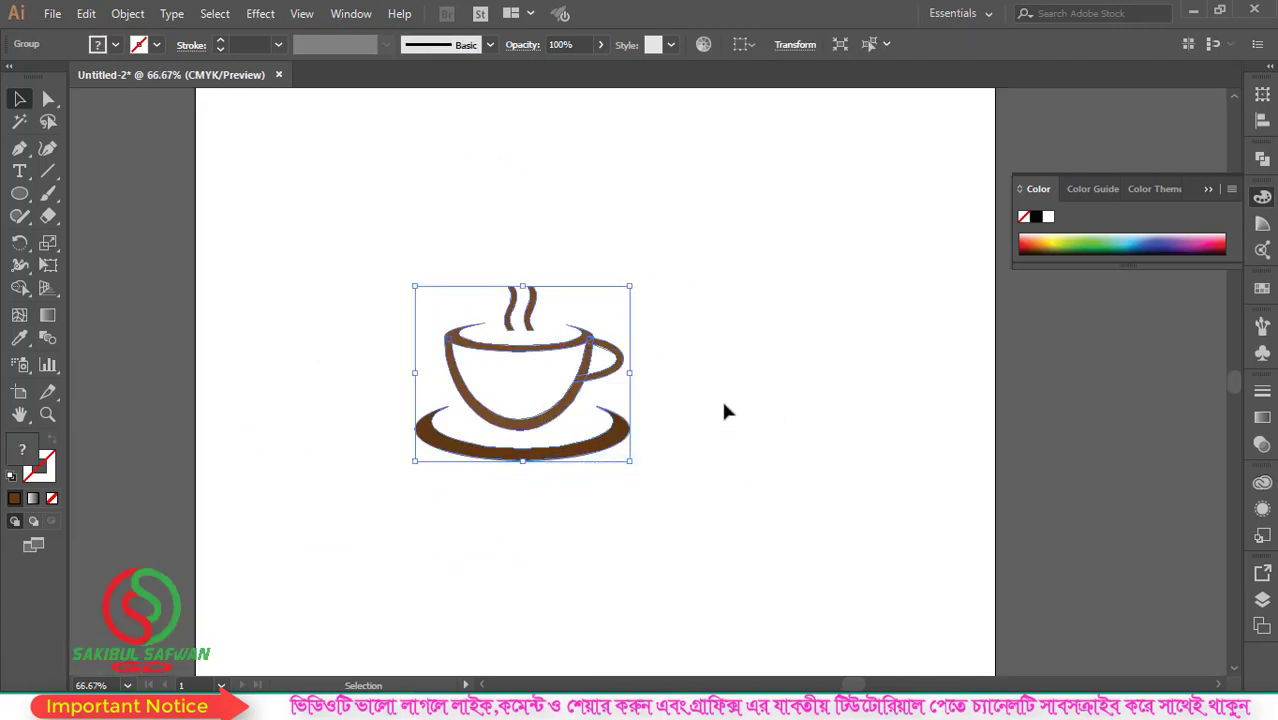
left_click_drag(590, 365, 663, 310)
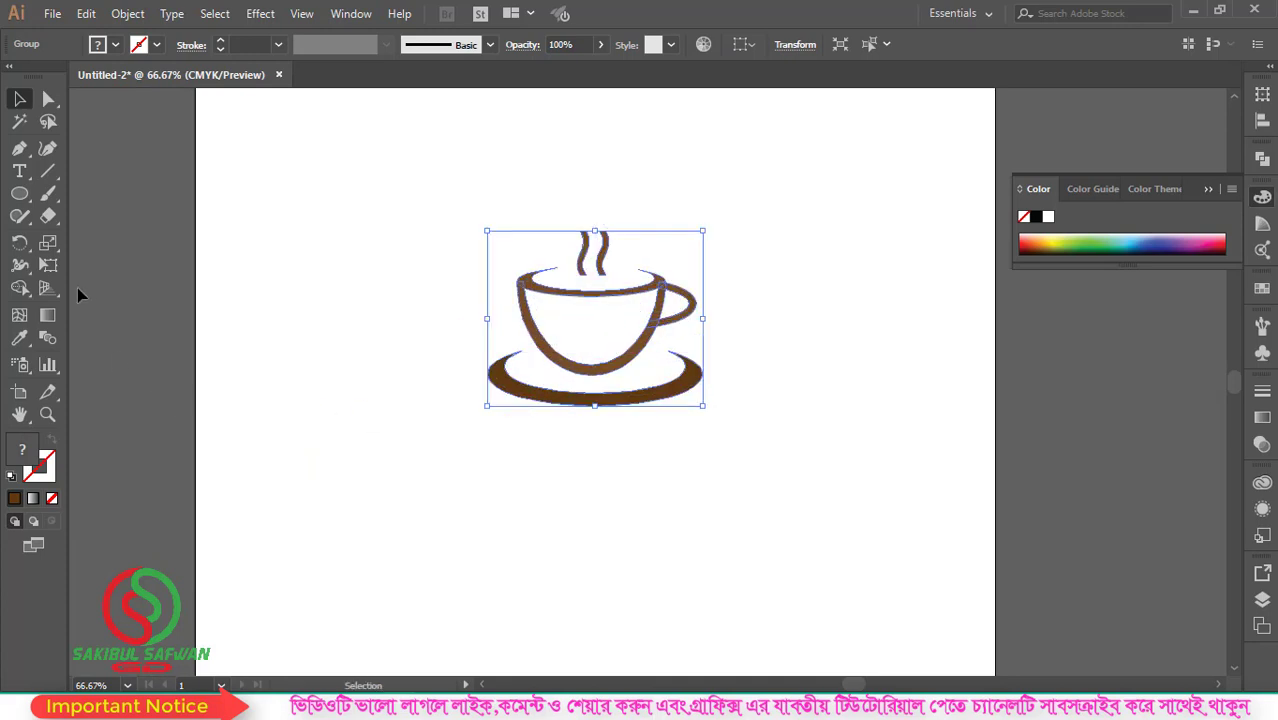
left_click(19, 171)
- Place a 72 pt text line under the cup reading 'COFFE SHOP' in capitals
left_click(488, 480)
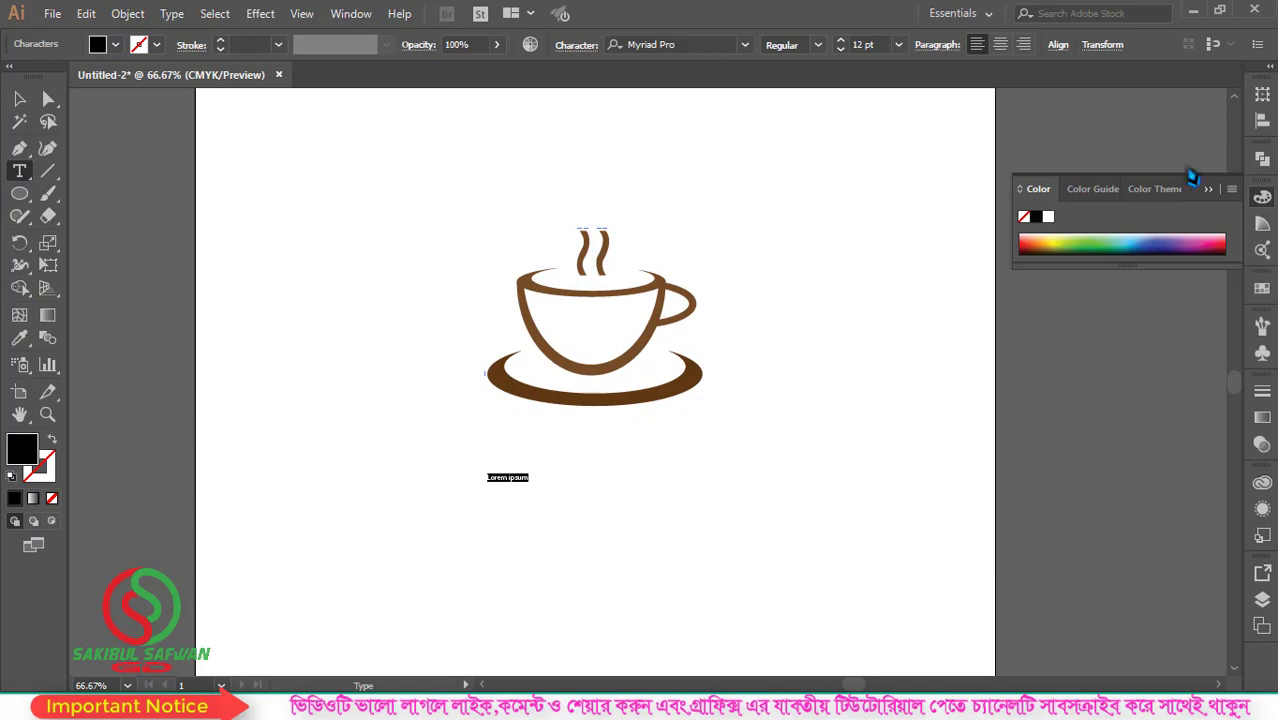
left_click(899, 45)
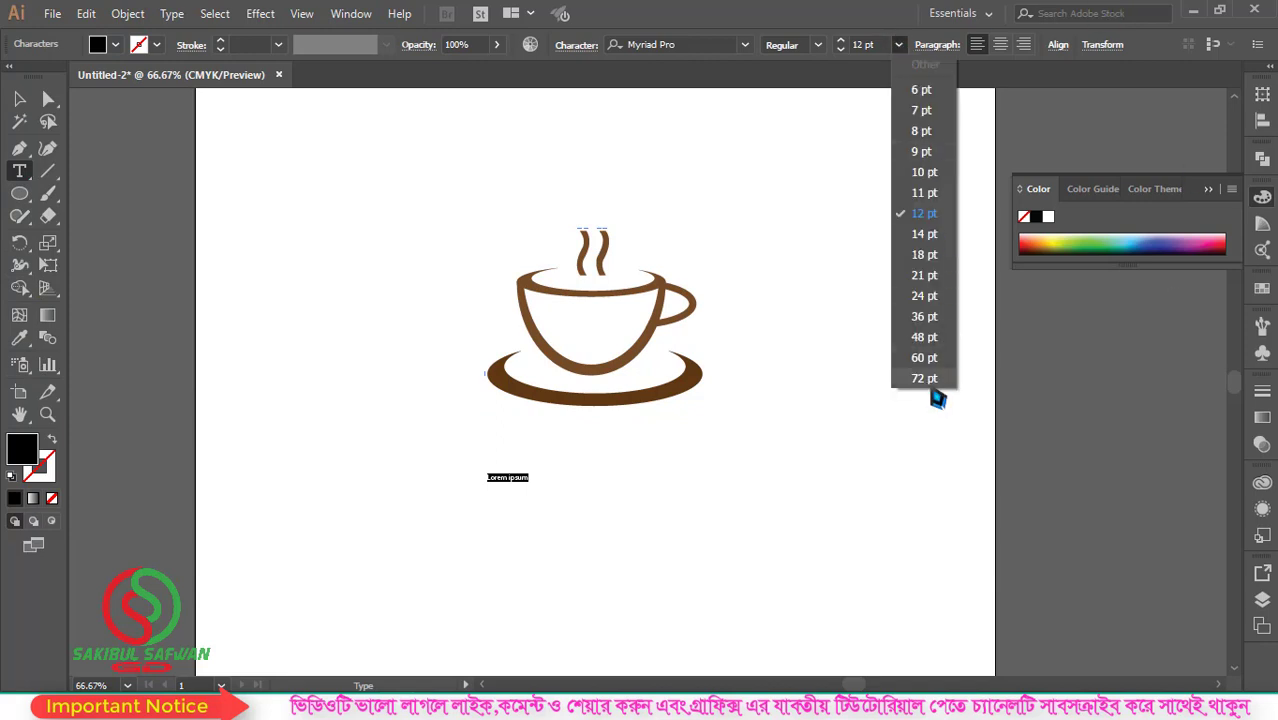
left_click(928, 380)
type("C")
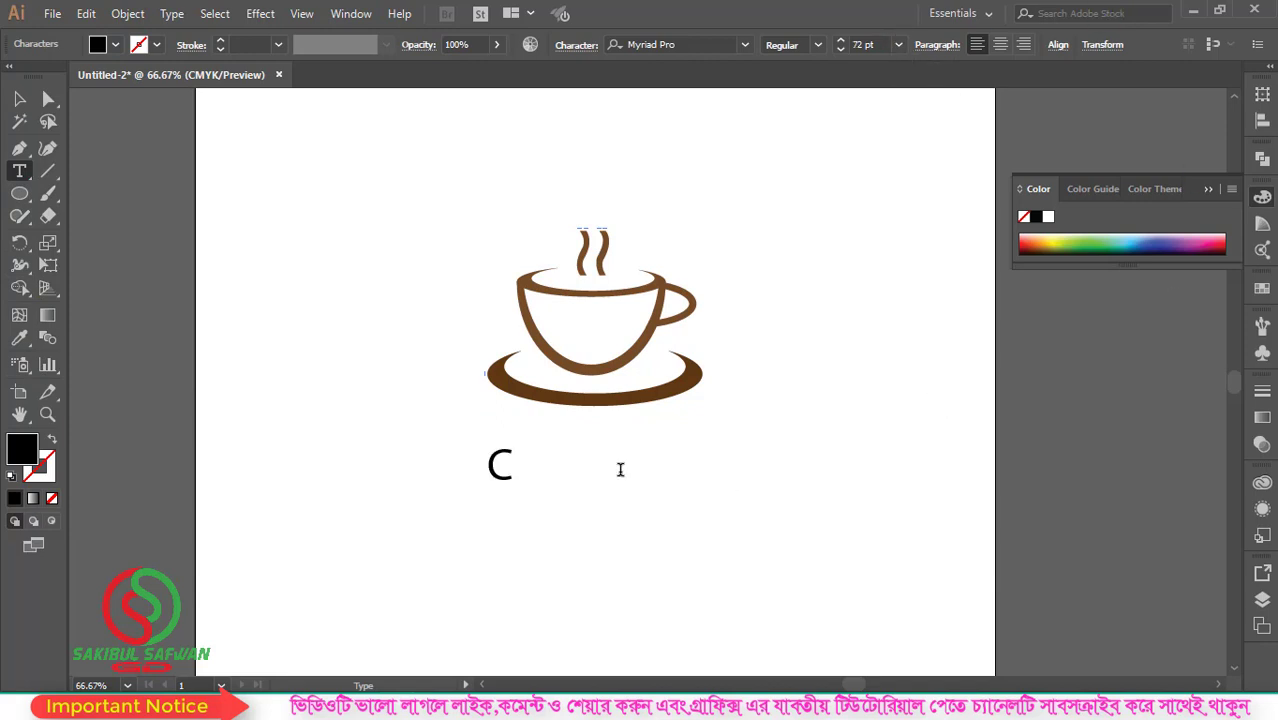
type("offe ")
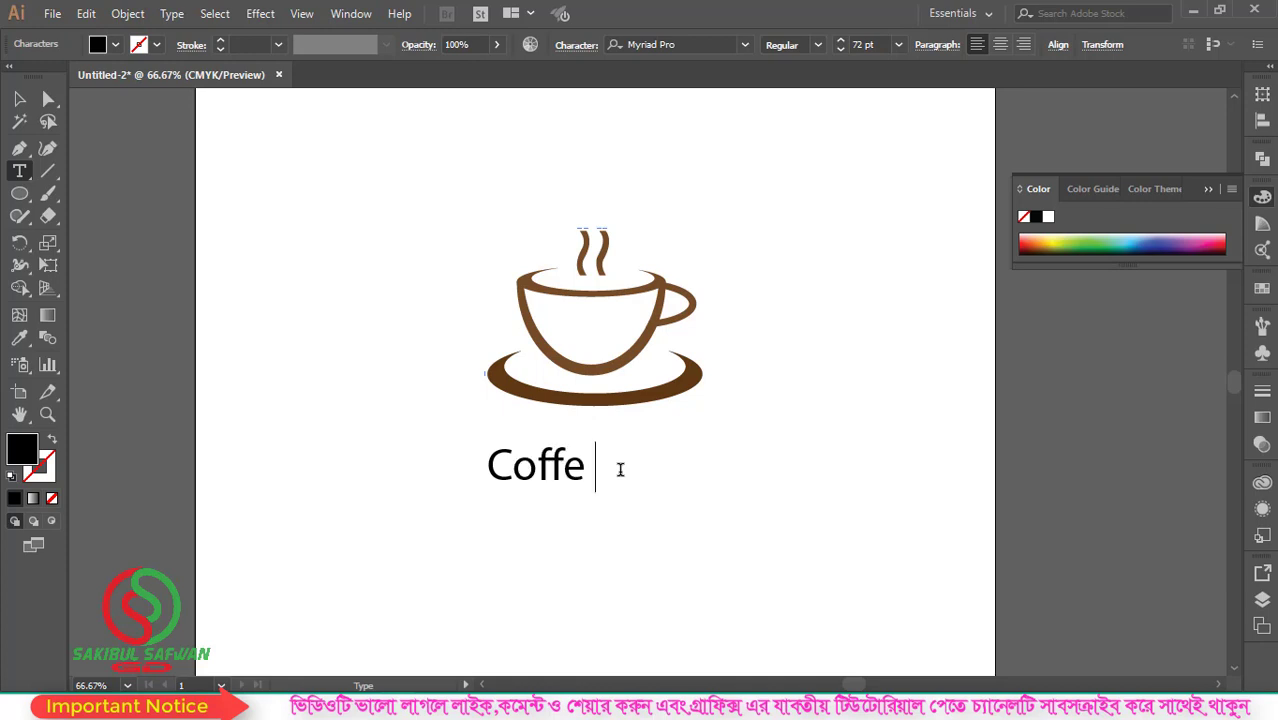
type("Shop")
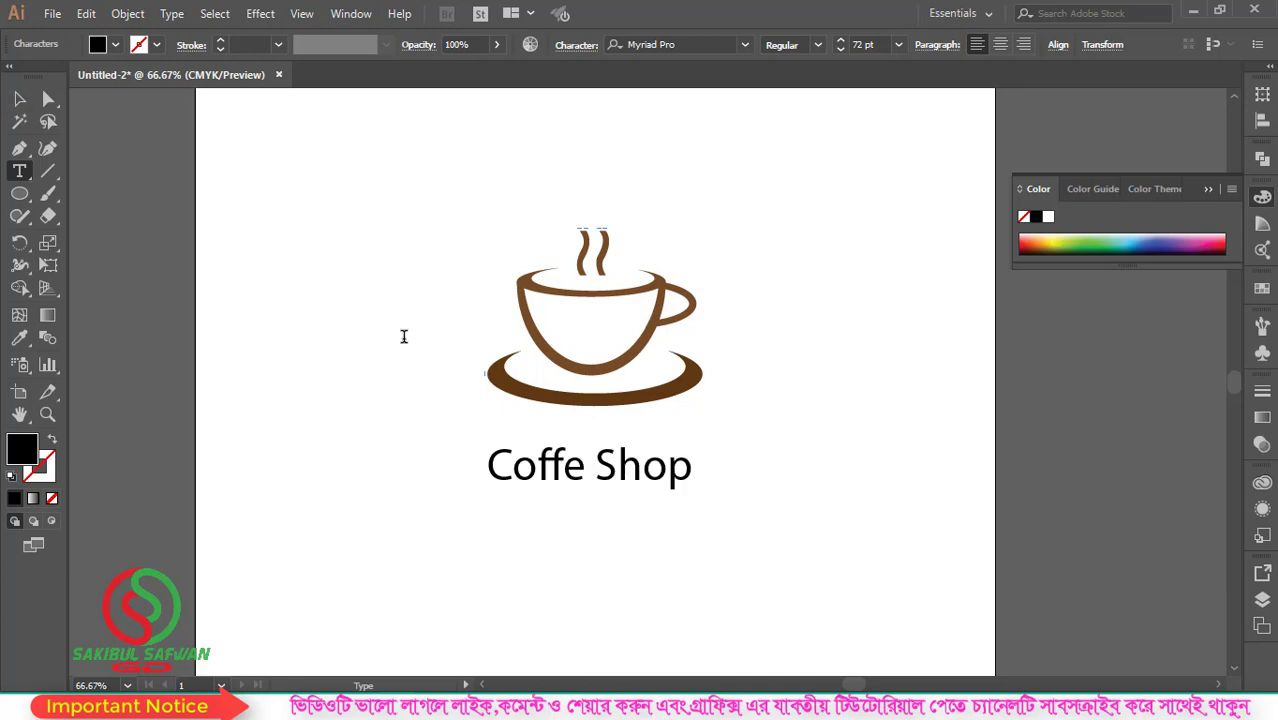
left_click_drag(679, 481, 524, 479)
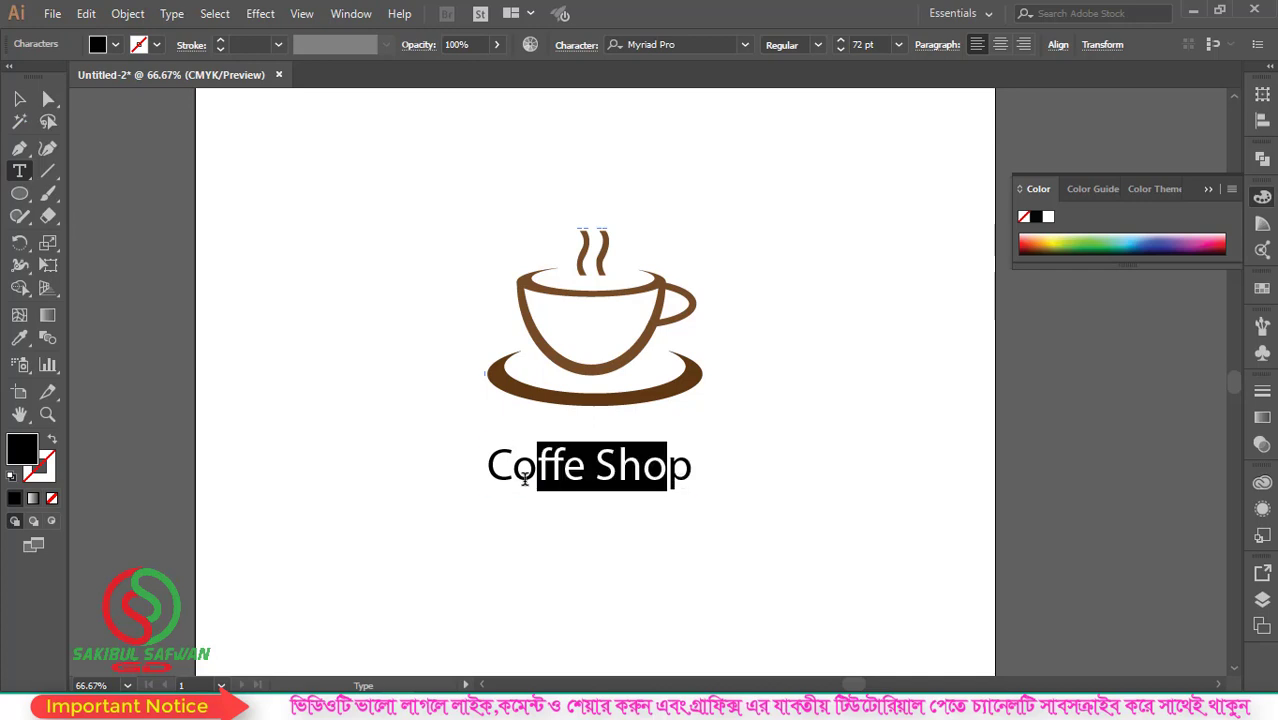
key("ctrl+a")
type("C")
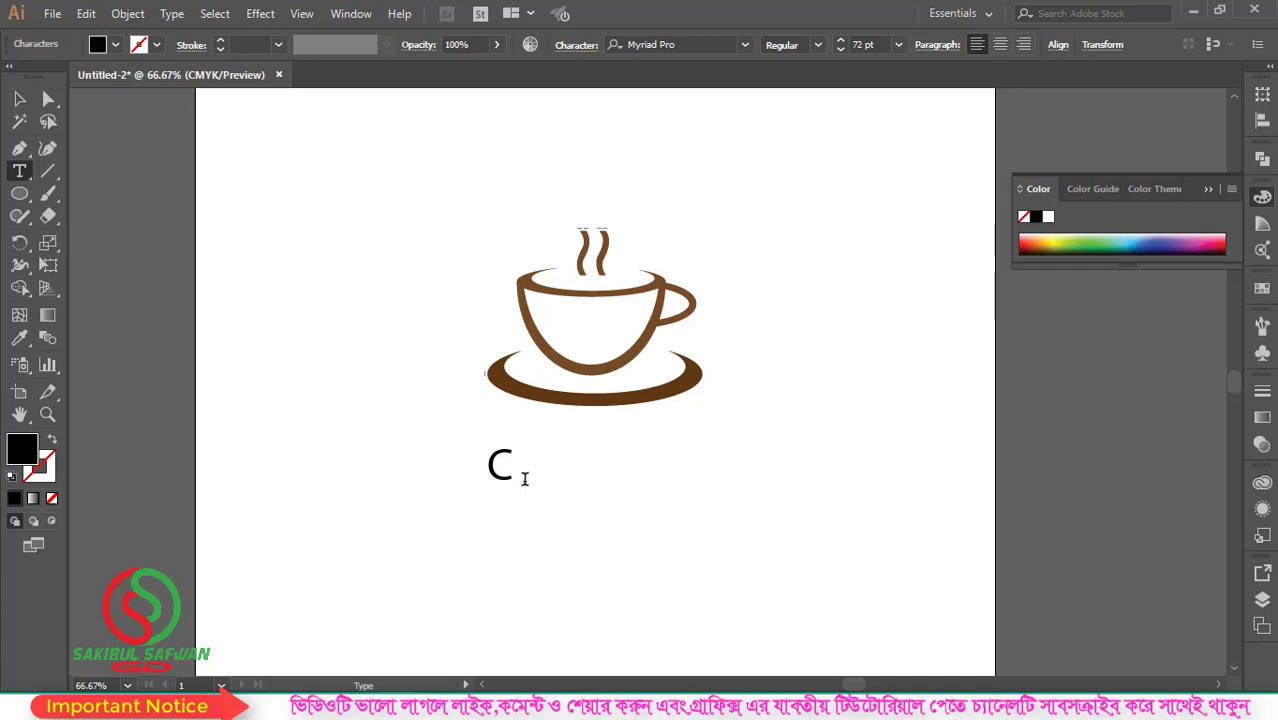
type("OFFE SHOP")
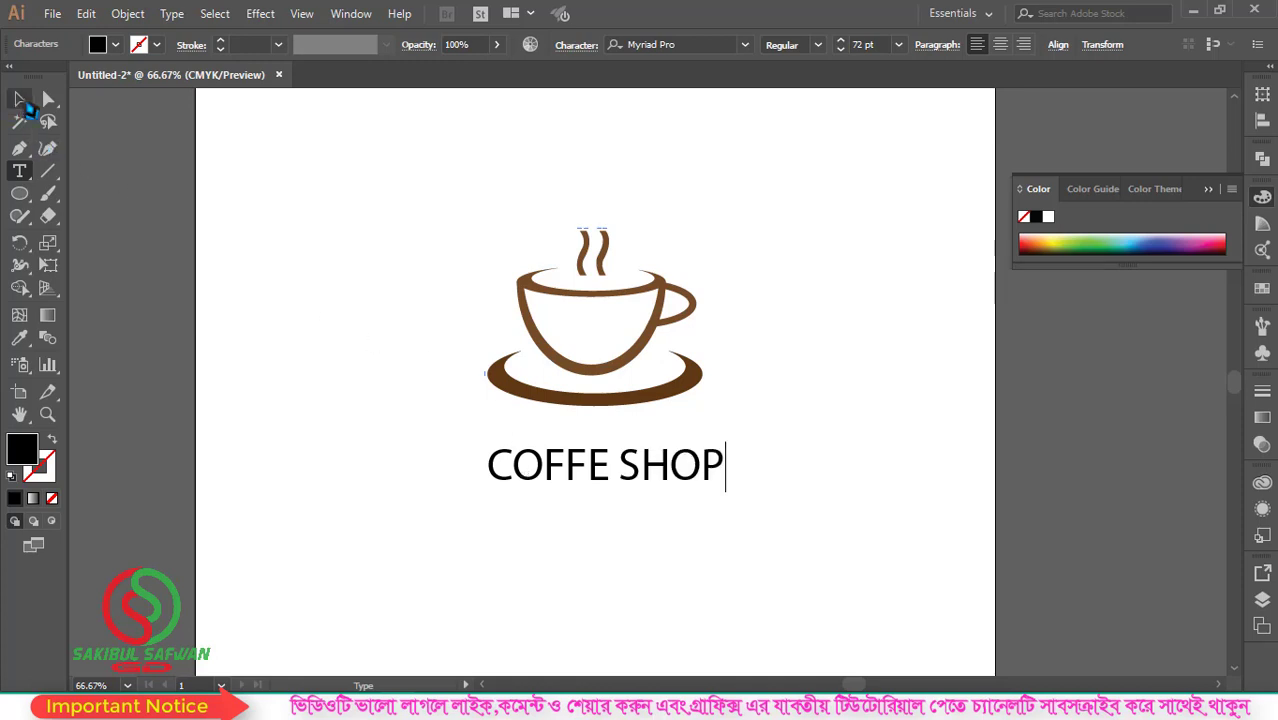
left_click(19, 98)
- Set the COFFE SHOP text in MontereyFLF Bold and shift it slightly left
left_click(684, 44)
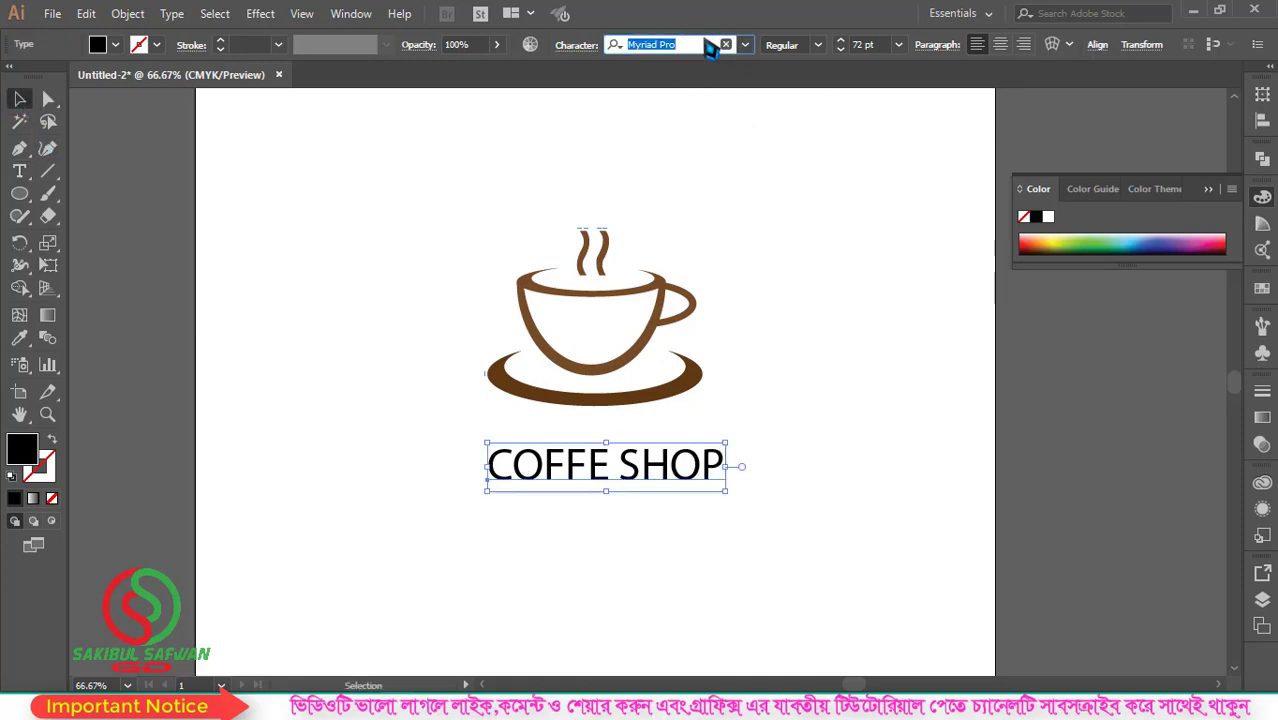
type("mont")
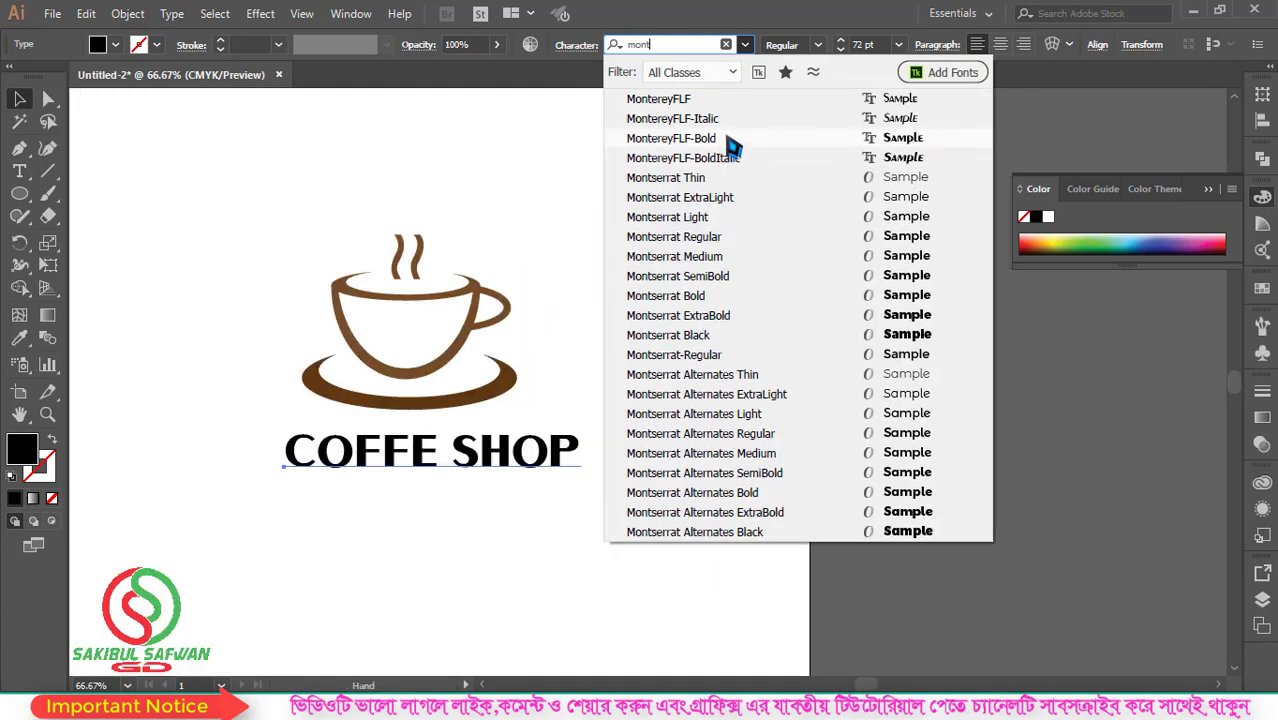
left_click(729, 139)
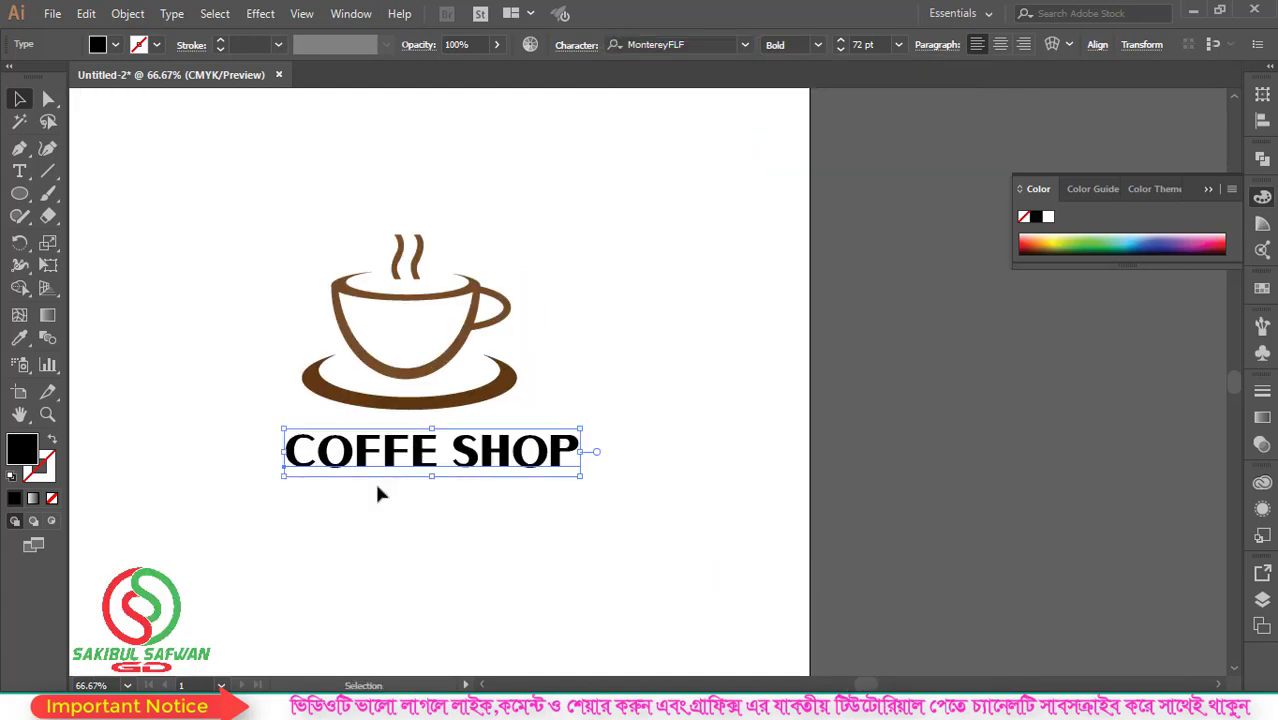
left_click_drag(509, 474, 484, 474)
- Convert the COFFE SHOP text to outlines, nudge it under the cup, and reselect it
right_click(458, 450)
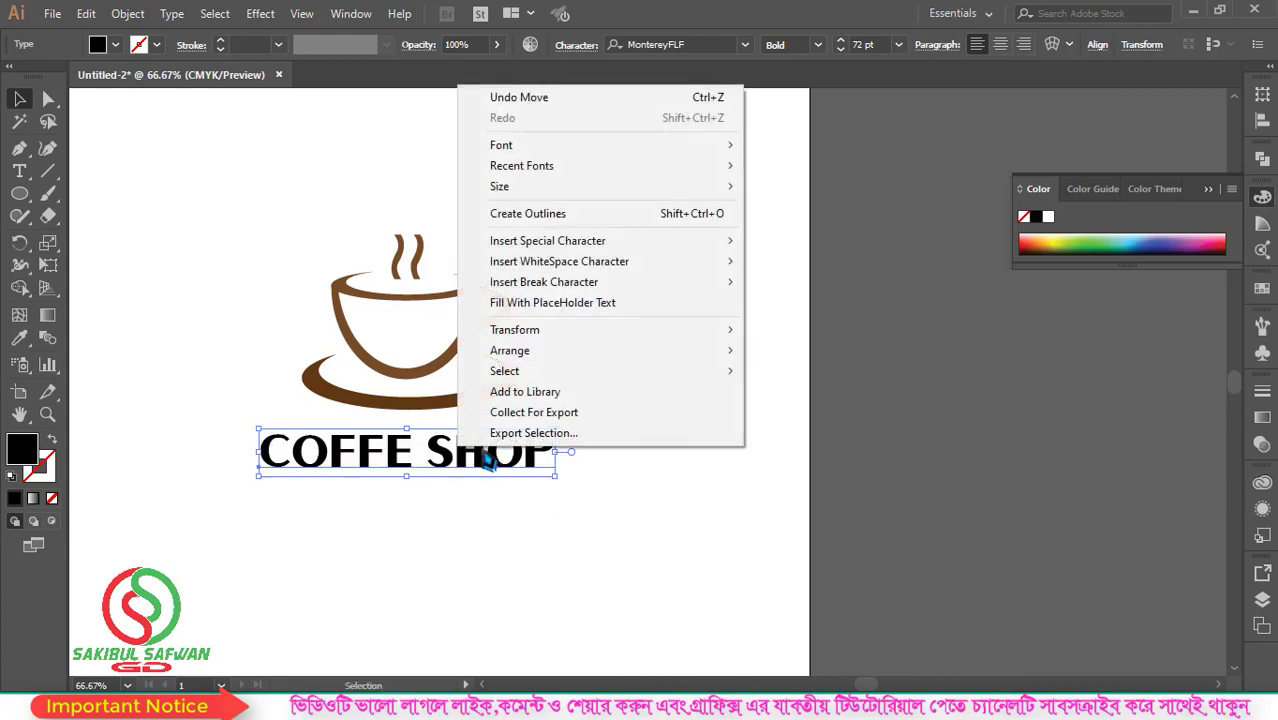
left_click(555, 214)
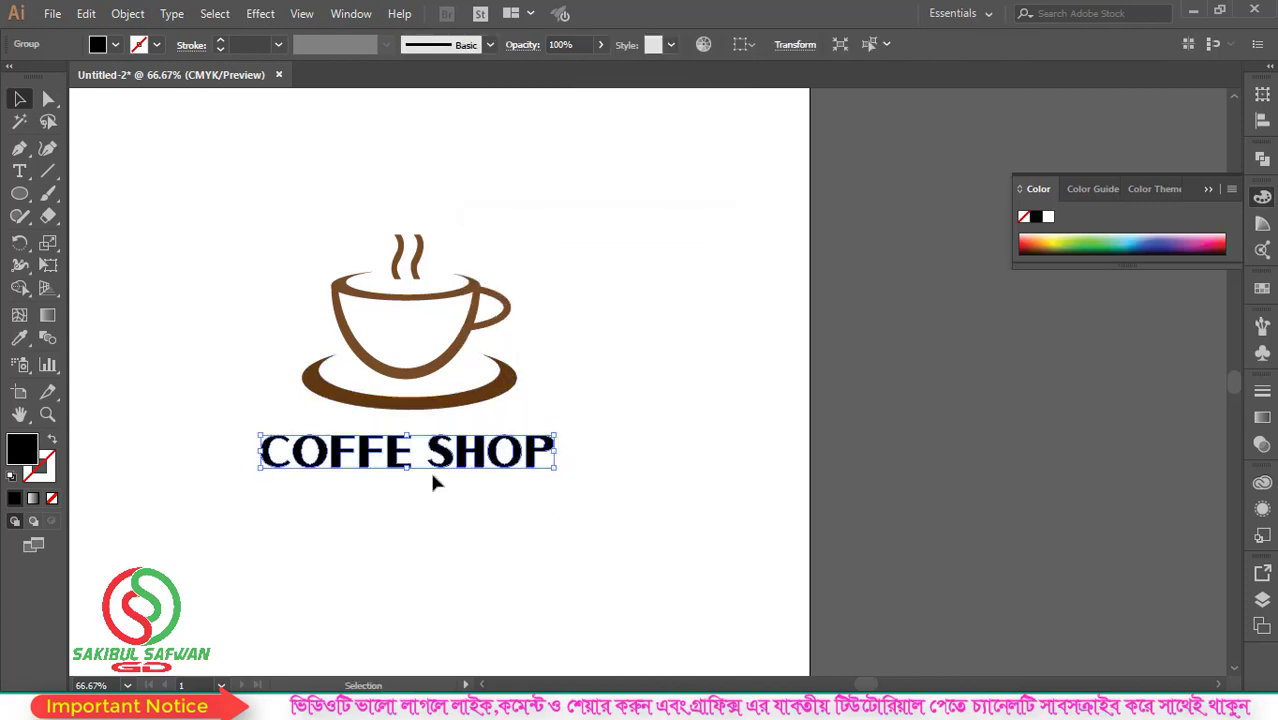
left_click_drag(438, 462, 453, 462)
left_click_drag(555, 145, 268, 402)
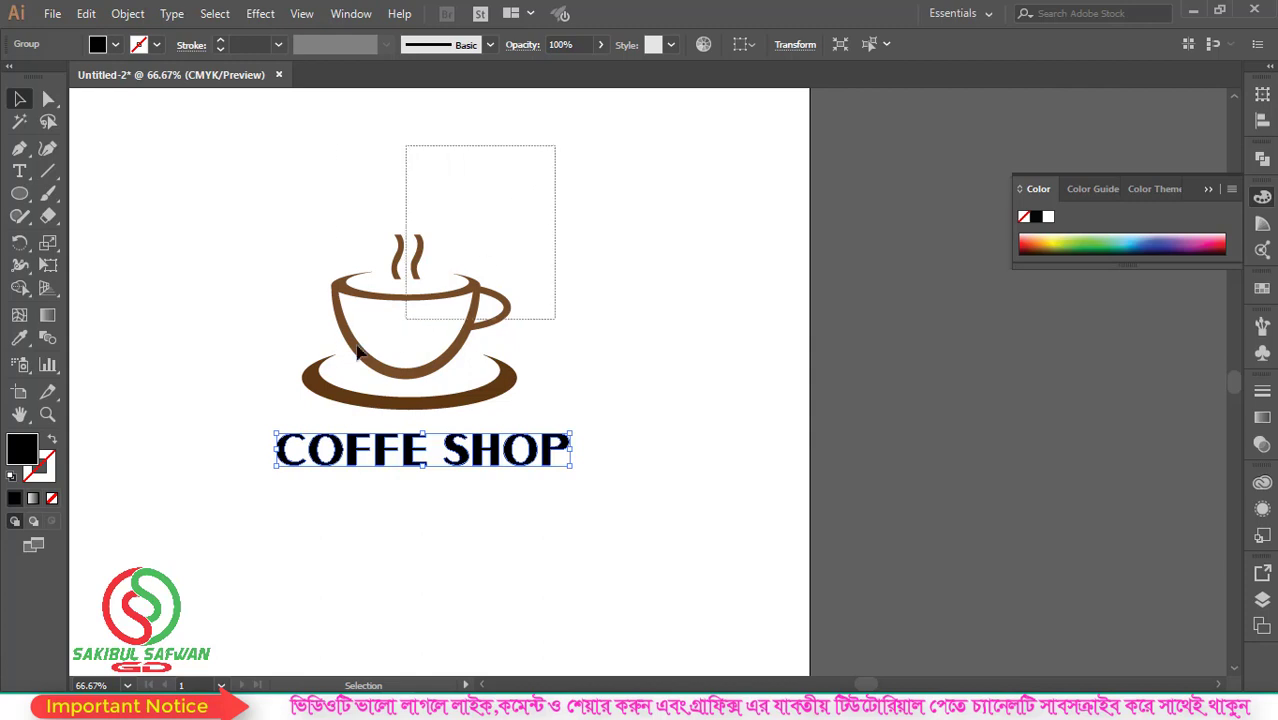
left_click(517, 279)
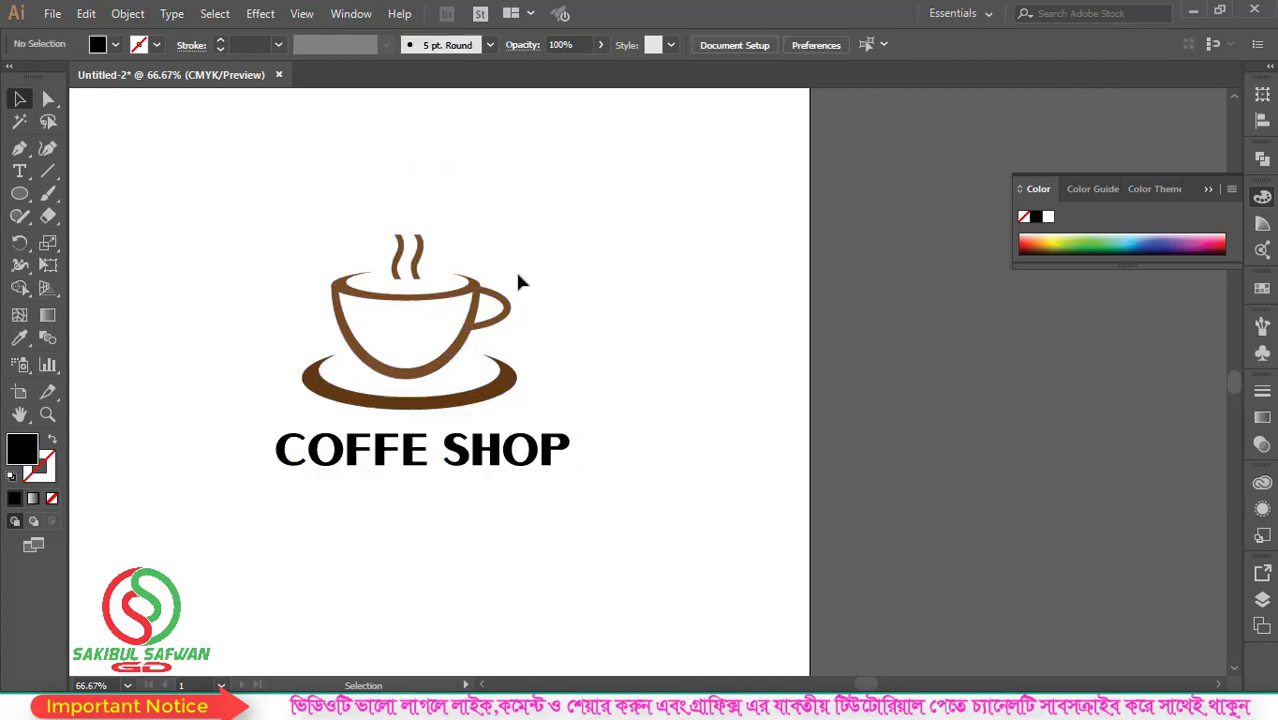
left_click(420, 255)
left_click_drag(600, 440, 462, 470)
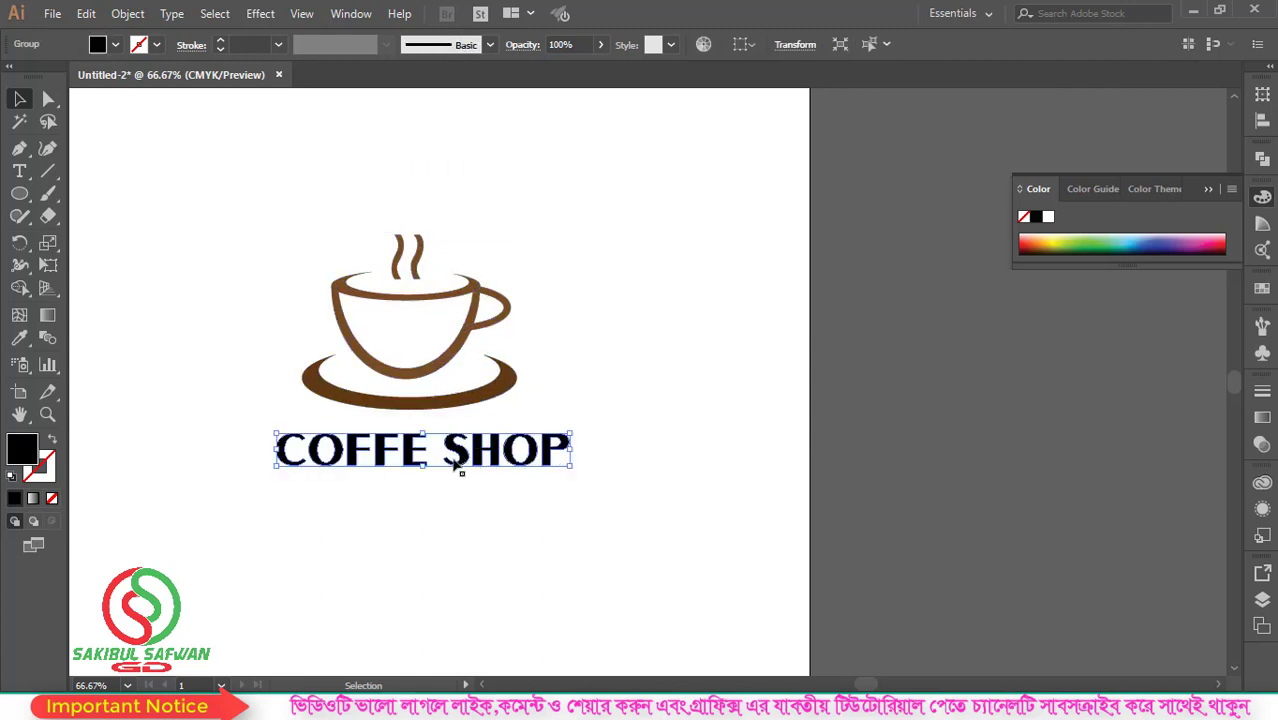
- Fill the COFFE SHOP lettering with the brown swatch
left_click(139, 45)
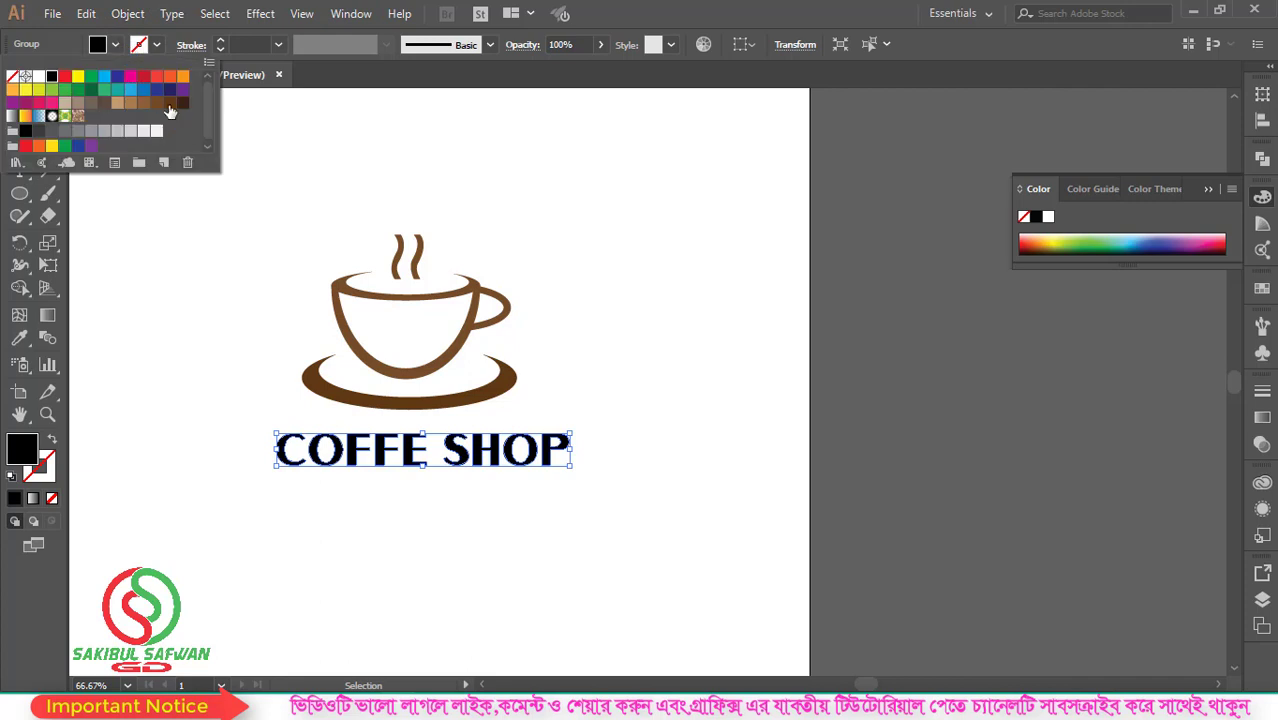
left_click(170, 104)
left_click(648, 295)
left_click(608, 340)
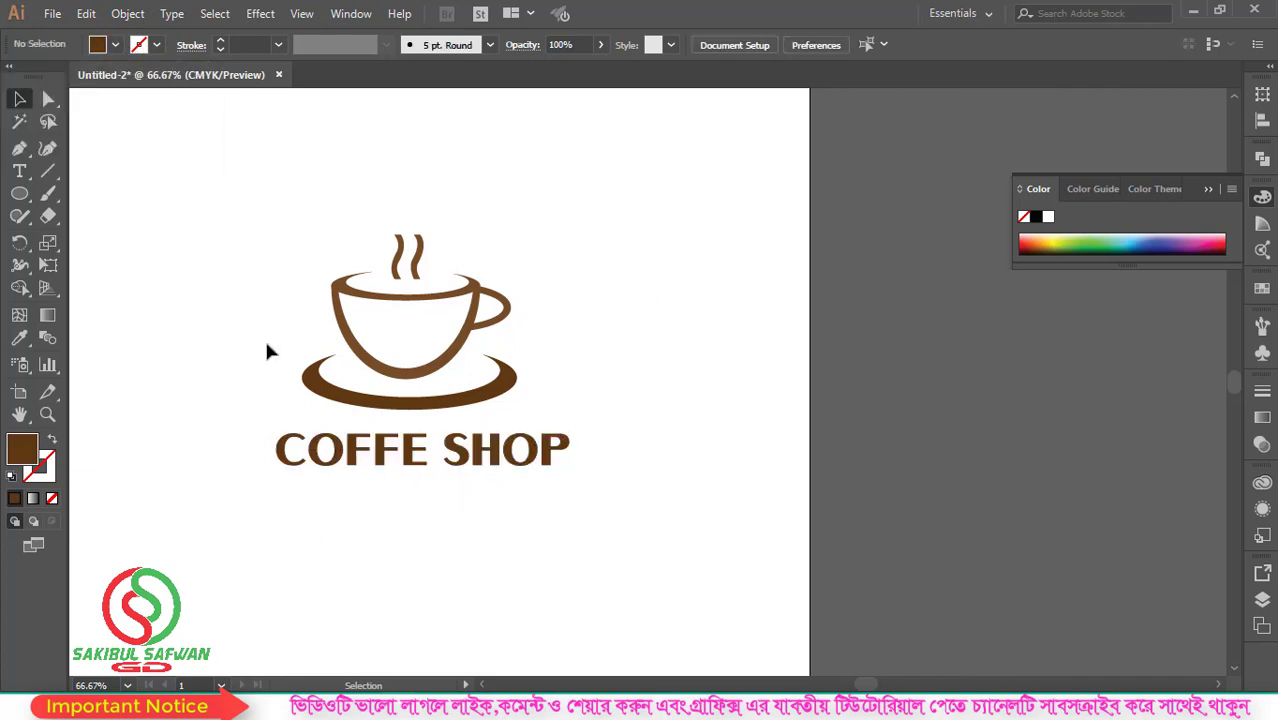
- Group the brown cup and COFFE SHOP lettering into one object
key("ctrl+a")
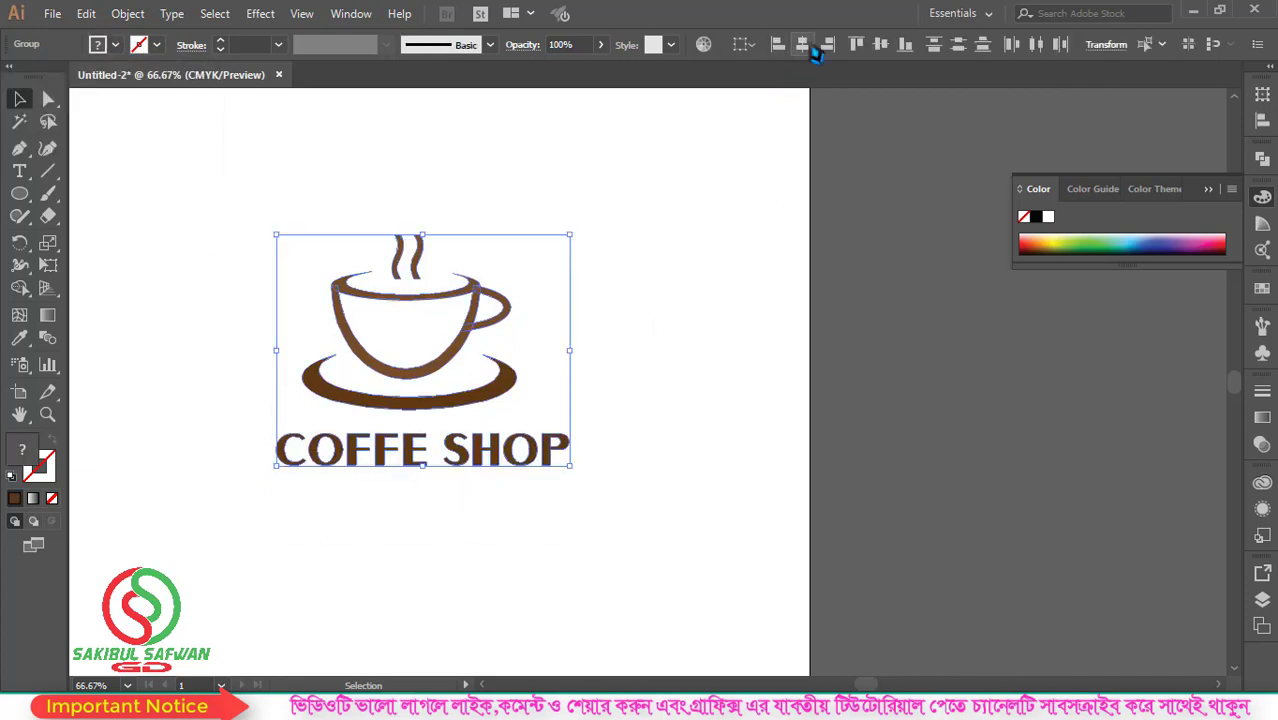
left_click(635, 313)
key("ctrl+minus")
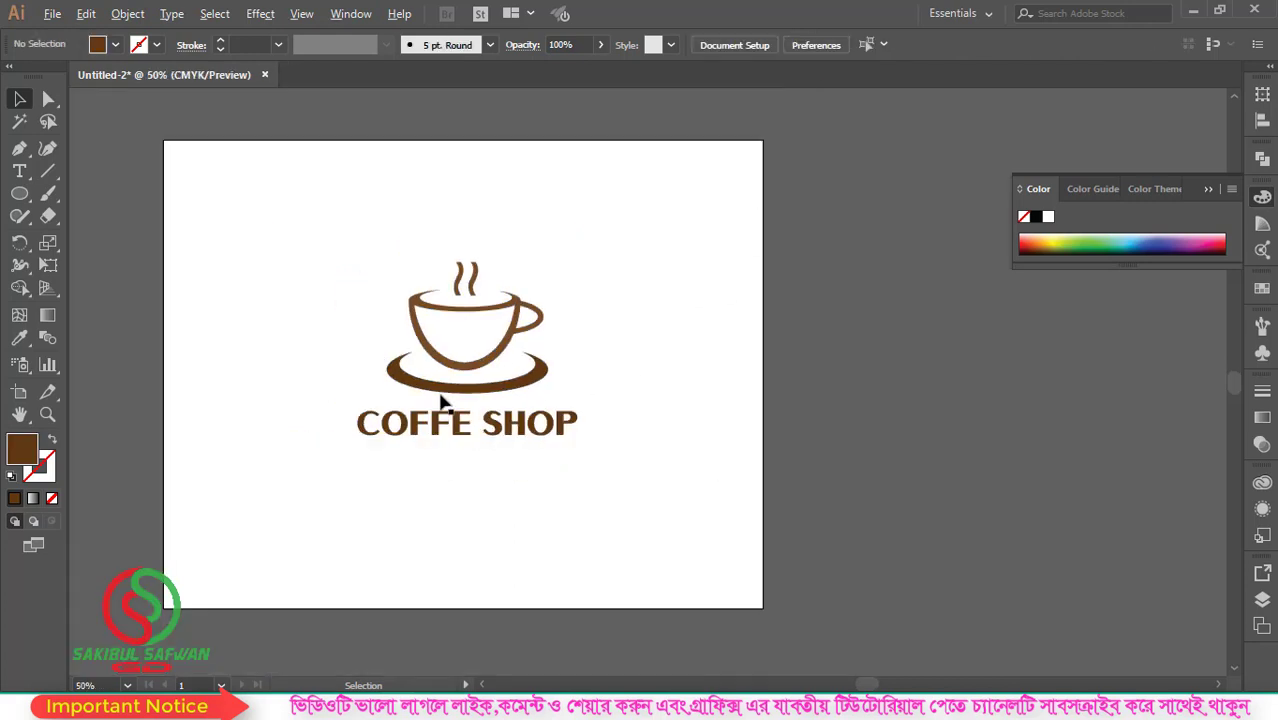
left_click_drag(302, 203, 693, 520)
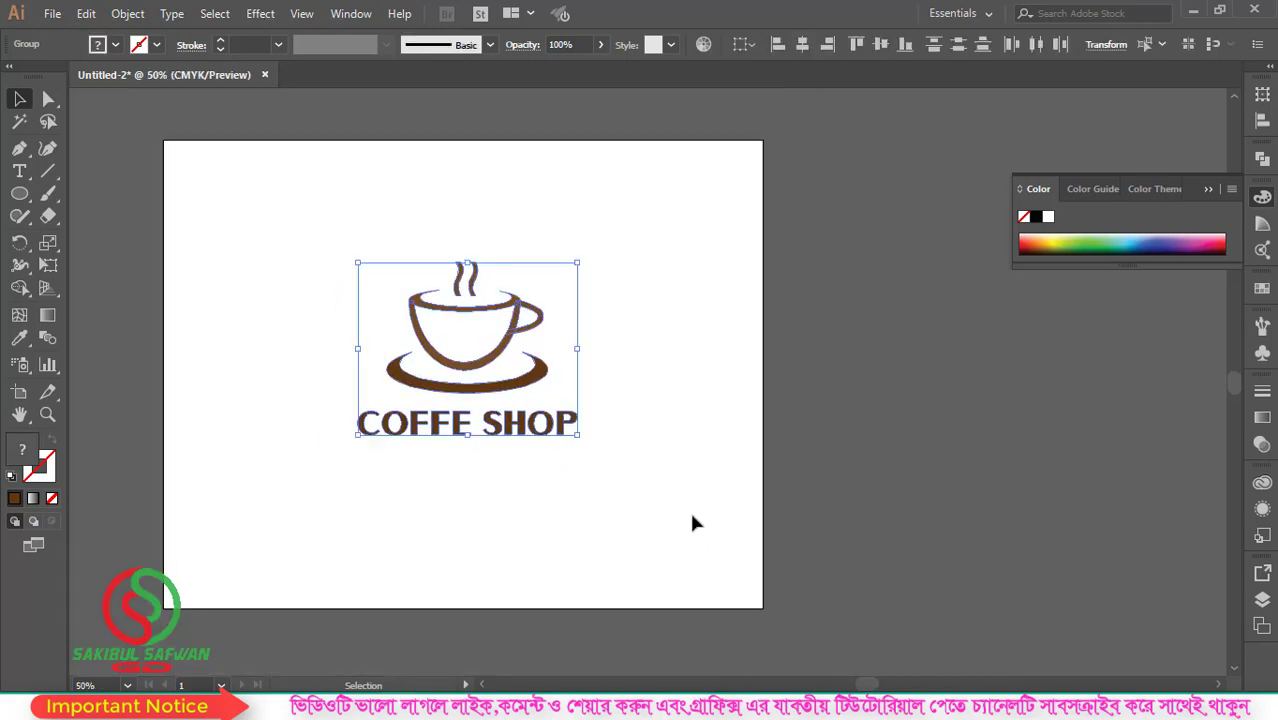
right_click(460, 313)
left_click(590, 431)
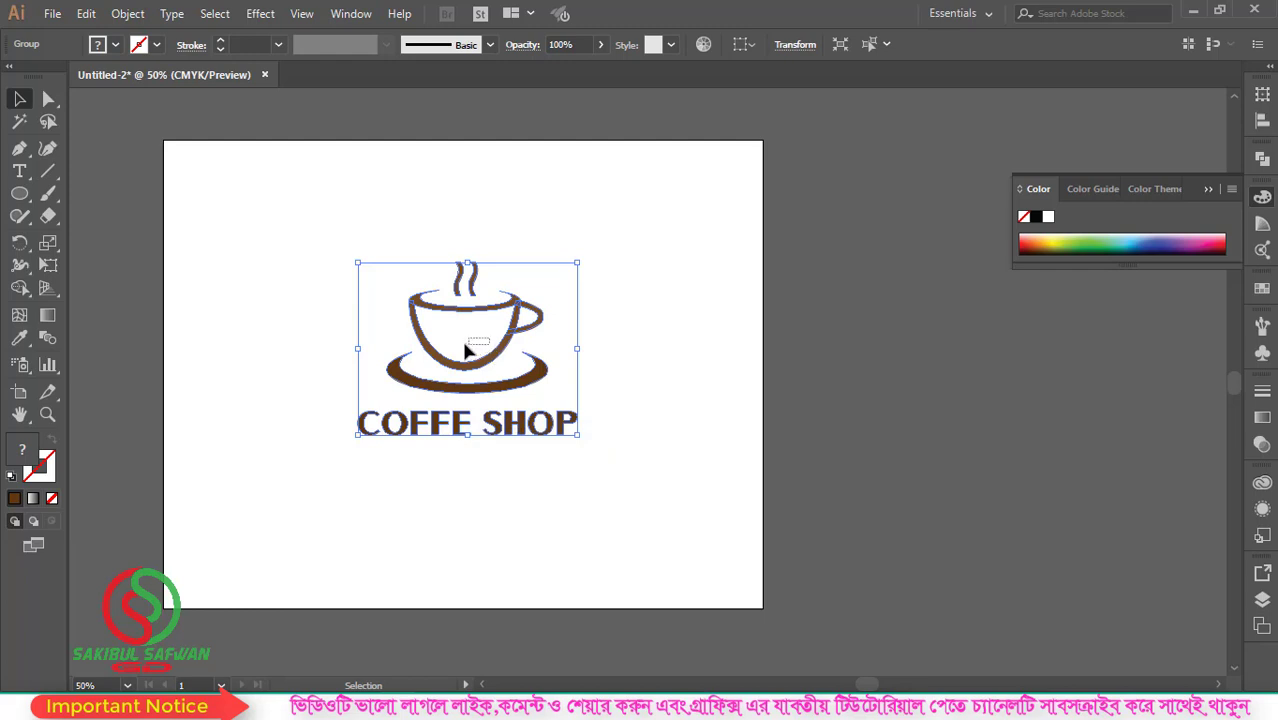
- Centre the logo group horizontally and vertically on the artboard and enlarge it proportionally
left_click(465, 350)
left_click_drag(585, 144, 370, 488)
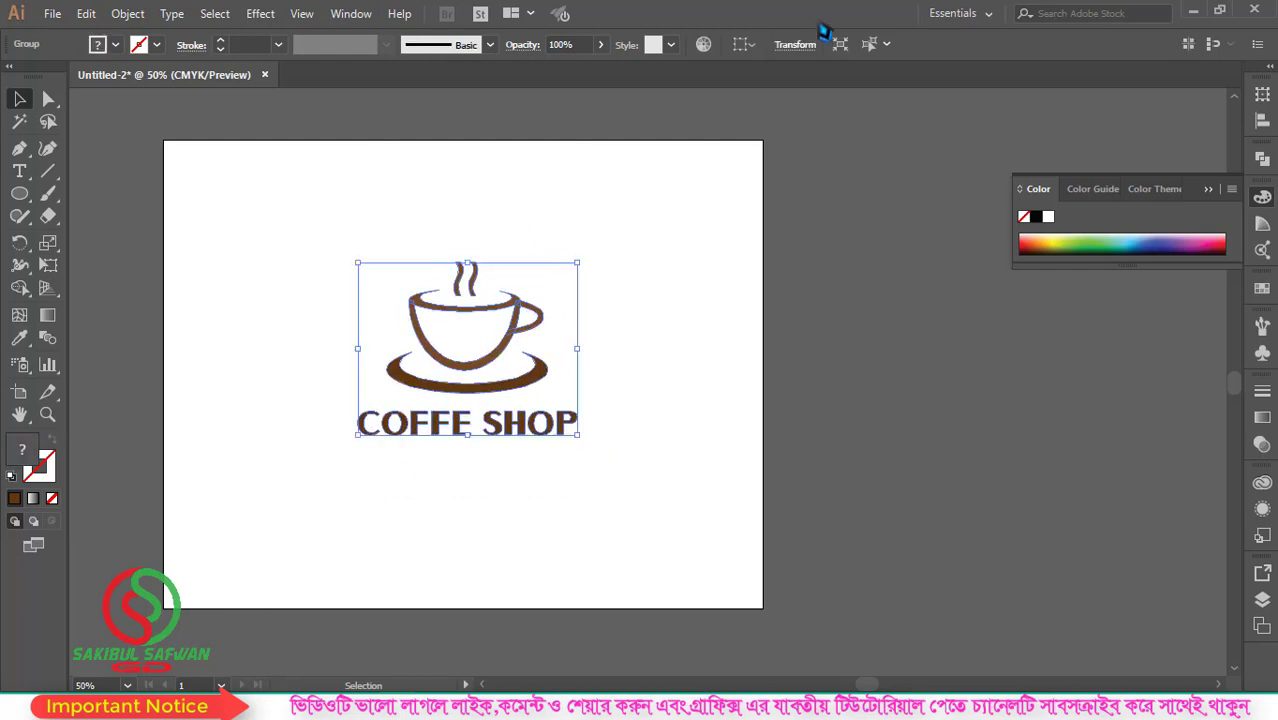
left_click(750, 44)
left_click(807, 105)
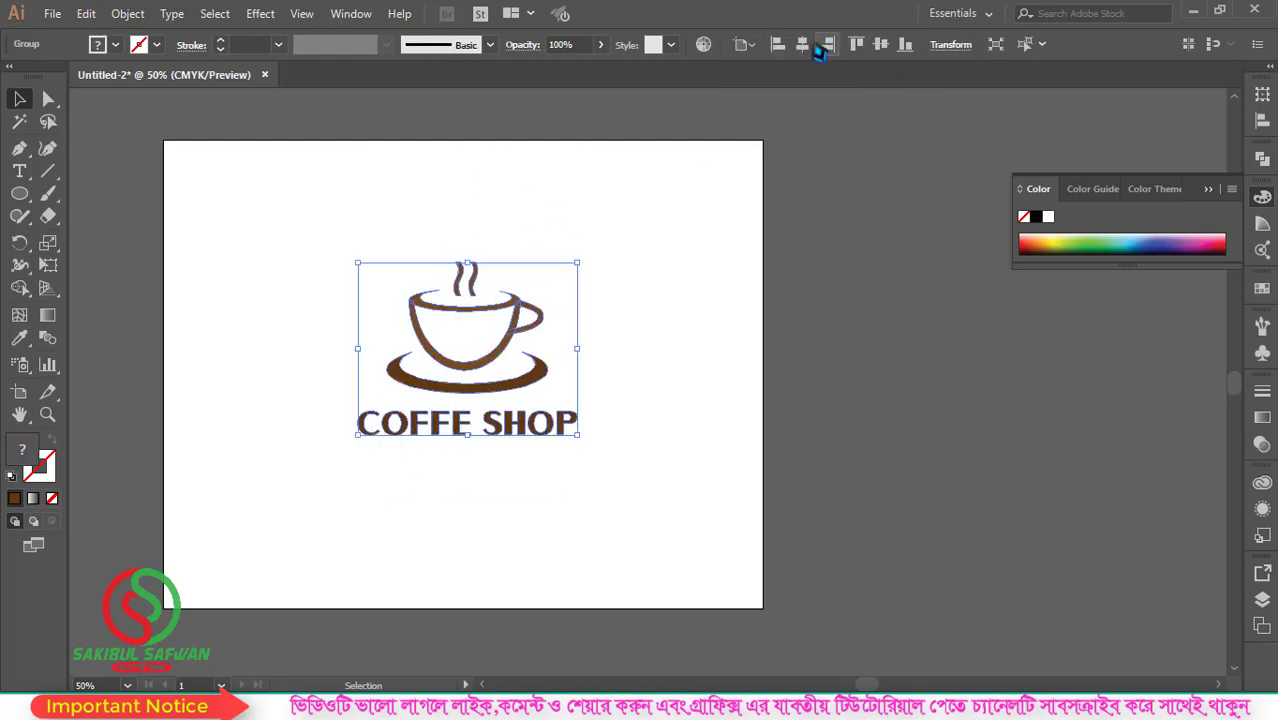
left_click(802, 44)
left_click(880, 44)
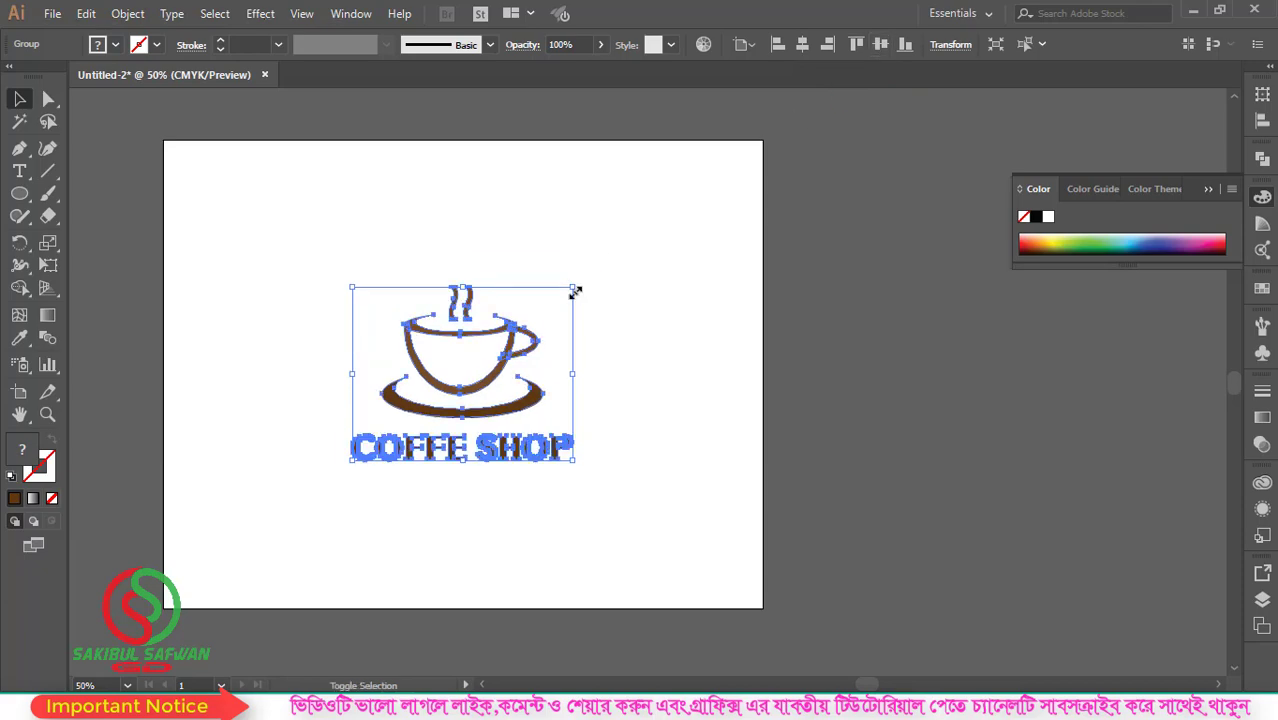
left_click_drag(575, 290, 648, 249)
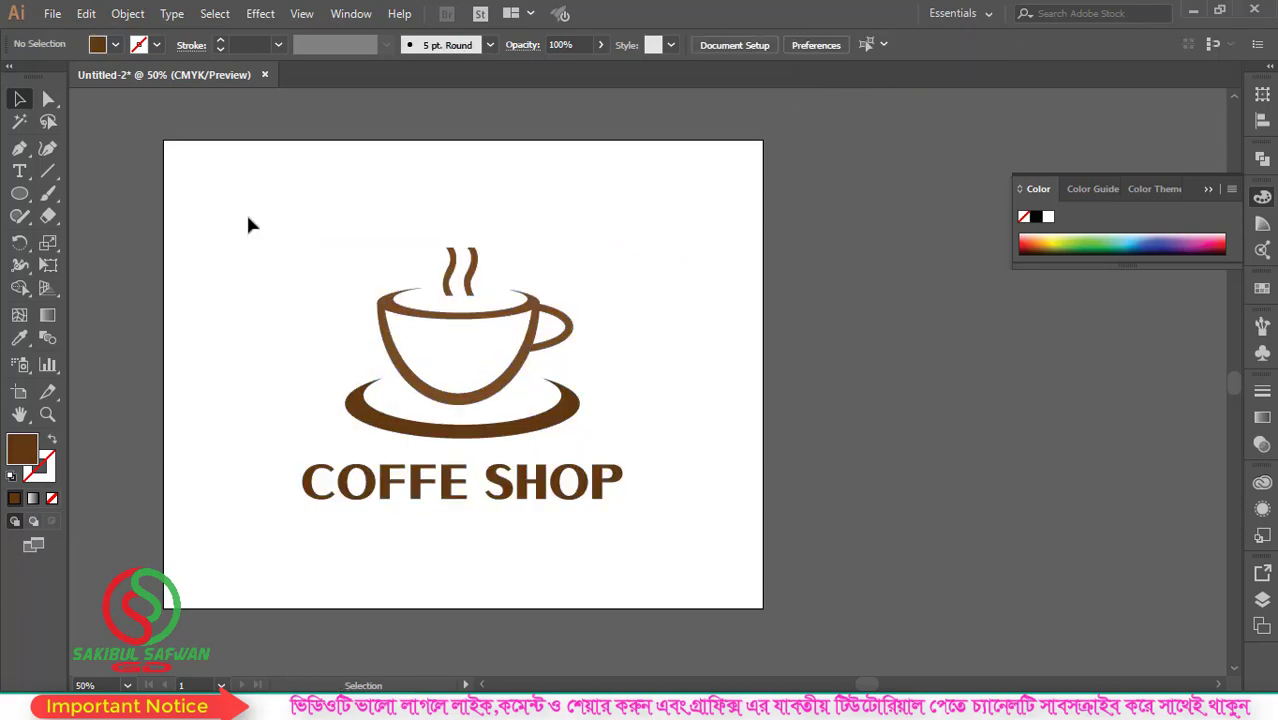
- Save the logo to the Desktop as 'Coffe shop logo' .AI with default Illustrator options
left_click(52, 13)
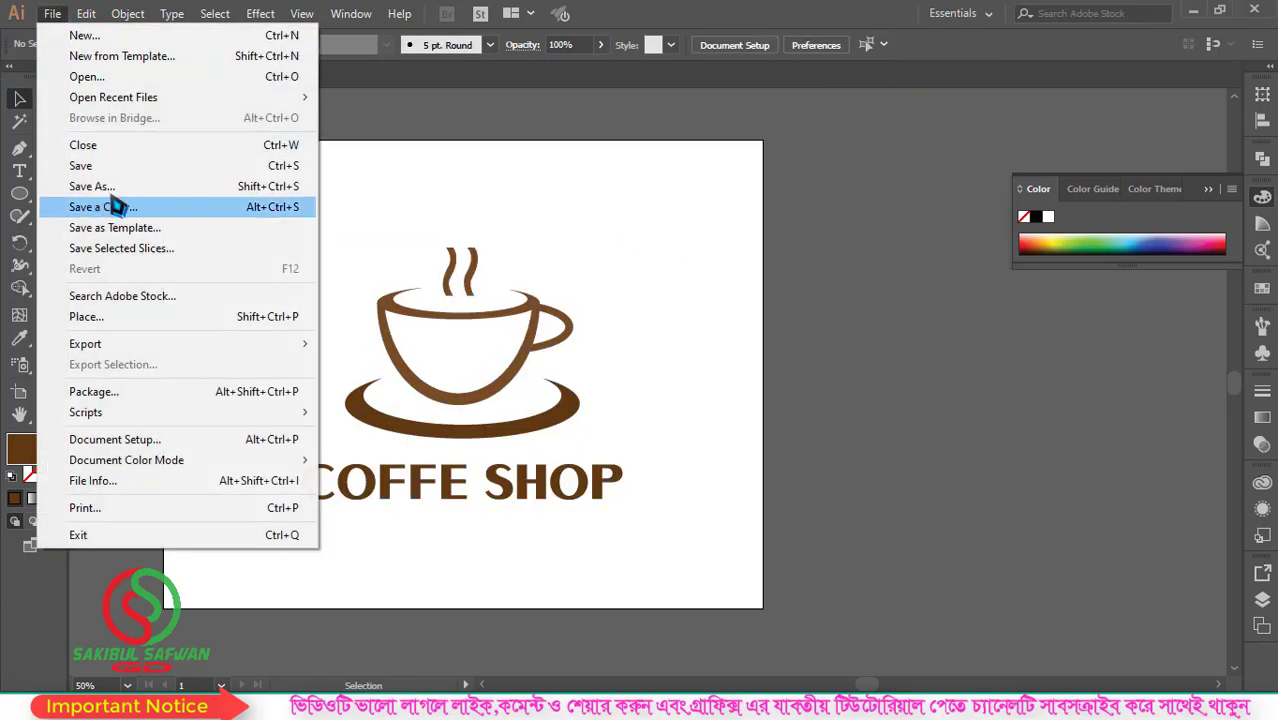
left_click(58, 166)
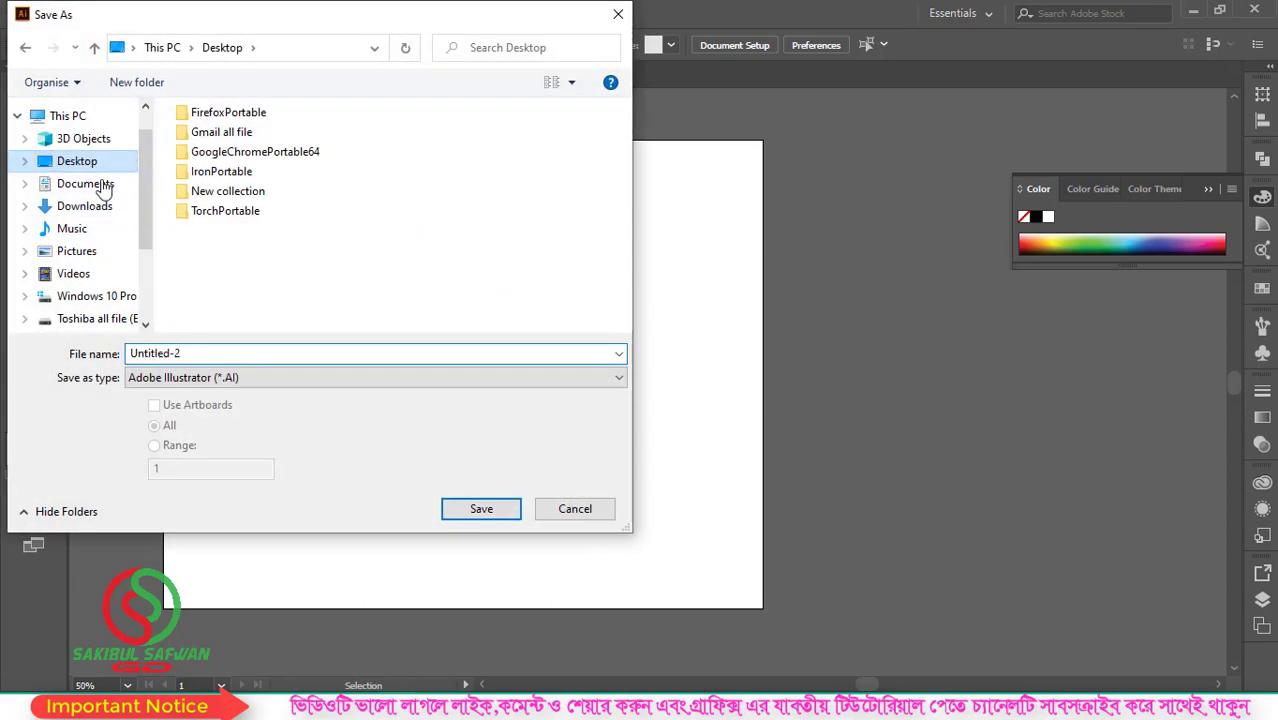
double_click(200, 354)
type("Coffe shop logo")
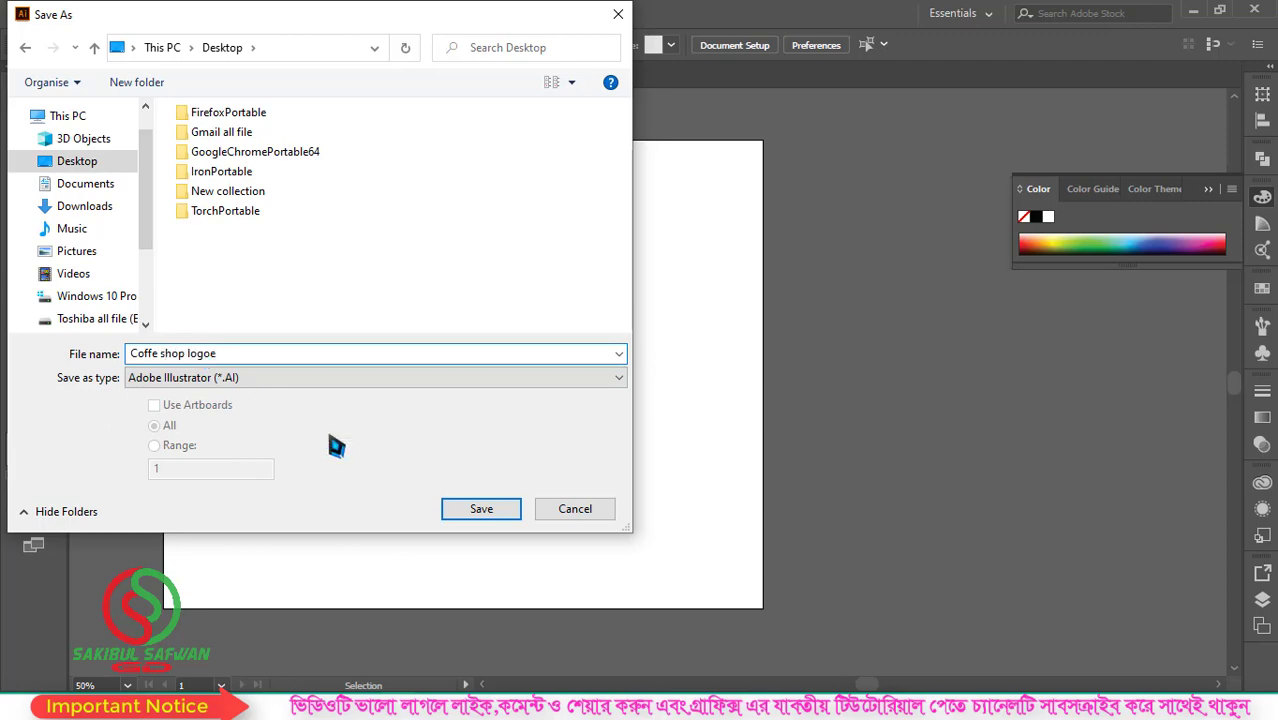
left_click(490, 510)
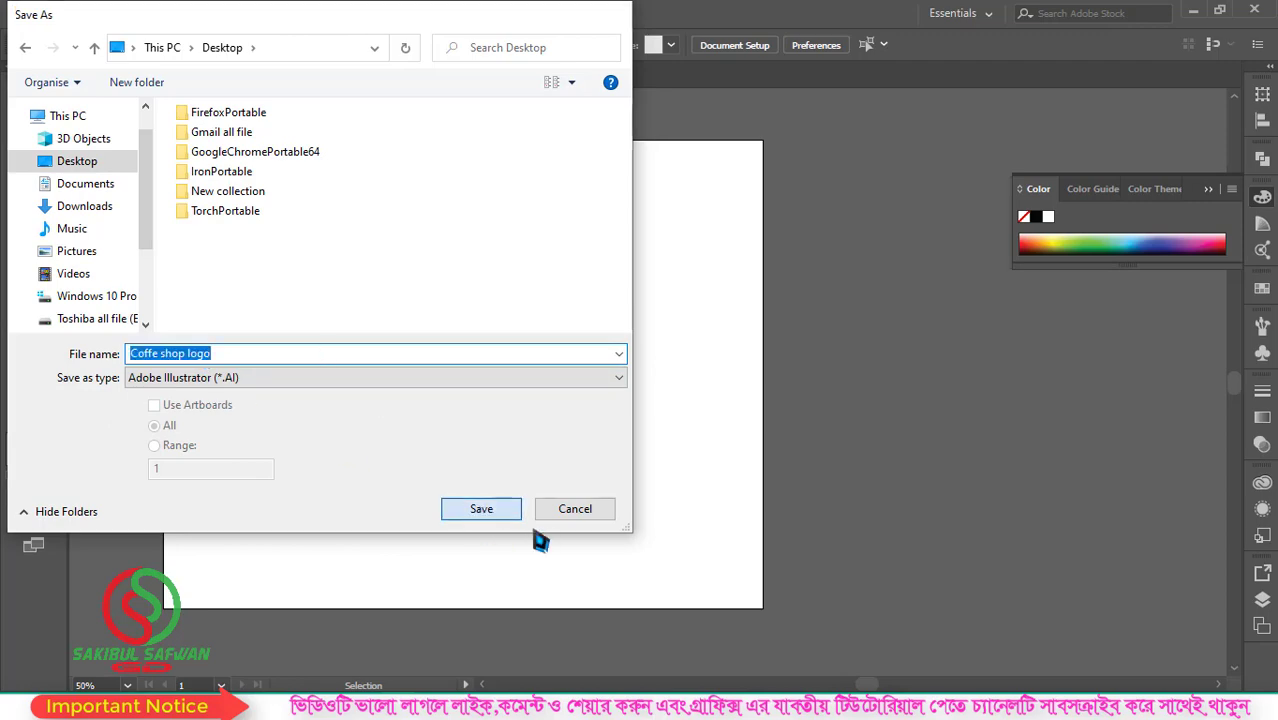
left_click(722, 610)
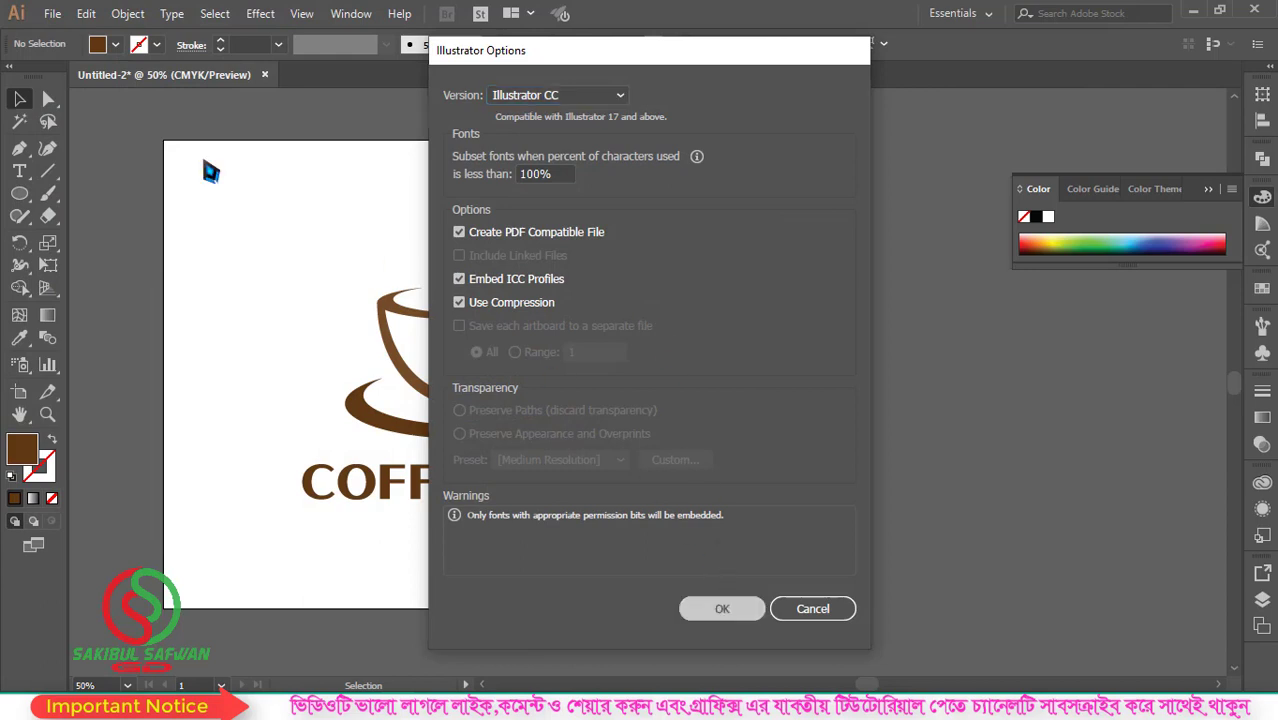
left_click(53, 16)
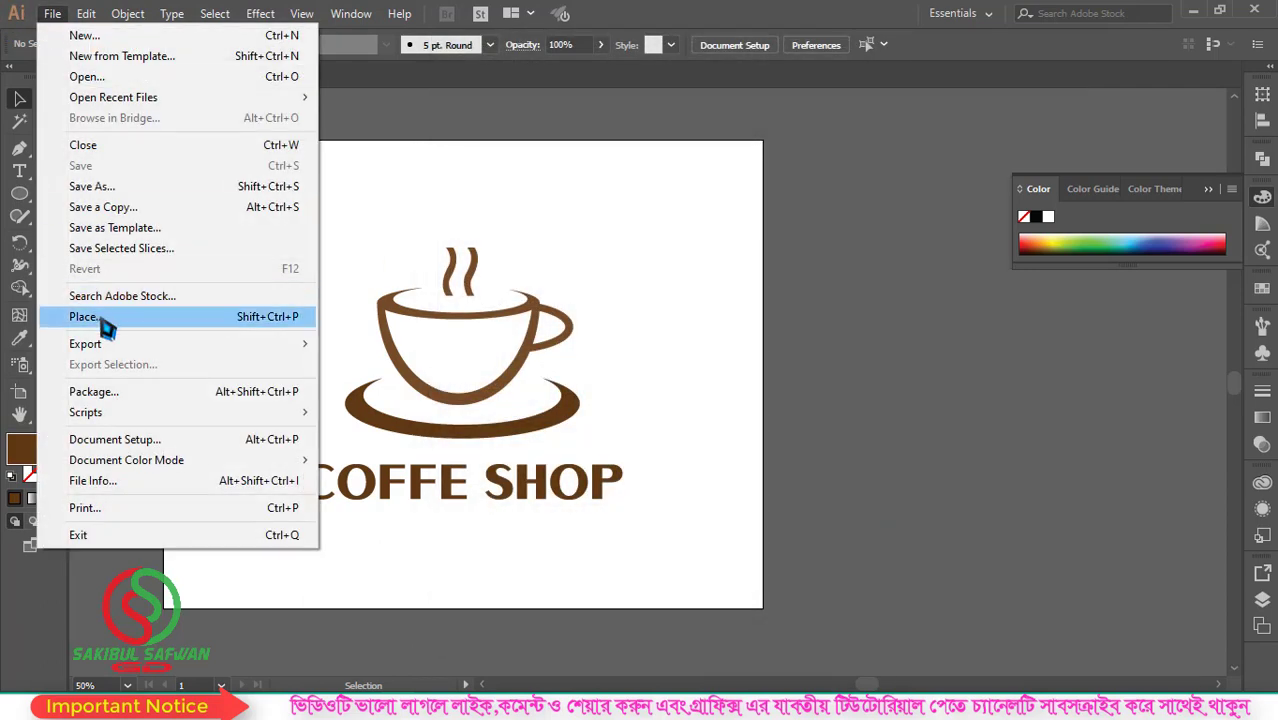
mouse_move(85, 344)
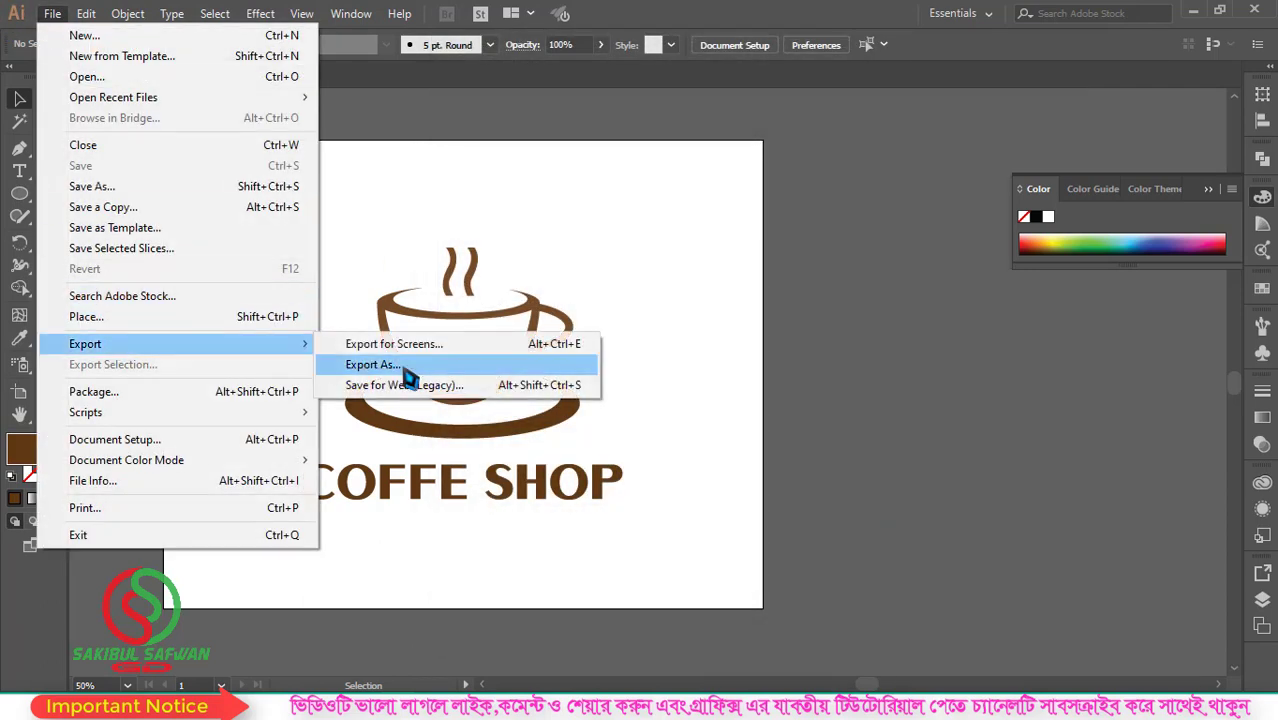
- Export the artboard to the Desktop as a JPEG with Use Artboards ticked
left_click(411, 368)
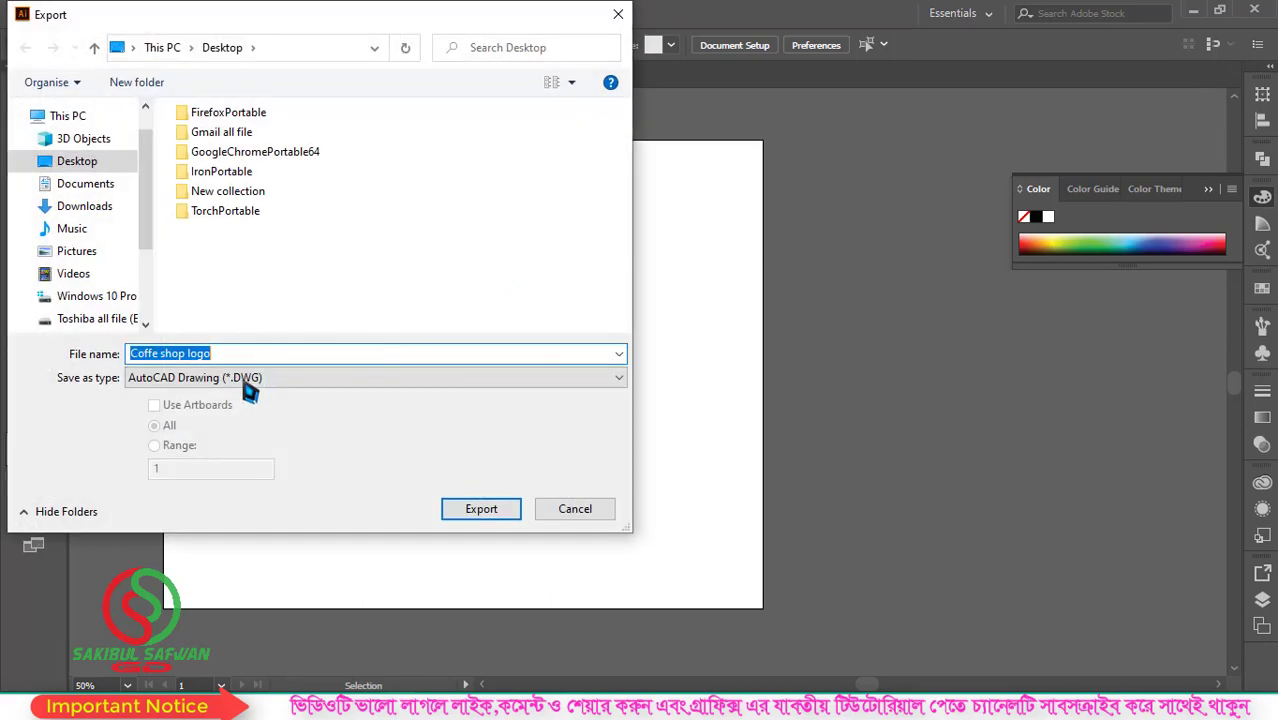
left_click(240, 380)
left_click(181, 481)
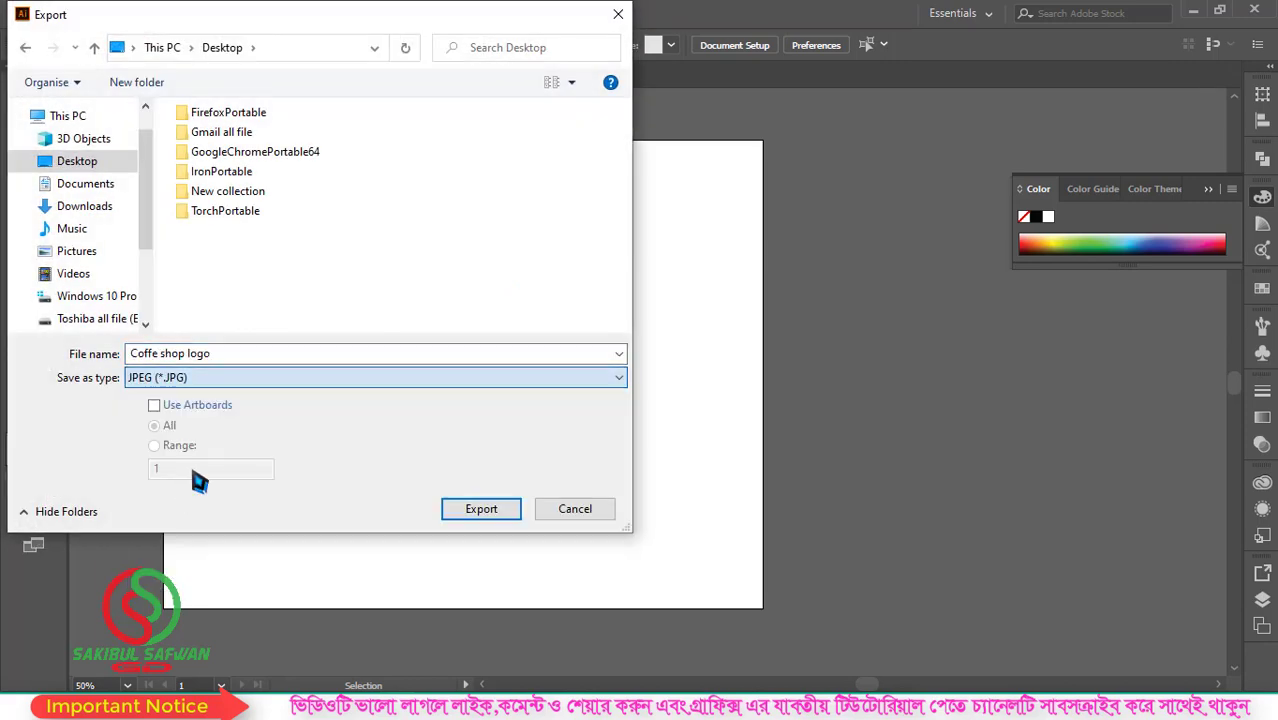
left_click(154, 406)
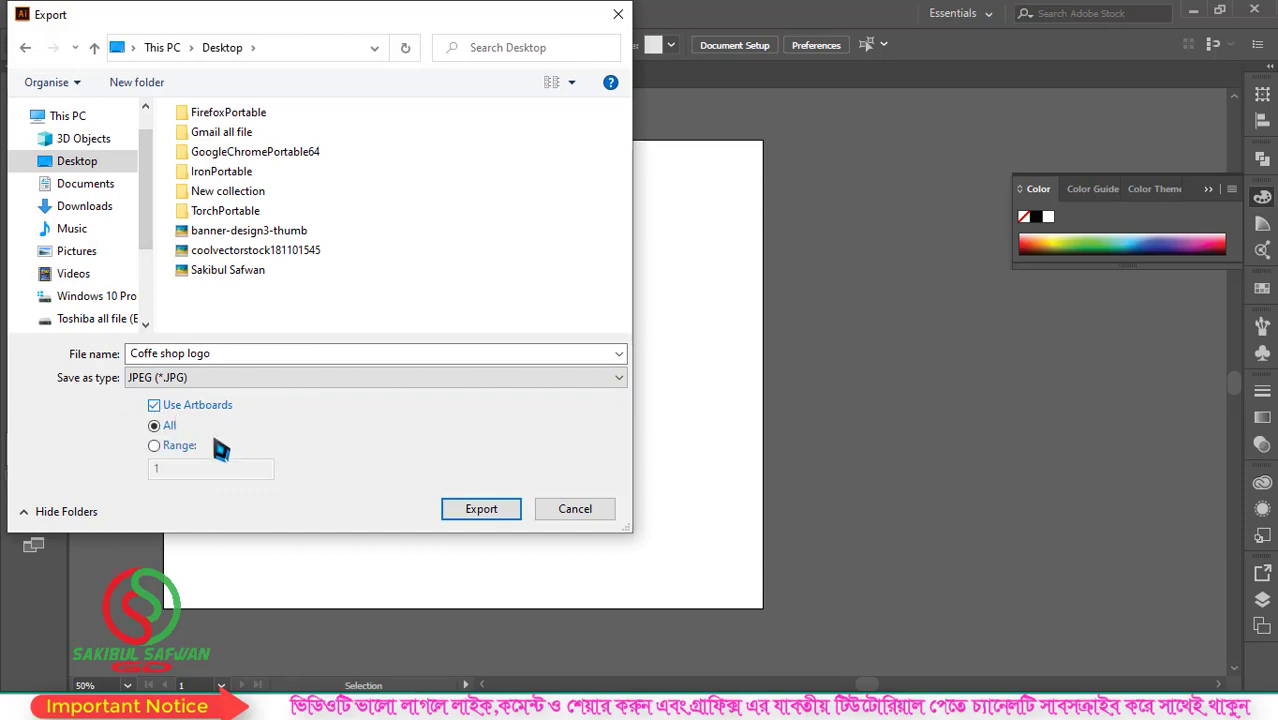
left_click(481, 510)
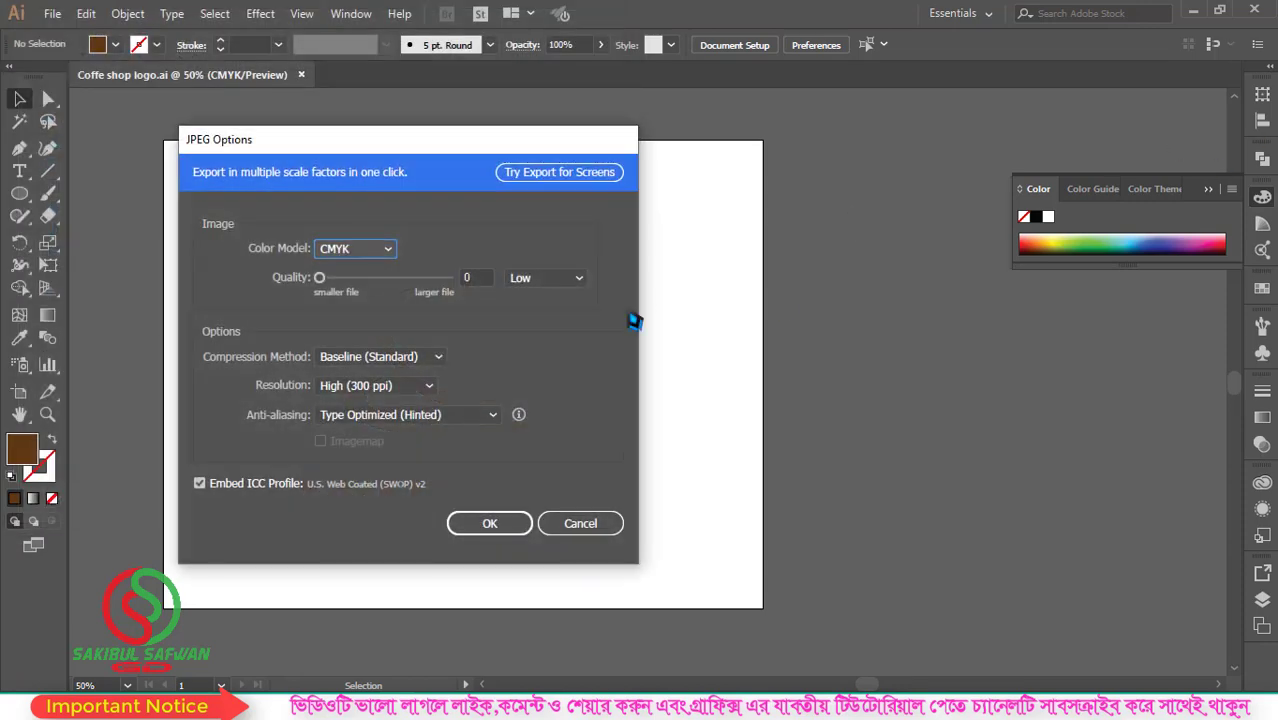
- Set the JPEG options to RGB colour model and quality 10
left_click(380, 249)
left_click(369, 272)
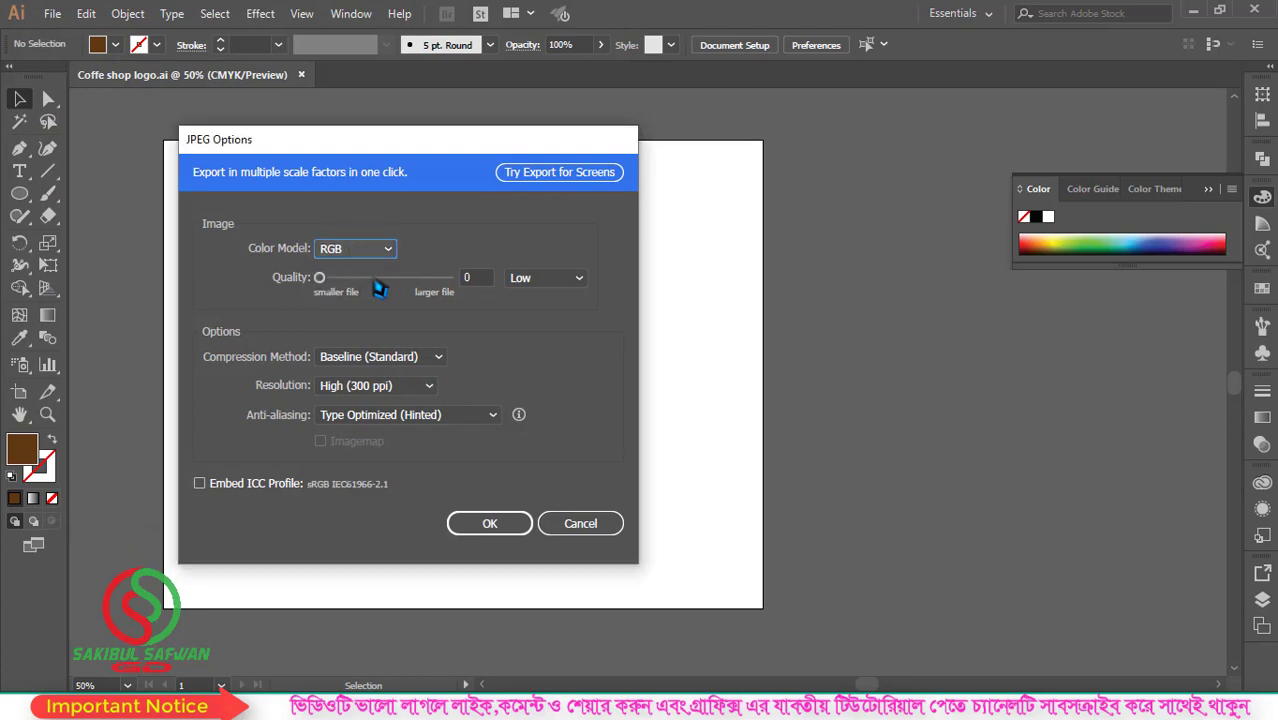
left_click(470, 277)
type("10")
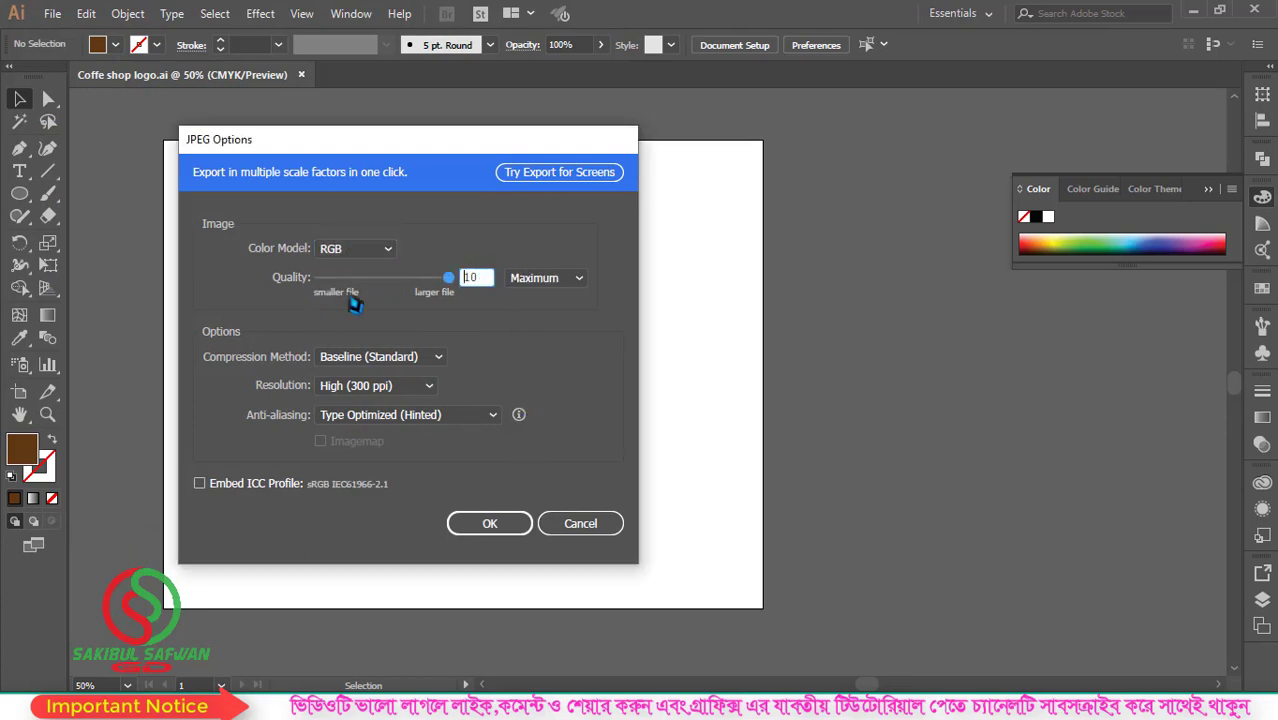
left_click(490, 527)
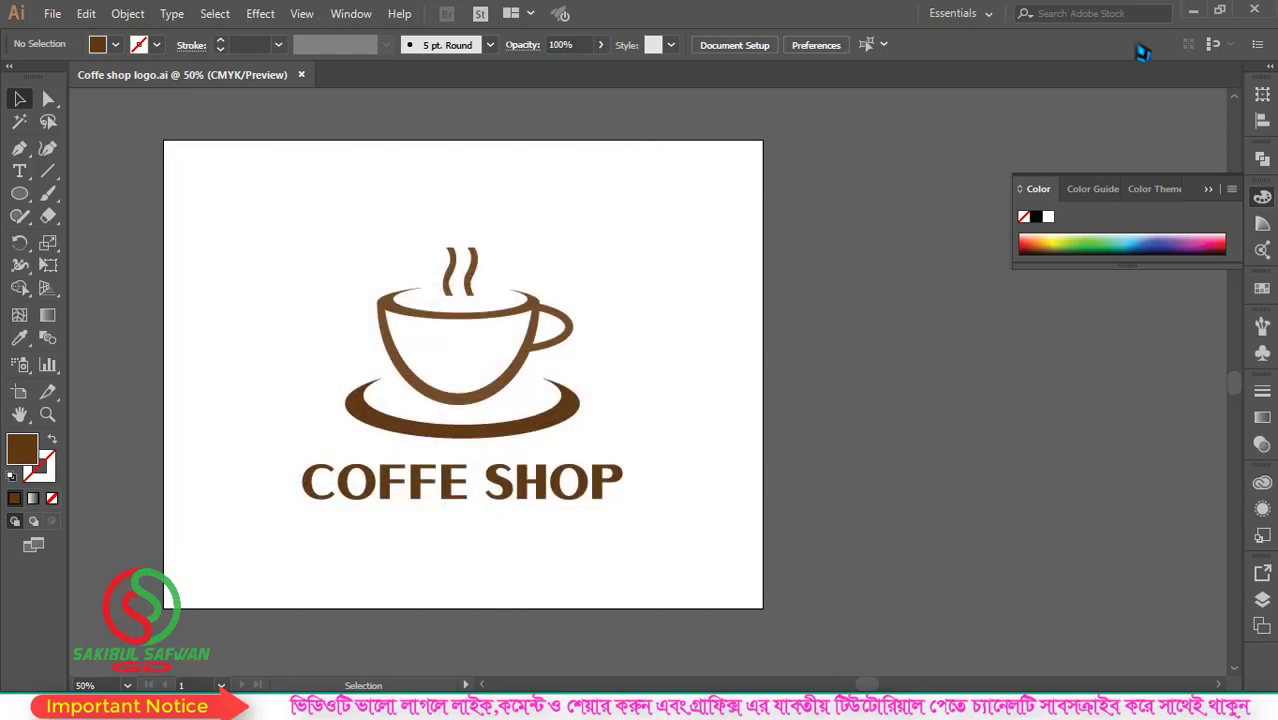
- Minimise Illustrator and refresh the desktop until the 'Coffe shop logo 01' JPEG appears
left_click(1199, 15)
right_click(456, 78)
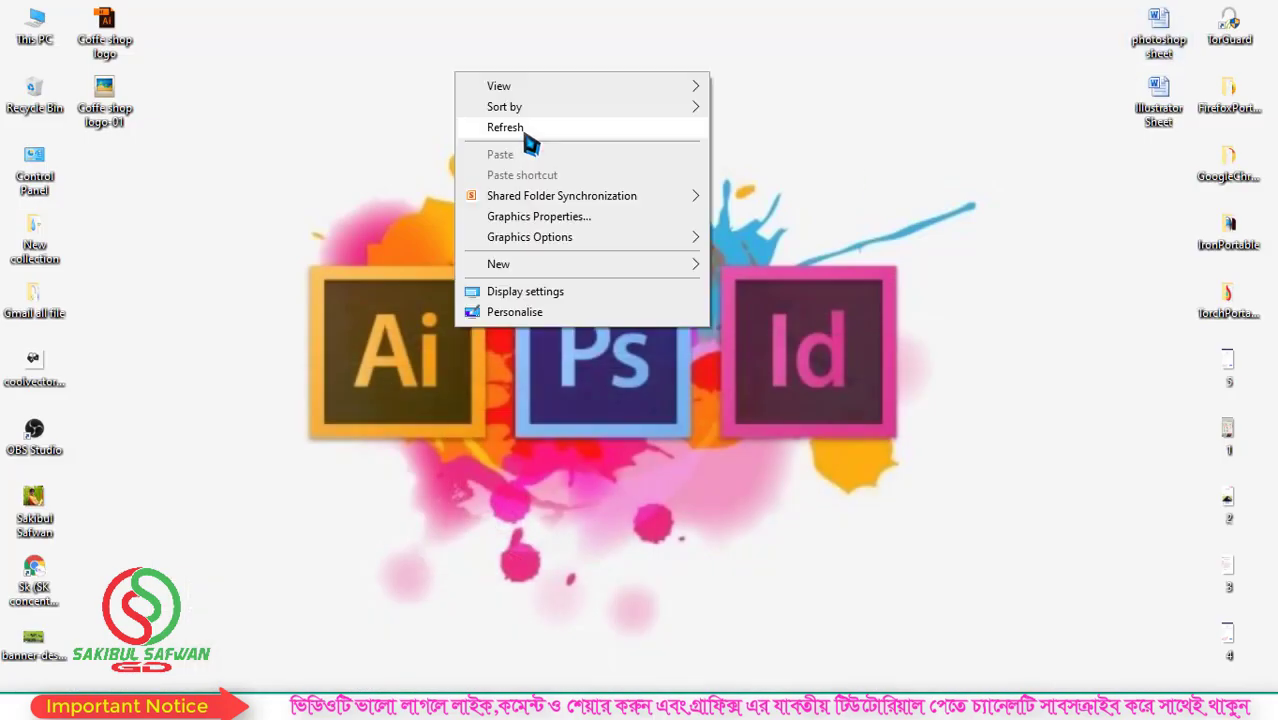
left_click(505, 127)
right_click(422, 62)
left_click(470, 107)
right_click(424, 78)
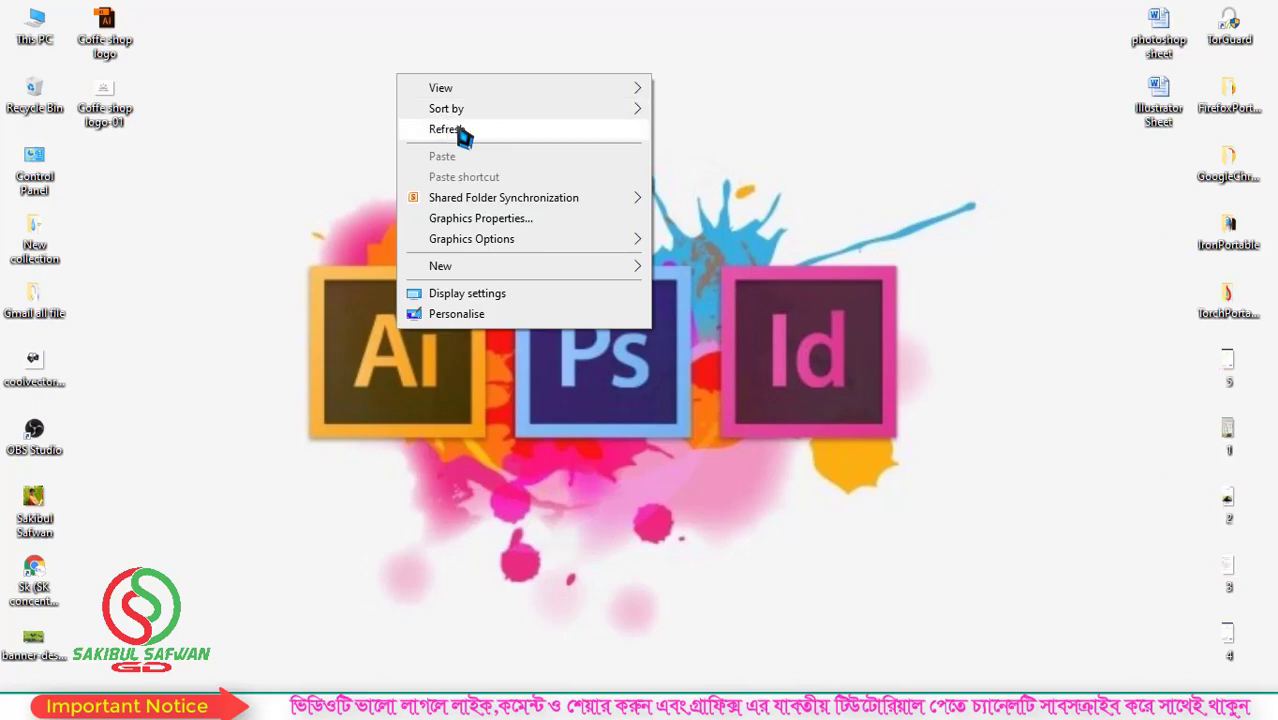
left_click(462, 128)
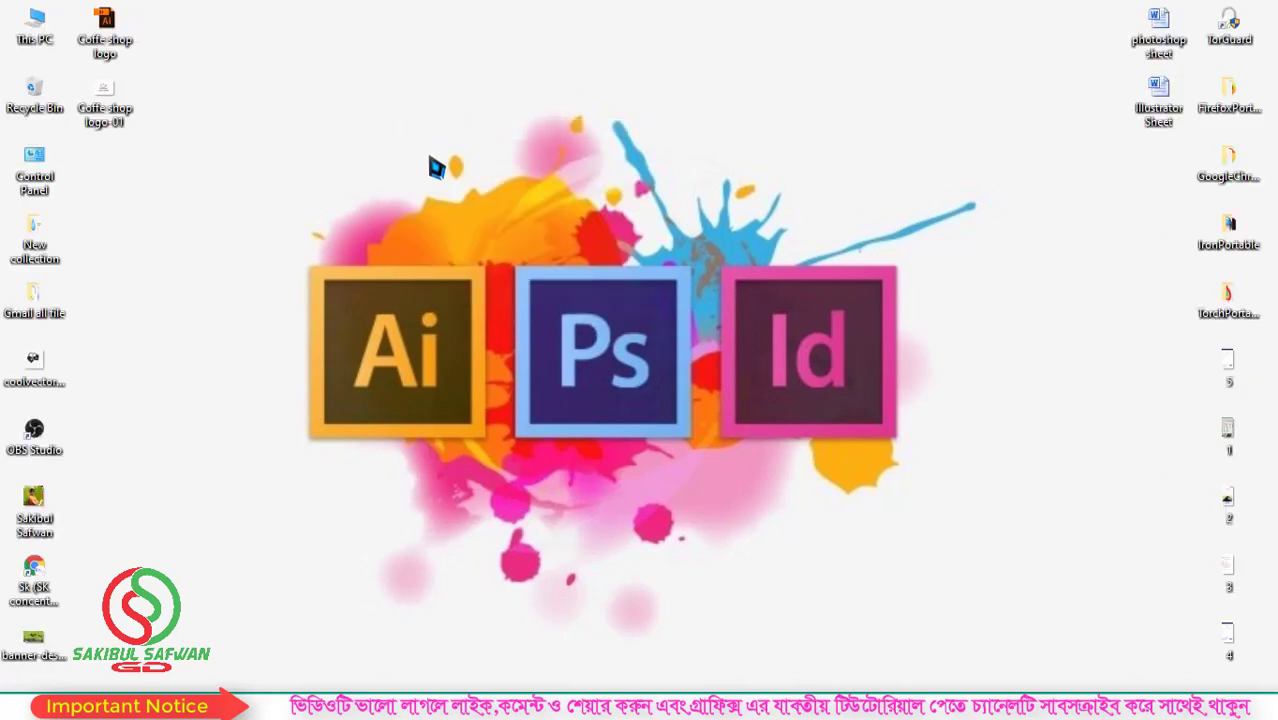